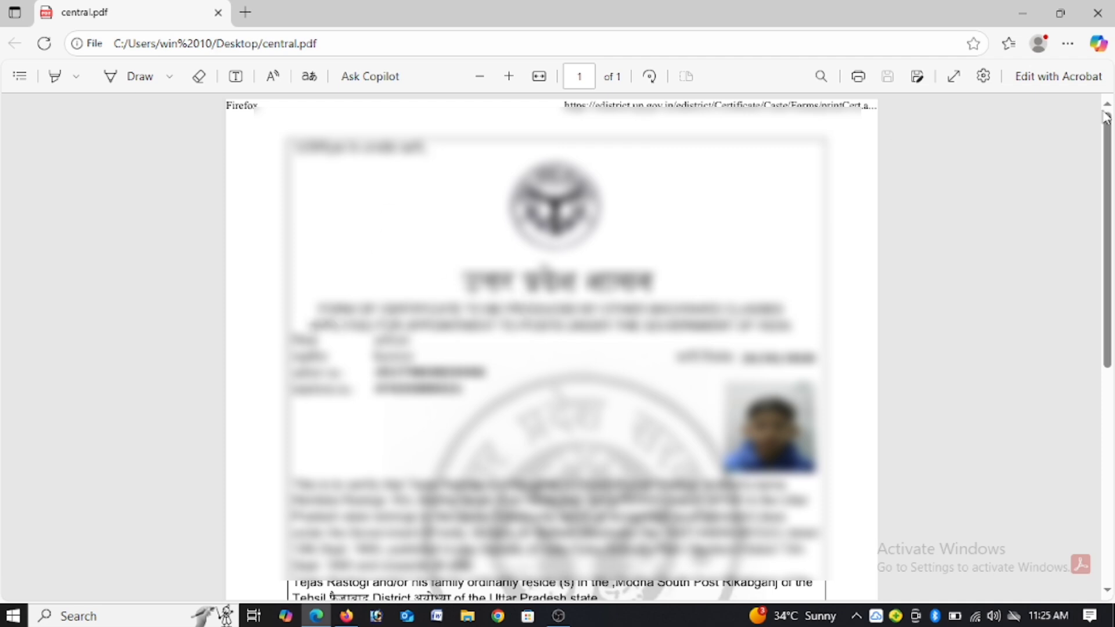
Step: Examine the Other Backward Classes certificate in central.pdf, including its heading about posts under the Government of India
{"action": "left_click_drag", "start_coordinate": [1106, 149], "coordinate": [1107, 190]}
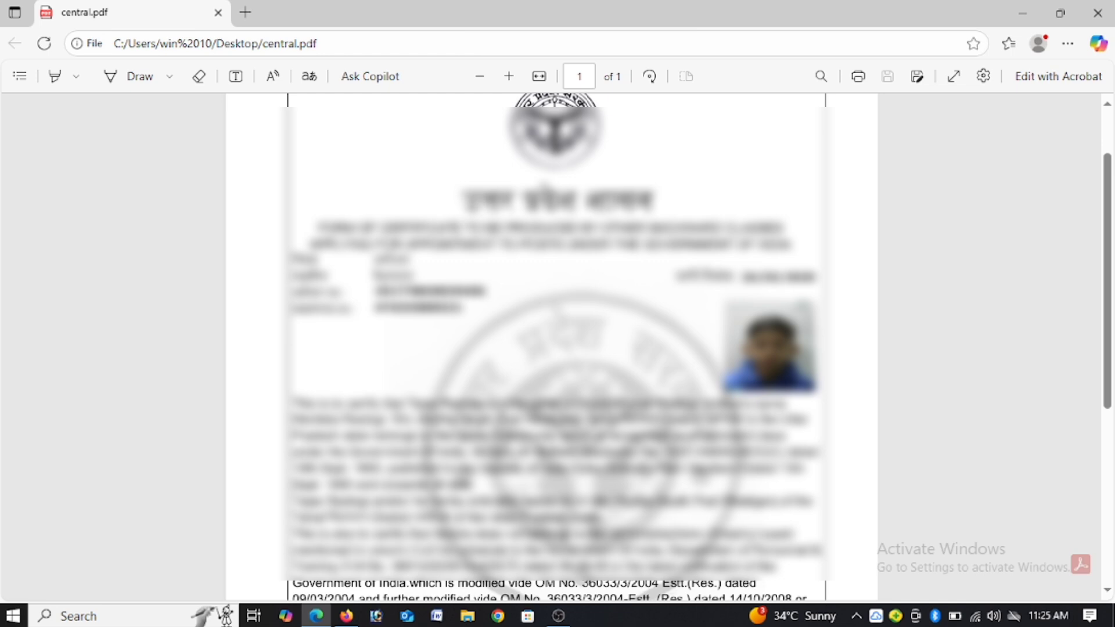
{"action": "left_click_drag", "start_coordinate": [460, 200], "coordinate": [714, 207]}
{"action": "left_click", "coordinate": [575, 259]}
{"action": "left_click_drag", "start_coordinate": [642, 249], "coordinate": [791, 245]}
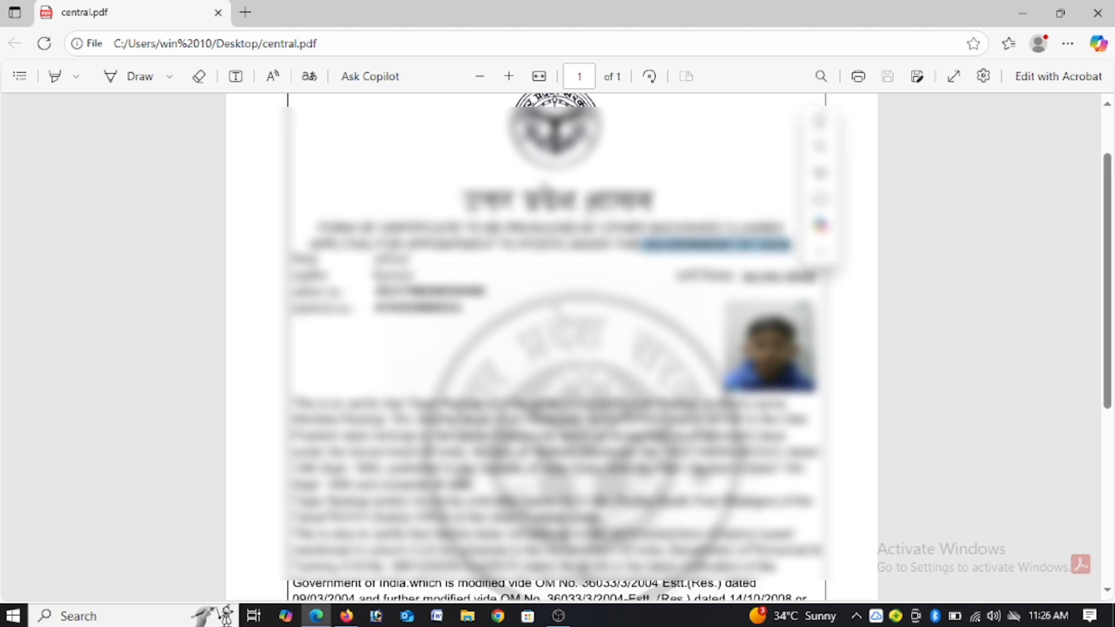
{"action": "left_click", "coordinate": [587, 209]}
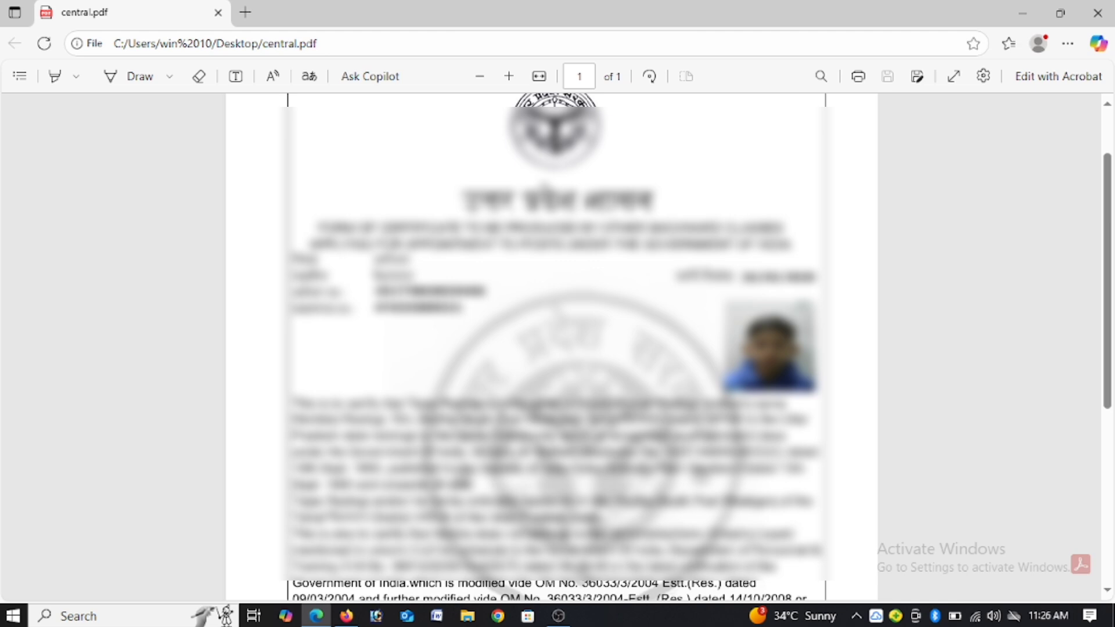
{"action": "mouse_move", "coordinate": [1108, 185]}
{"action": "left_mouse_down"}
{"action": "mouse_move", "coordinate": [1110, 386]}
{"action": "mouse_move", "coordinate": [1110, 171]}
{"action": "left_mouse_up"}
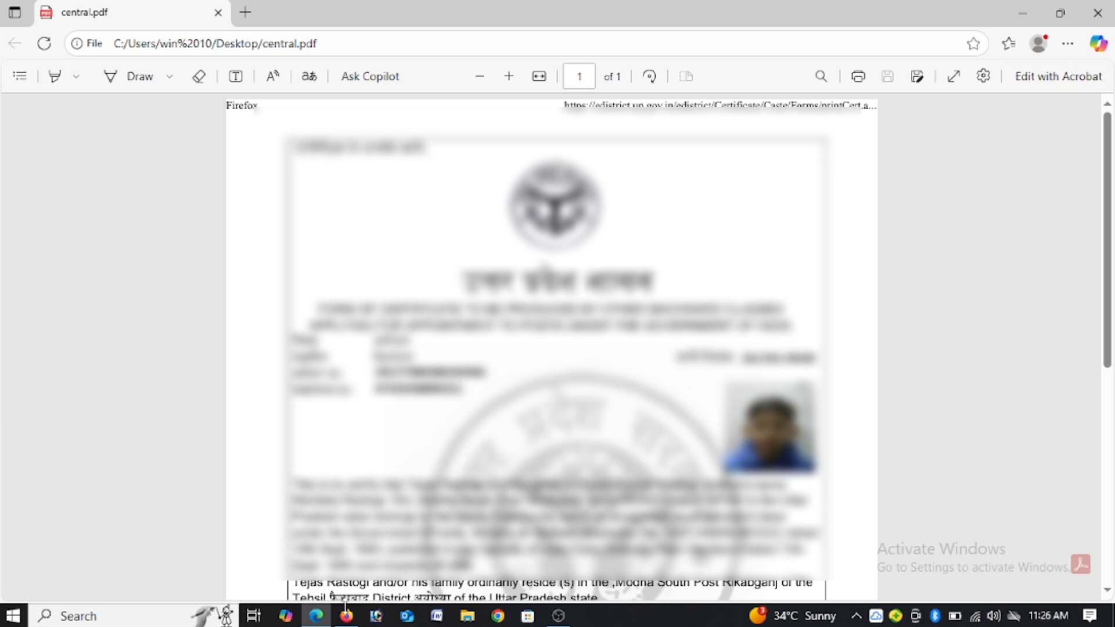
Step: Switch to Firefox and load the eDistrict Uttar Pradesh home page at edistrict.up.gov.in
{"action": "left_click", "coordinate": [347, 617]}
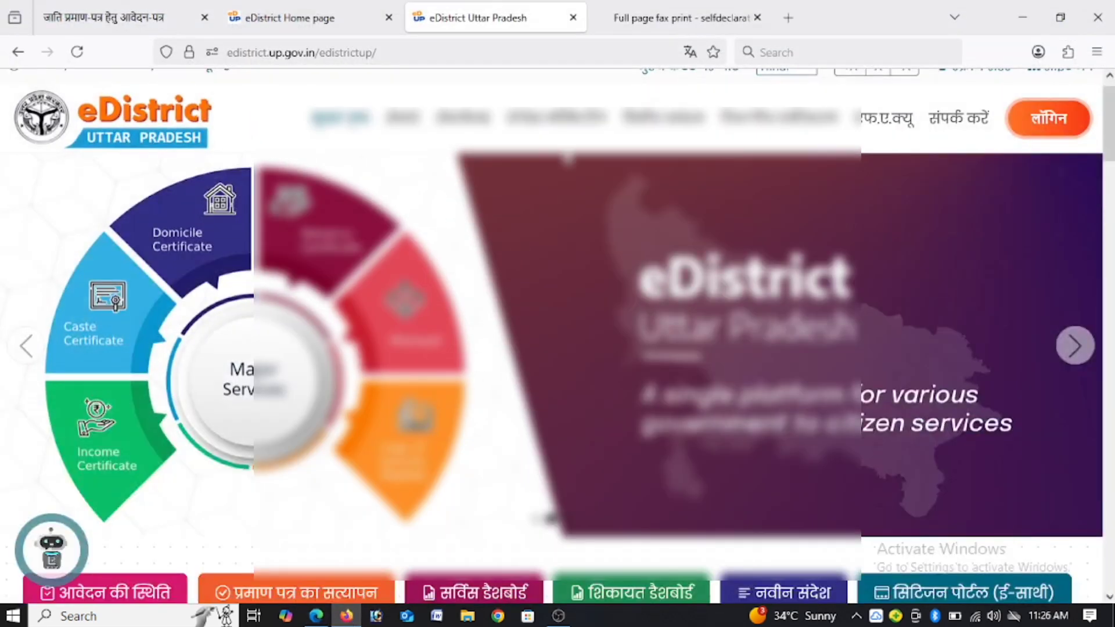
{"action": "left_click", "coordinate": [400, 53]}
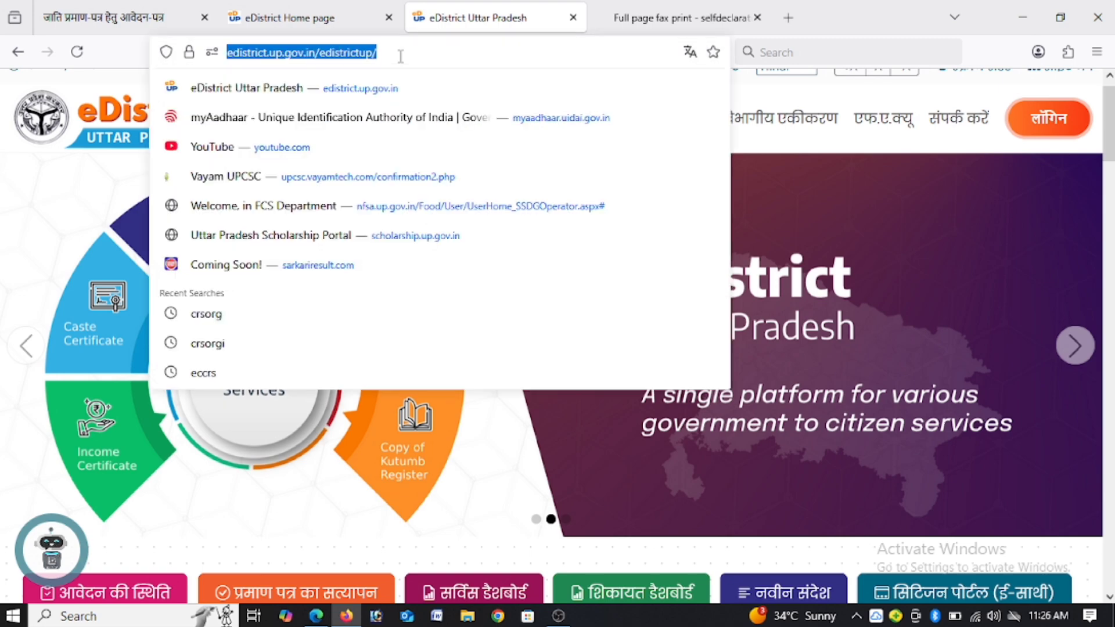
{"action": "type", "text": "e"}
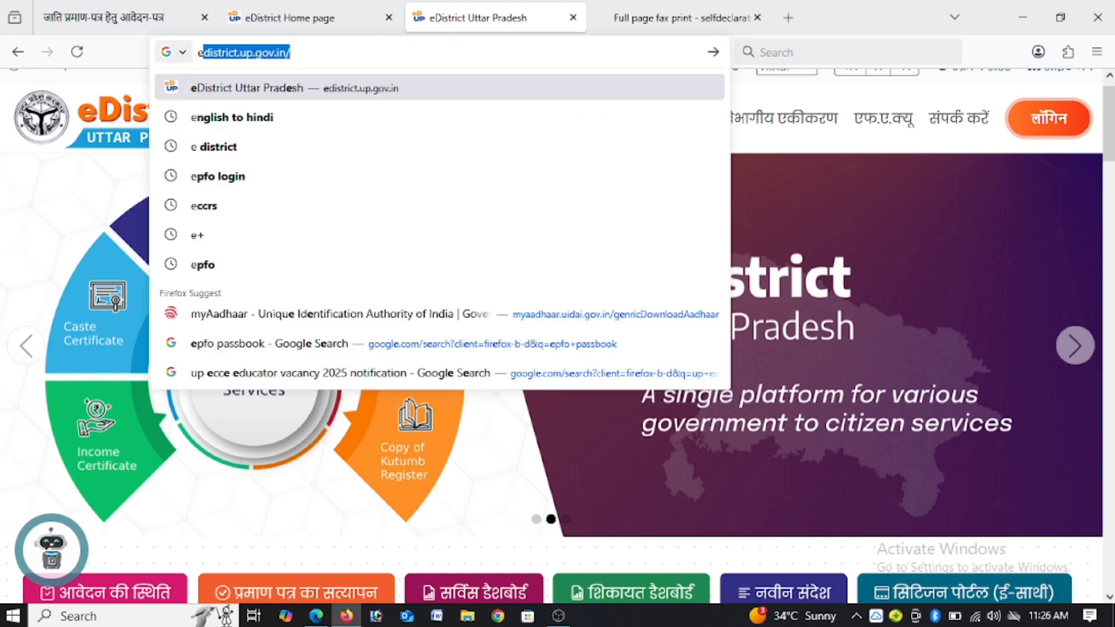
{"action": "key", "text": "Return"}
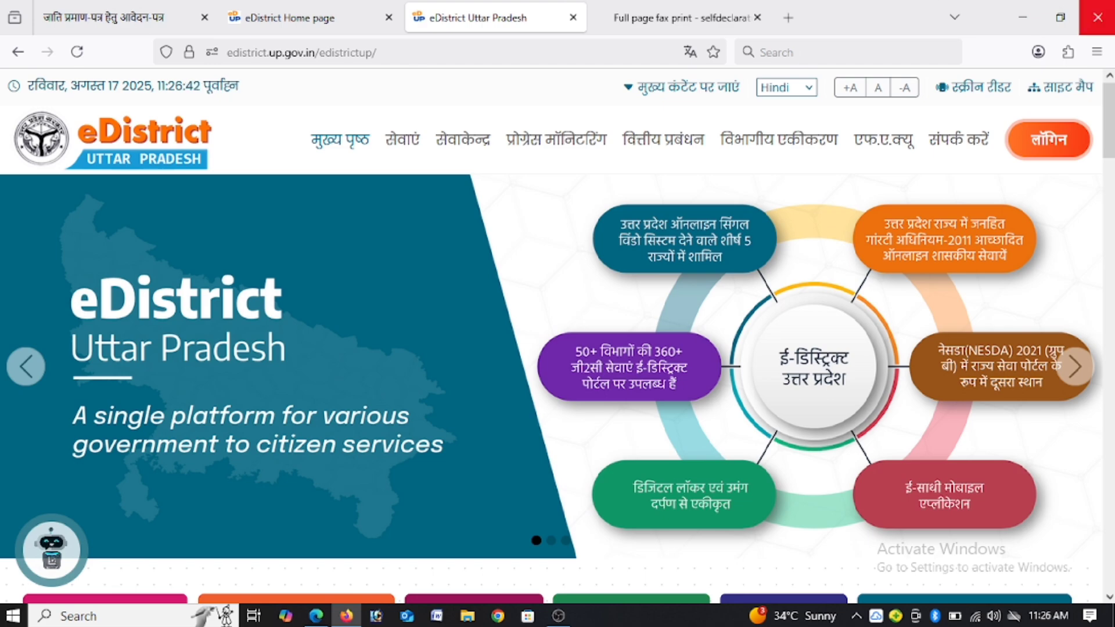
Step: Open the स्वप्रमाणित घोषणा पत्र from the home page's other services and downloads section and read through the form down to the signature lines
{"action": "scroll", "coordinate": [1111, 189], "scroll_direction": "down", "scroll_amount": 1}
{"action": "scroll", "coordinate": [1111, 188], "scroll_direction": "down", "scroll_amount": 10}
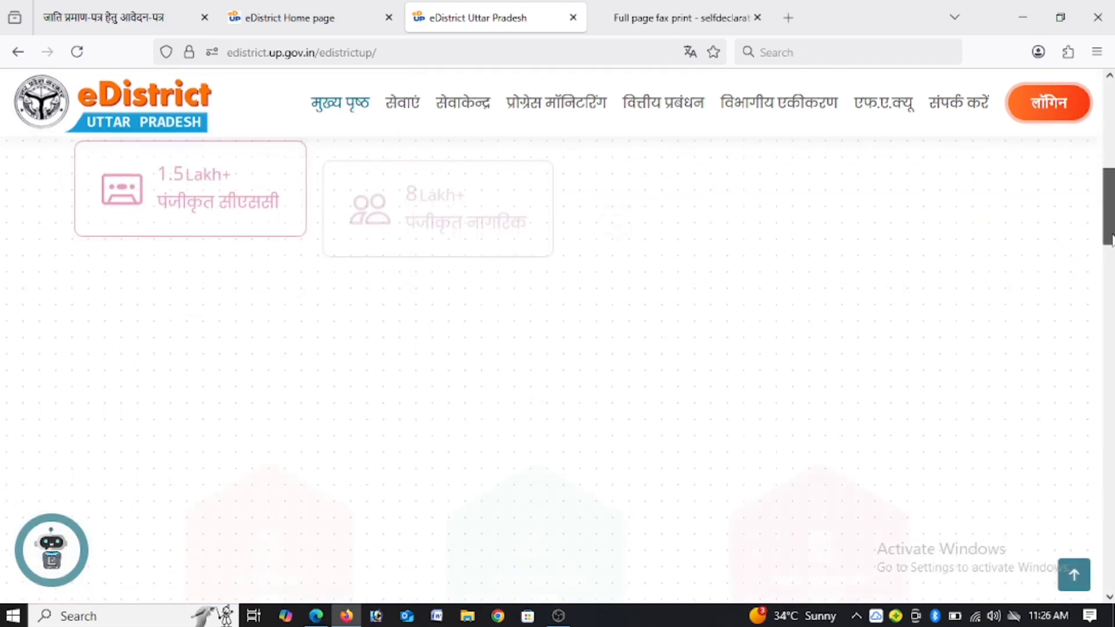
{"action": "scroll", "coordinate": [1099, 187], "scroll_direction": "up", "scroll_amount": 15}
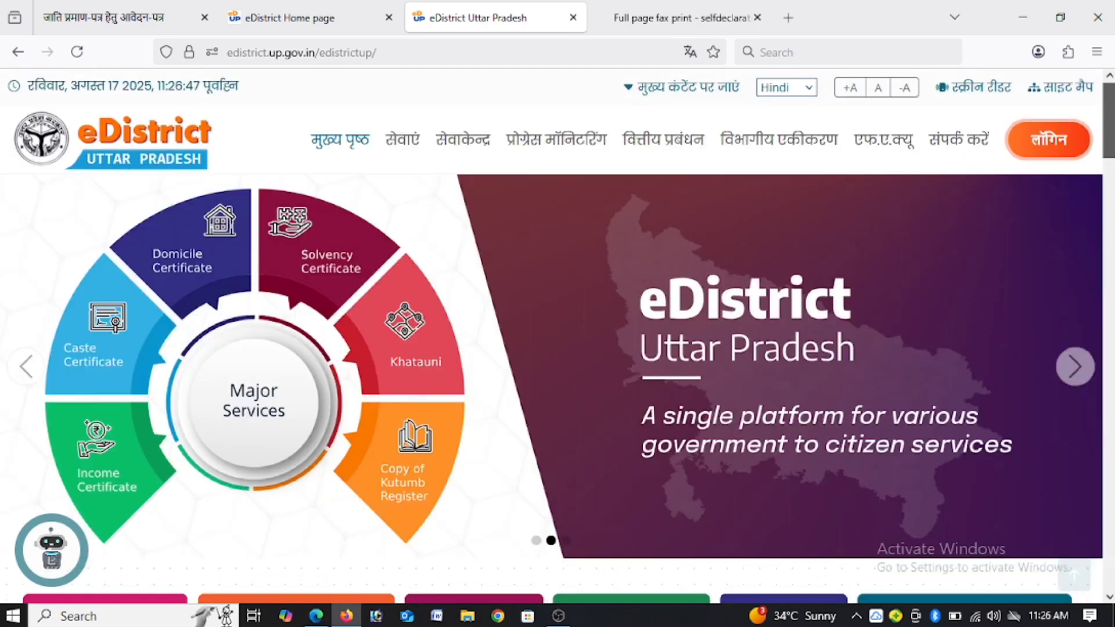
{"action": "scroll", "coordinate": [1099, 188], "scroll_direction": "down", "scroll_amount": 5}
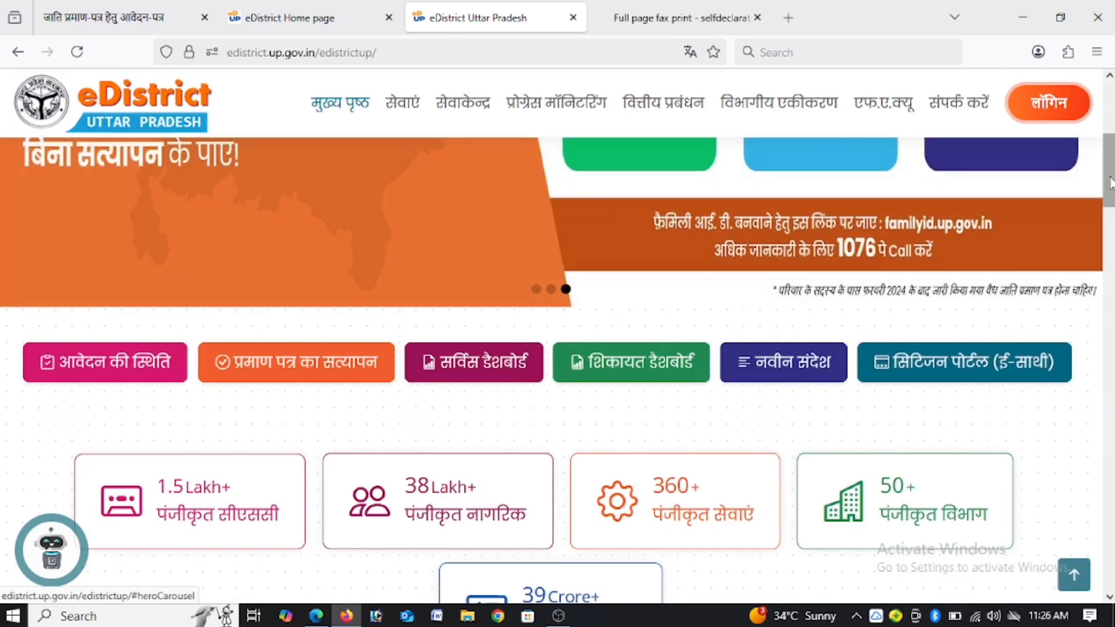
{"action": "left_click_drag", "start_coordinate": [1110, 186], "coordinate": [1102, 364]}
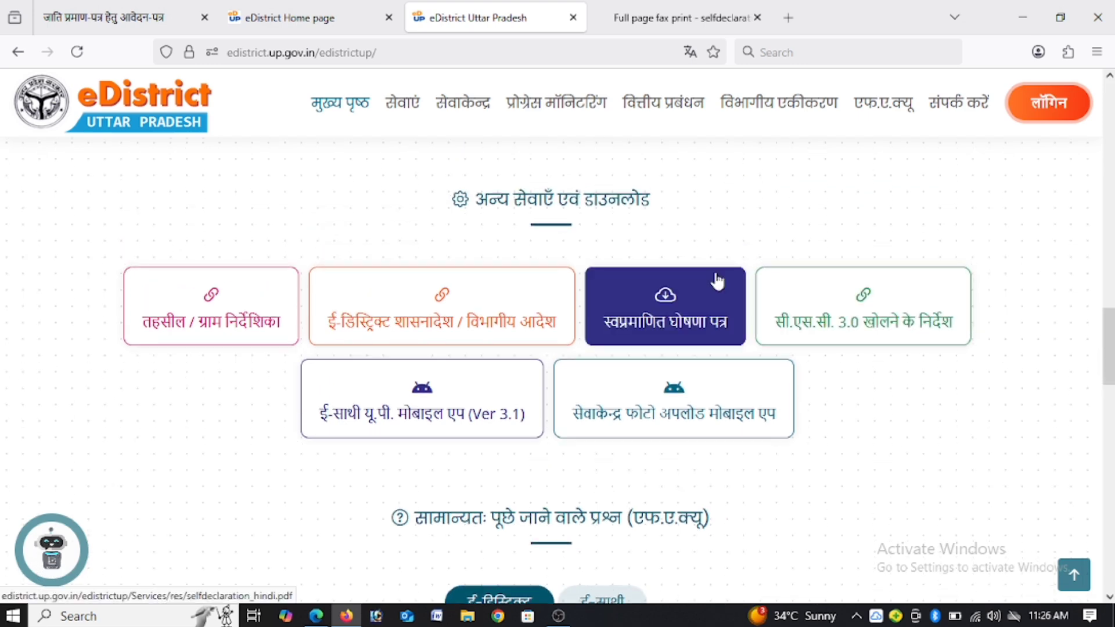
{"action": "left_click", "coordinate": [657, 332]}
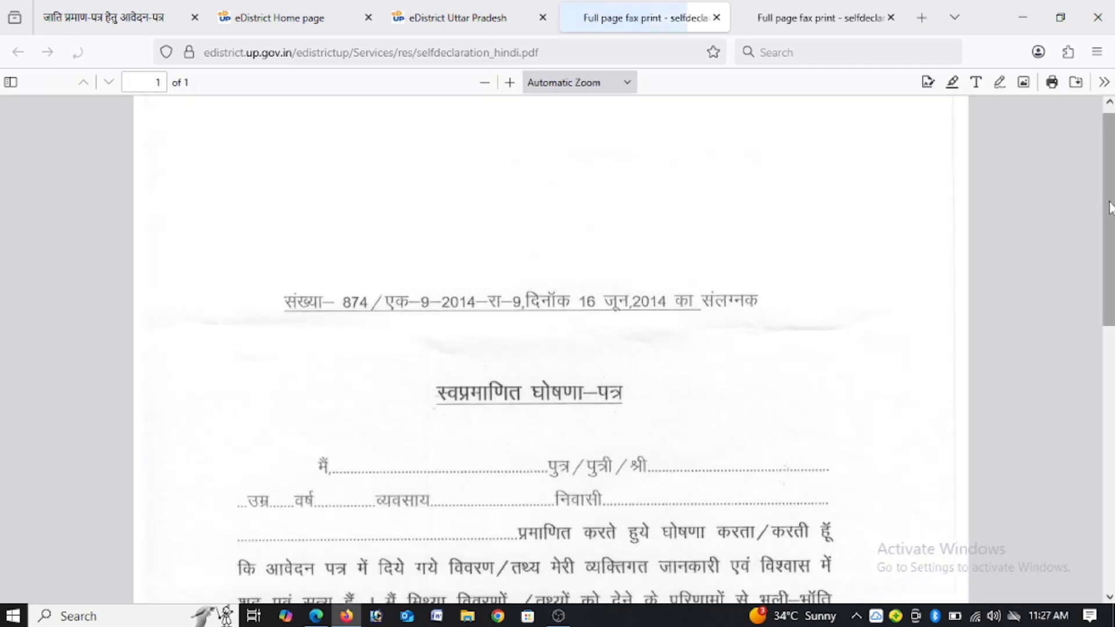
{"action": "left_click_drag", "start_coordinate": [1110, 207], "coordinate": [1110, 270]}
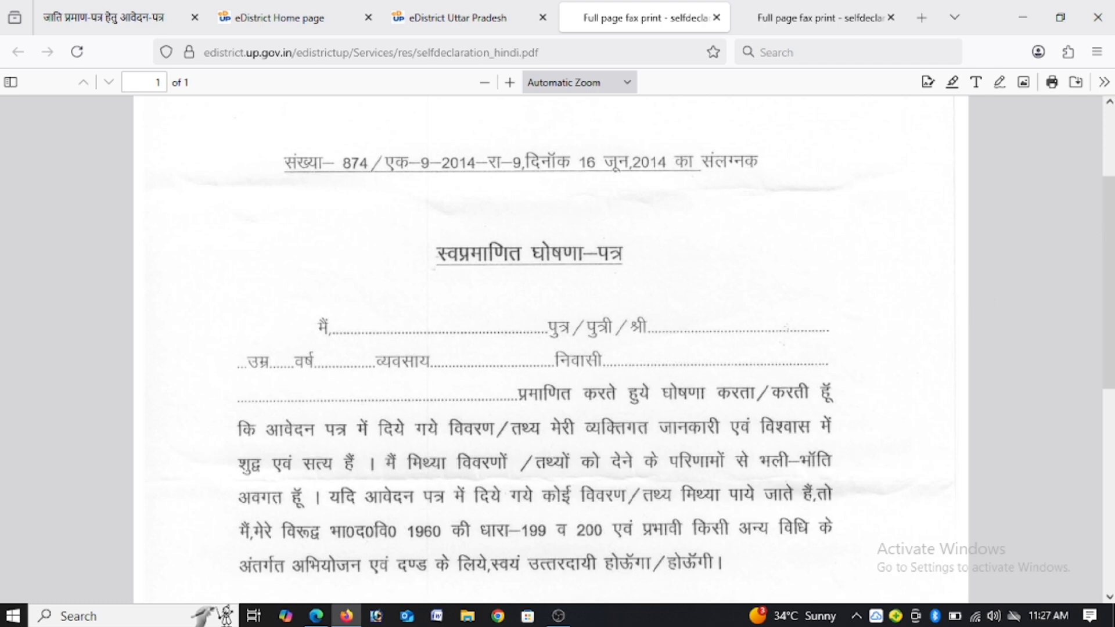
{"action": "scroll", "coordinate": [1108, 279], "scroll_direction": "down", "scroll_amount": 3}
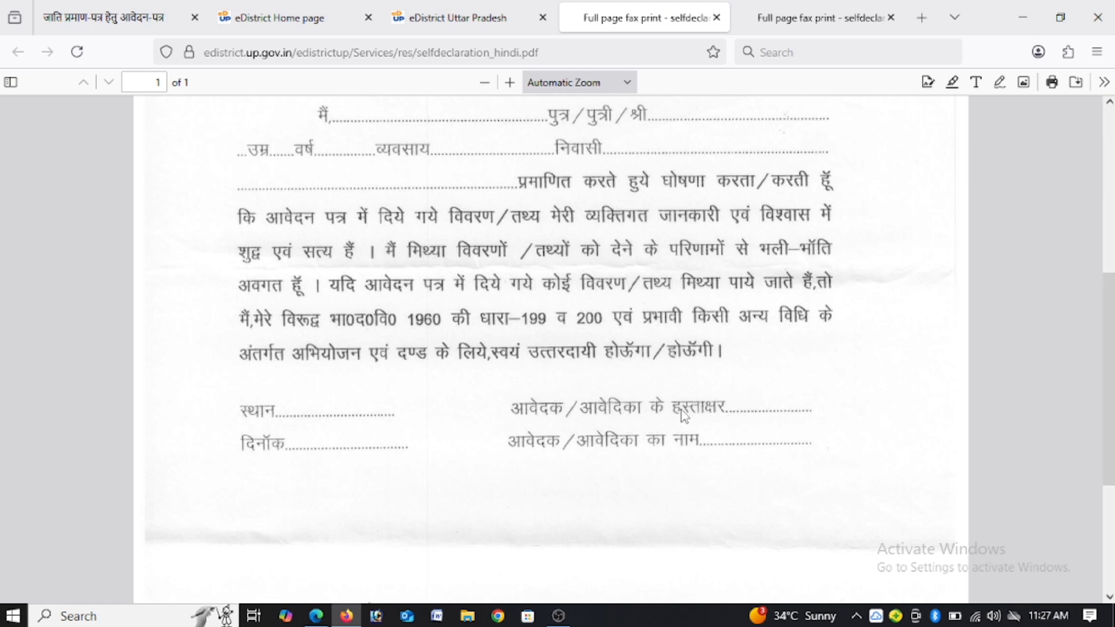
{"action": "left_click_drag", "start_coordinate": [1110, 273], "coordinate": [1111, 104]}
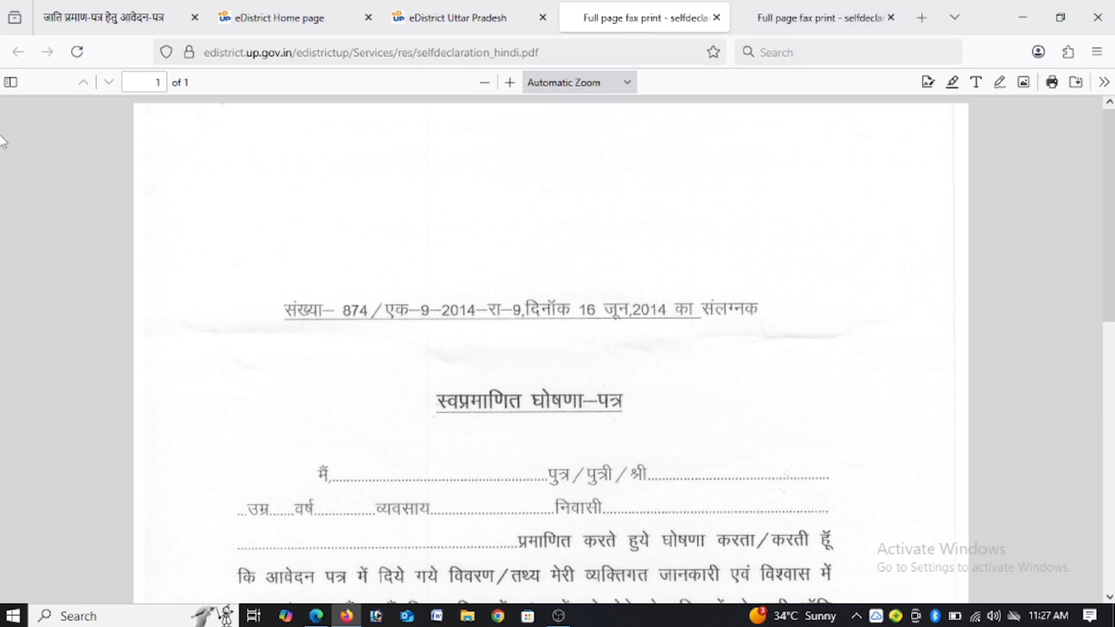
Step: Return to the eDistrict home page and open the ई-डिस्ट्रिक्ट लॉगिन page
{"action": "left_click", "coordinate": [424, 11]}
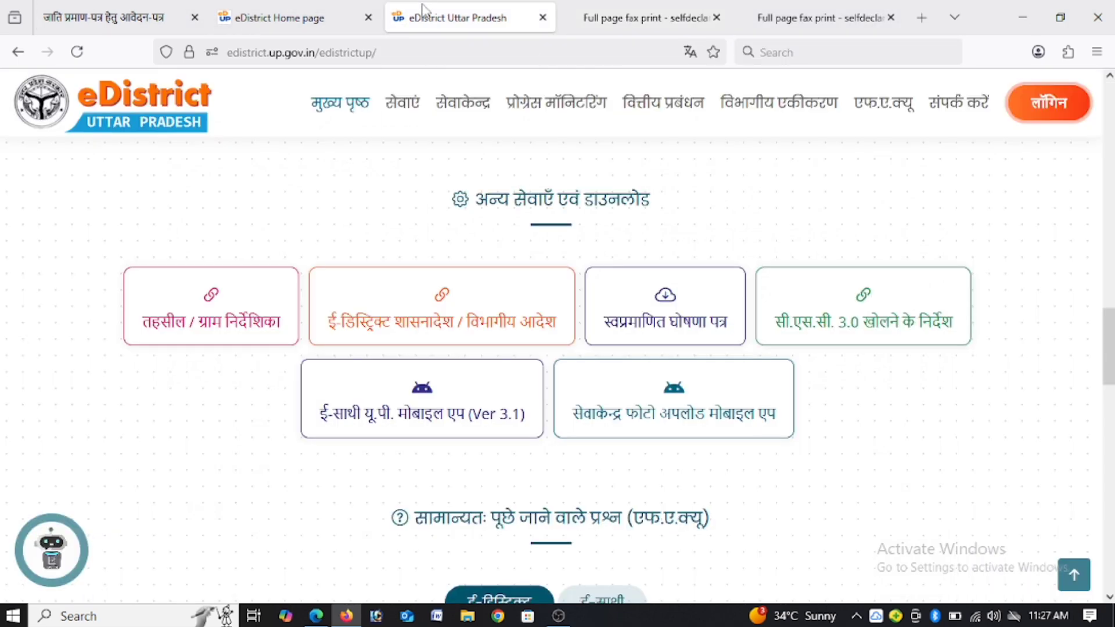
{"action": "left_click", "coordinate": [1058, 114]}
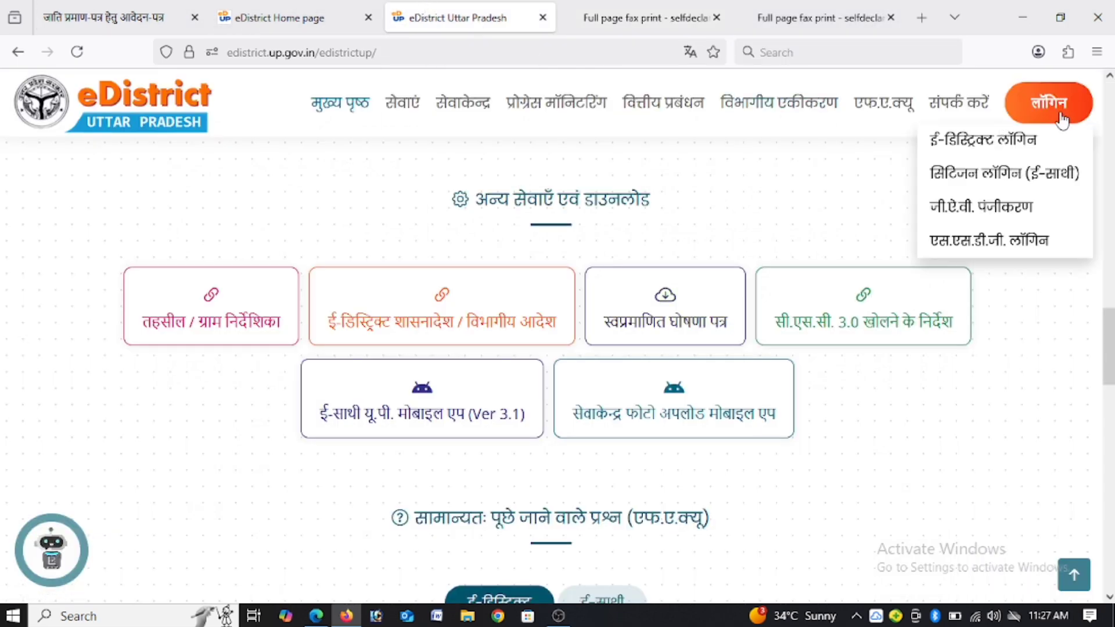
{"action": "left_click", "coordinate": [1018, 143]}
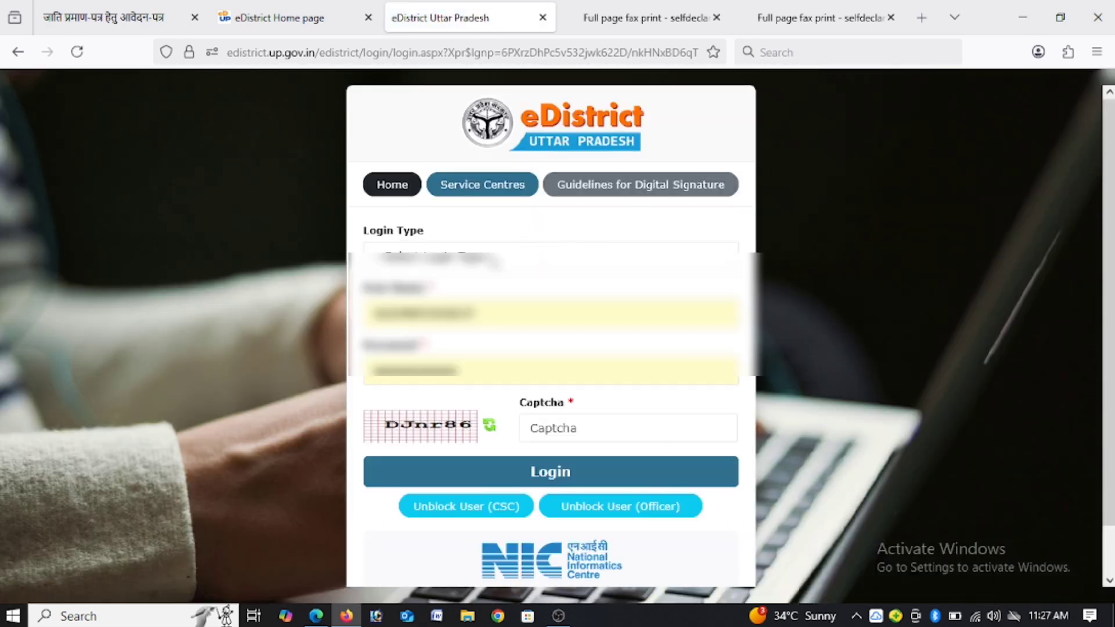
Step: Choose the login type on the eDistrict login form and fill in the captcha shown beside the field
{"action": "left_click", "coordinate": [497, 258]}
{"action": "left_click", "coordinate": [498, 363]}
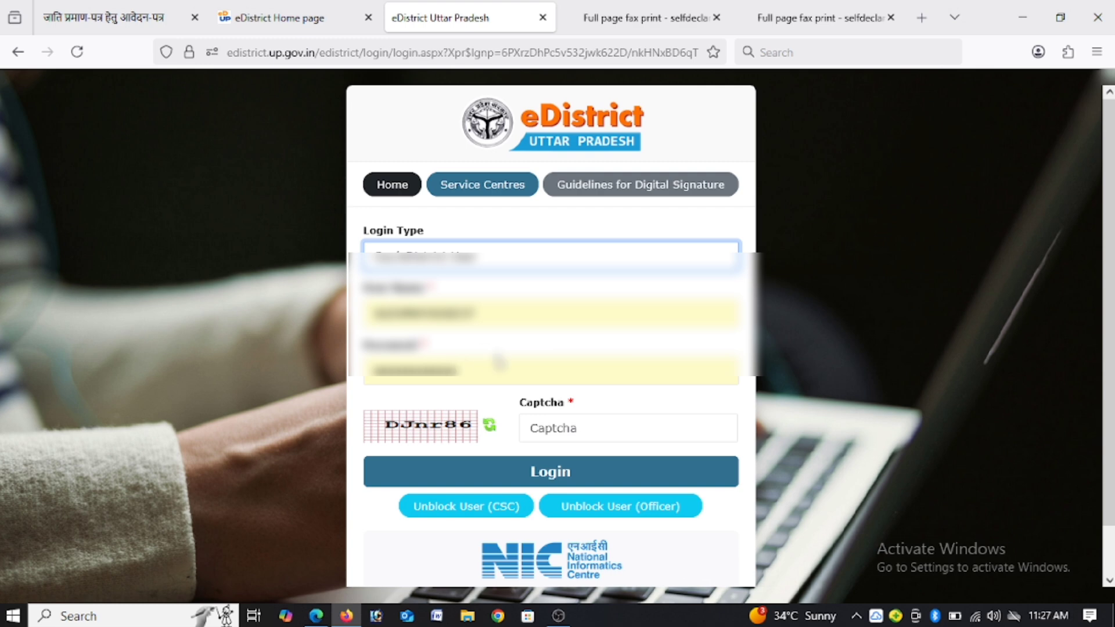
{"action": "left_click", "coordinate": [600, 433]}
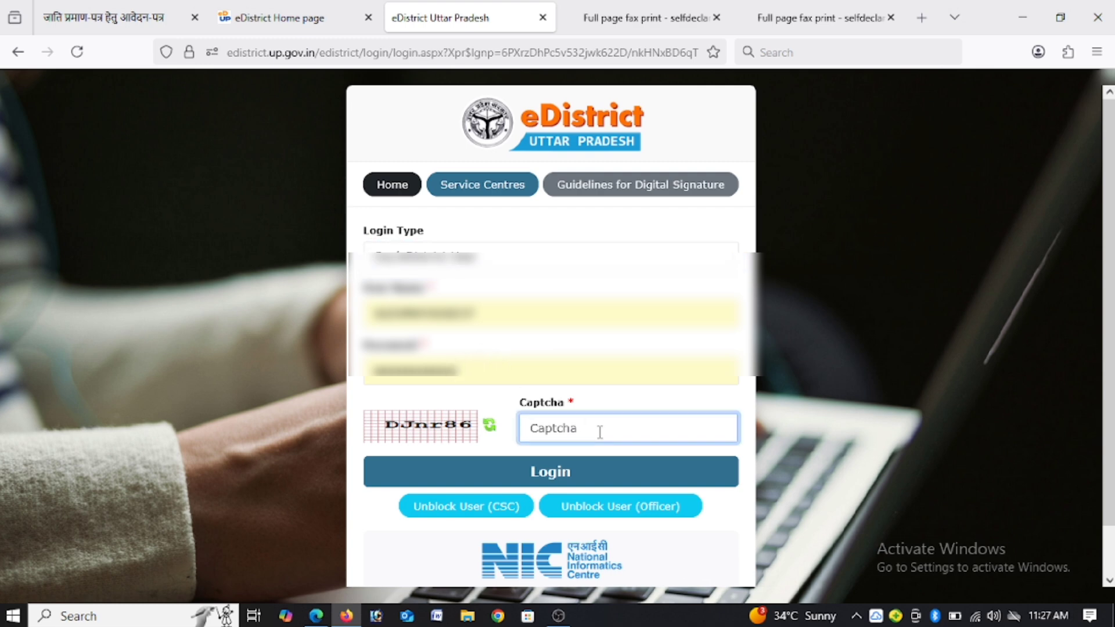
{"action": "type", "text": "D"}
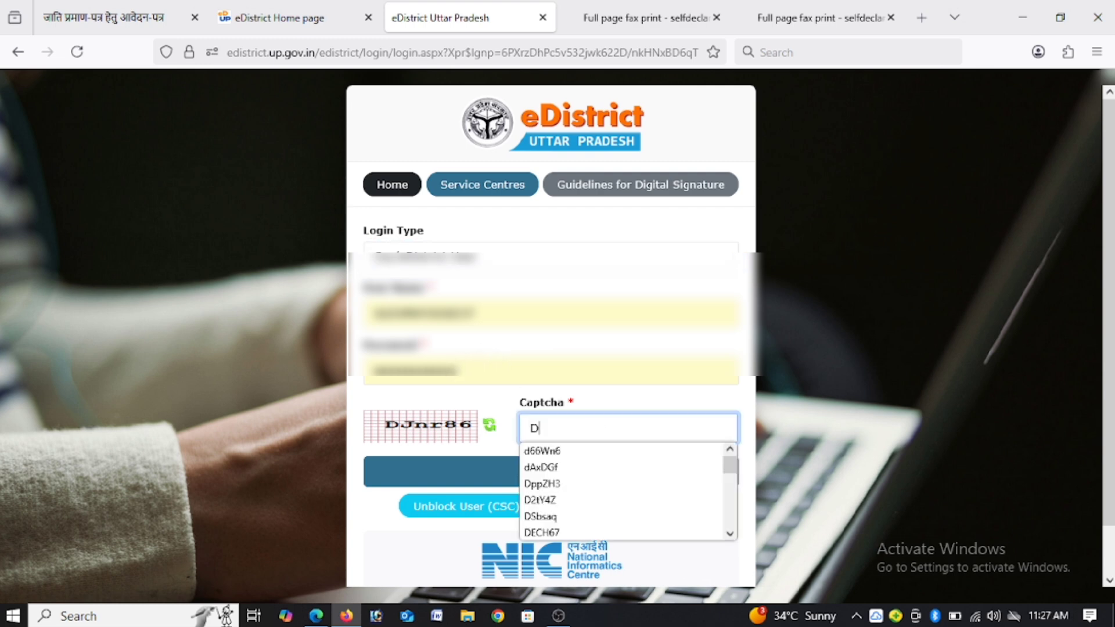
{"action": "type", "text": "J"}
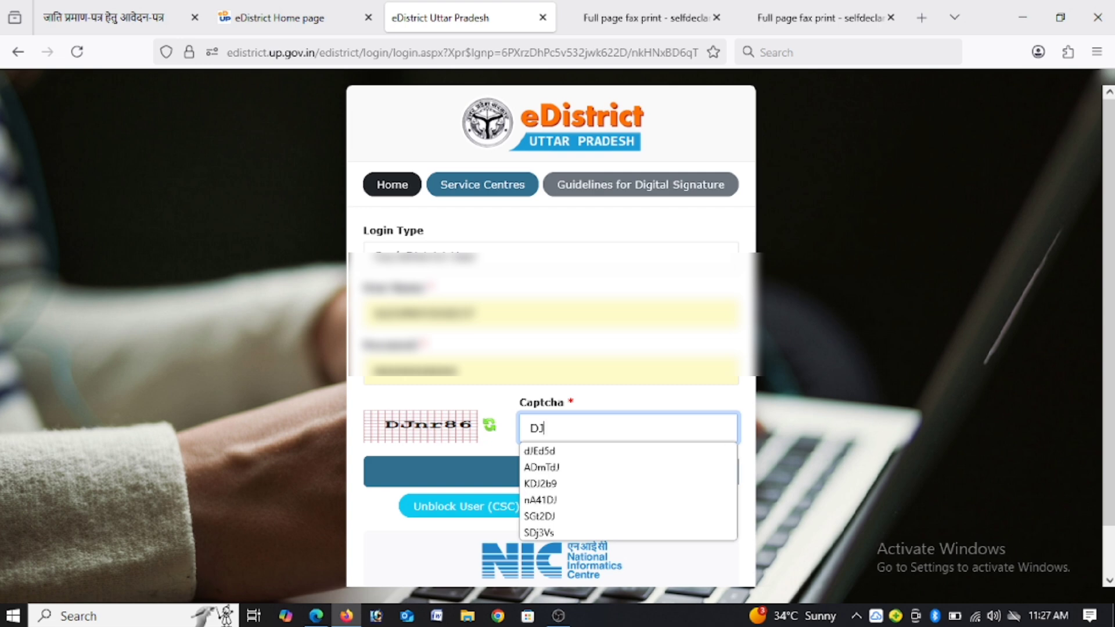
{"action": "type", "text": "n"}
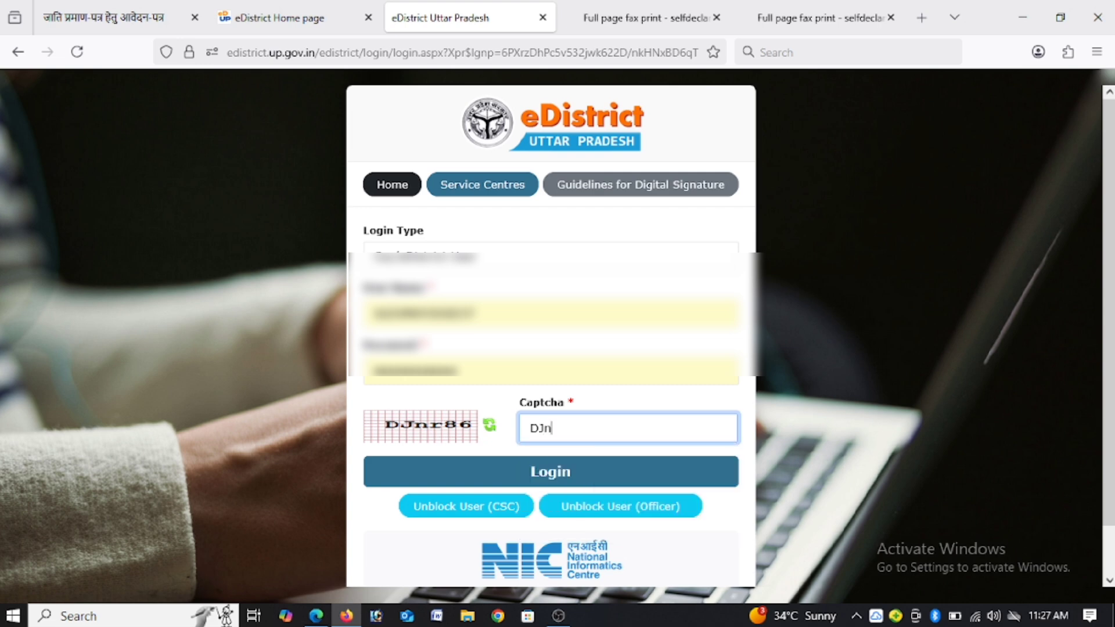
{"action": "type", "text": "r86"}
Step: Try to open जाति प्रमाण पत्र (अँग्रेजी) from the already open dashboard after dismissing the security details form, and close that tab
{"action": "left_click", "coordinate": [319, 14]}
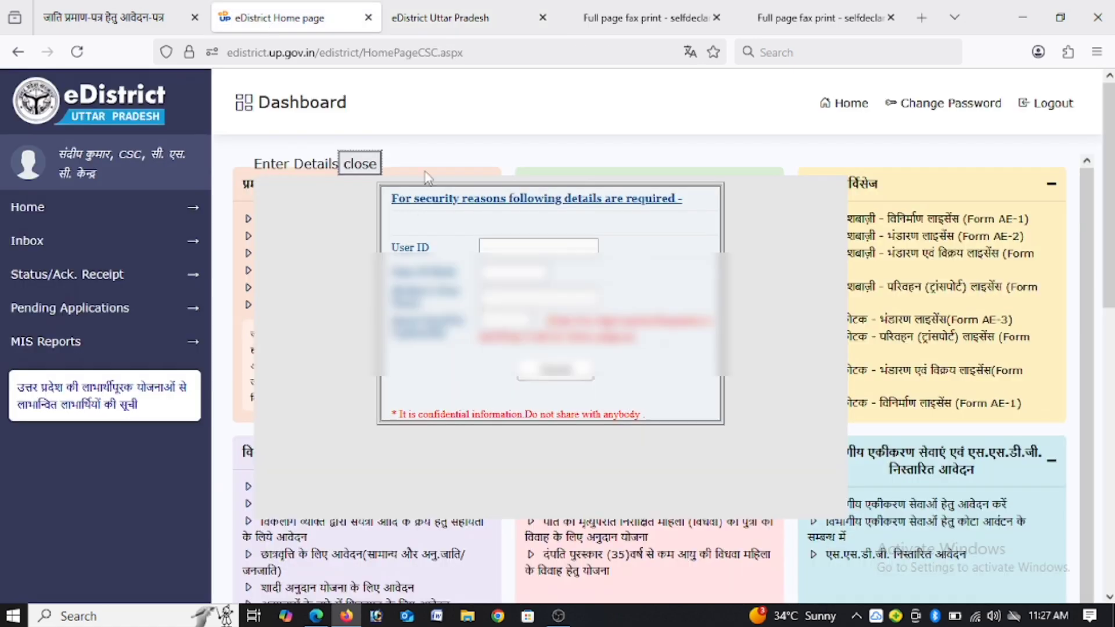
{"action": "left_click", "coordinate": [361, 165]}
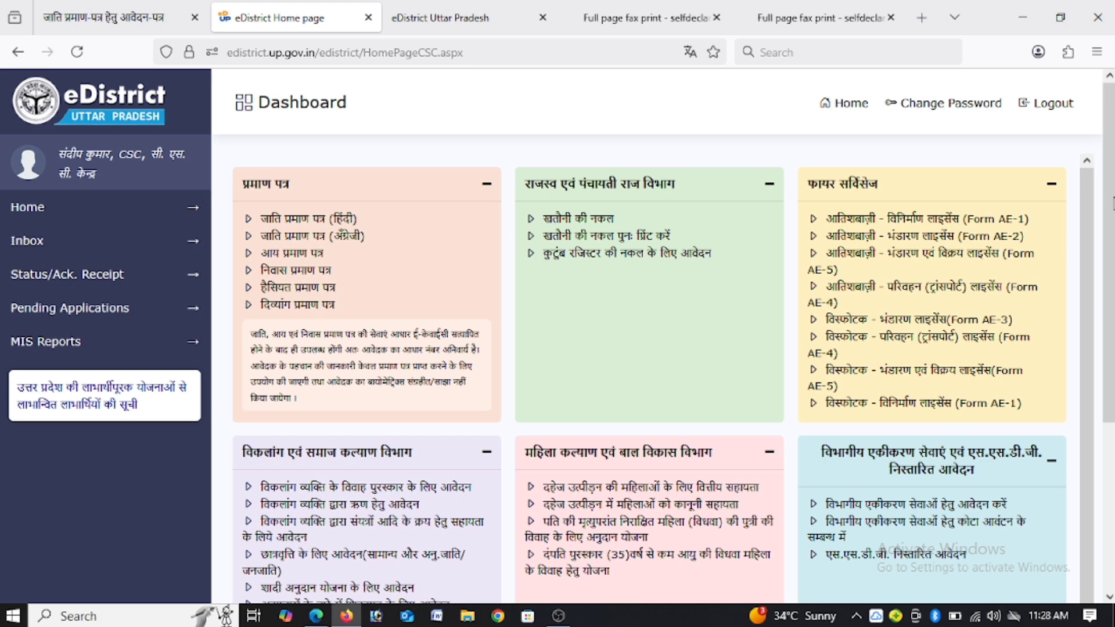
{"action": "left_click", "coordinate": [333, 242]}
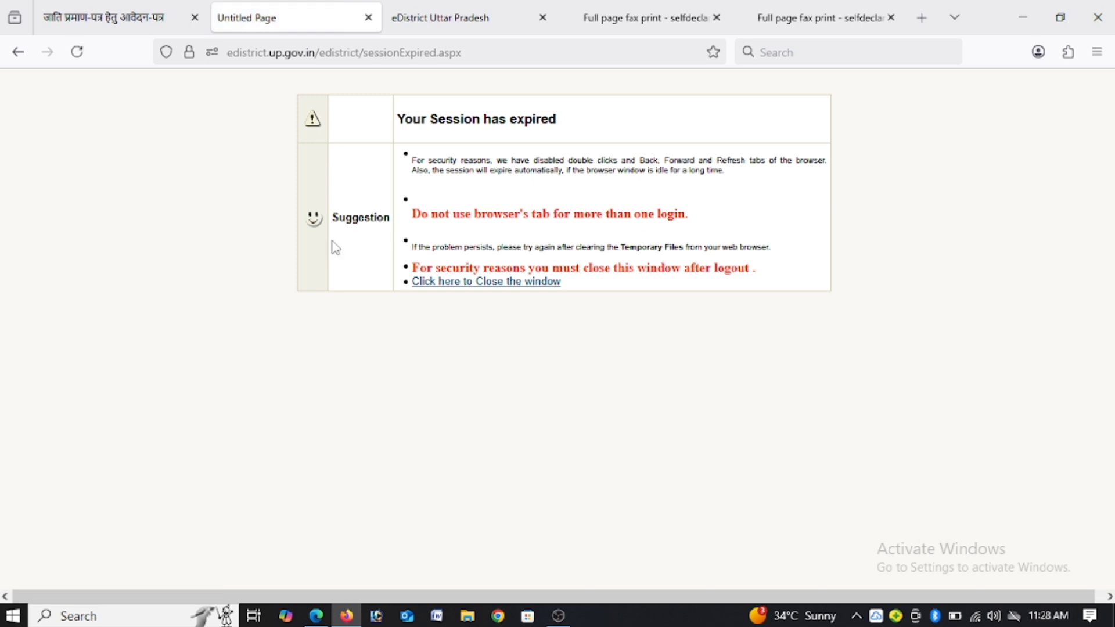
{"action": "left_click", "coordinate": [369, 18]}
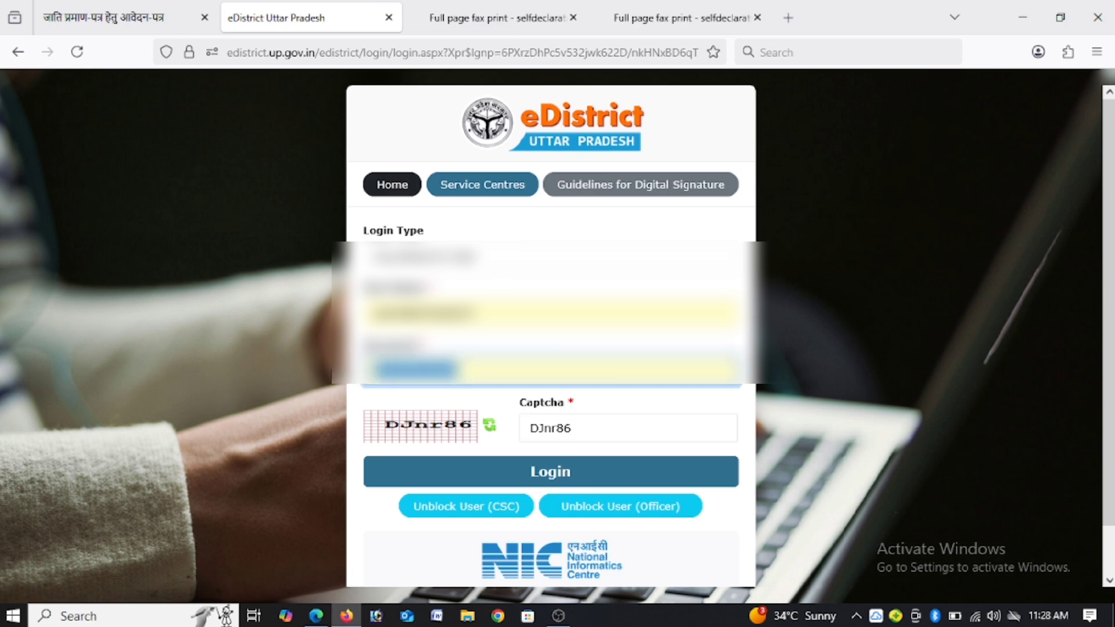
Step: Try to log in to eDistrict by re-entering the account password and the captcha, and close the tab
{"action": "type", "text": "•••••"}
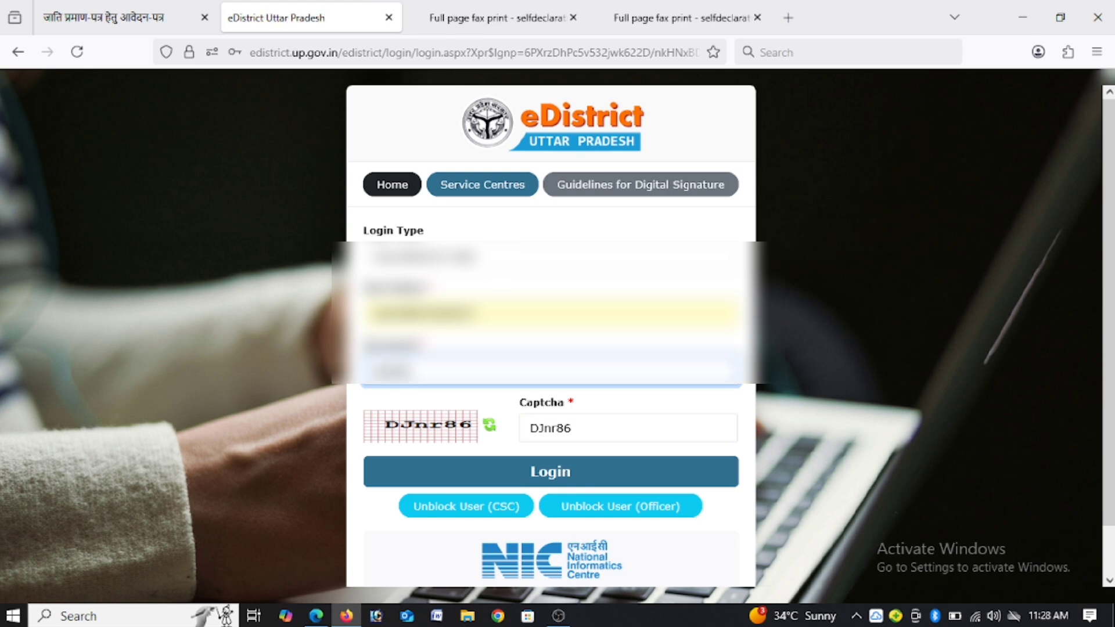
{"action": "type", "text": "••••••"}
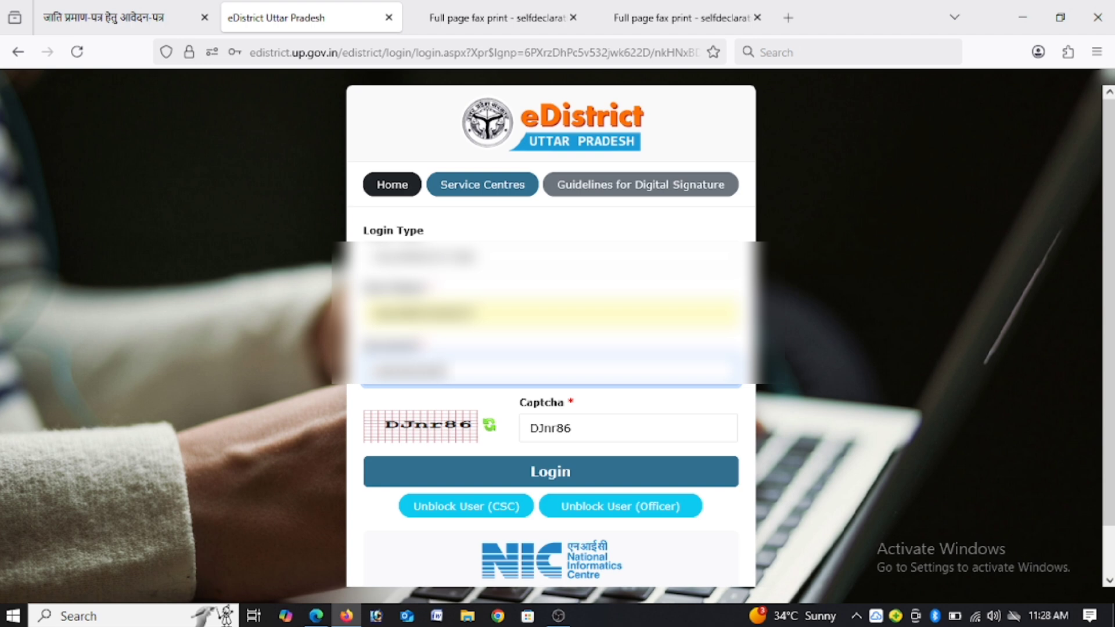
{"action": "double_click", "coordinate": [531, 434]}
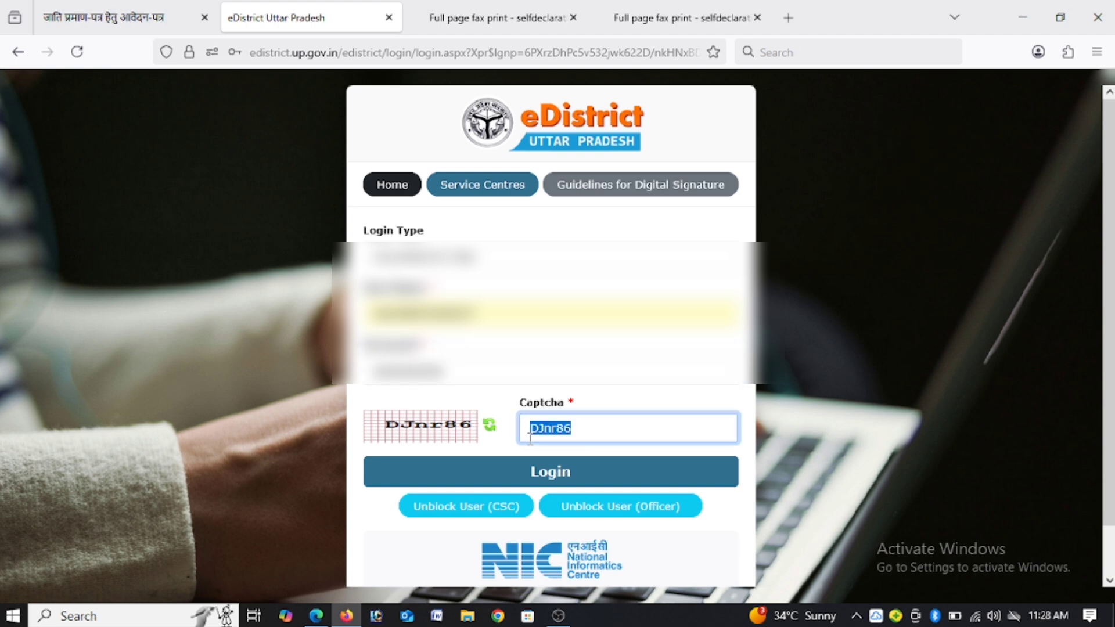
{"action": "type", "text": "D"}
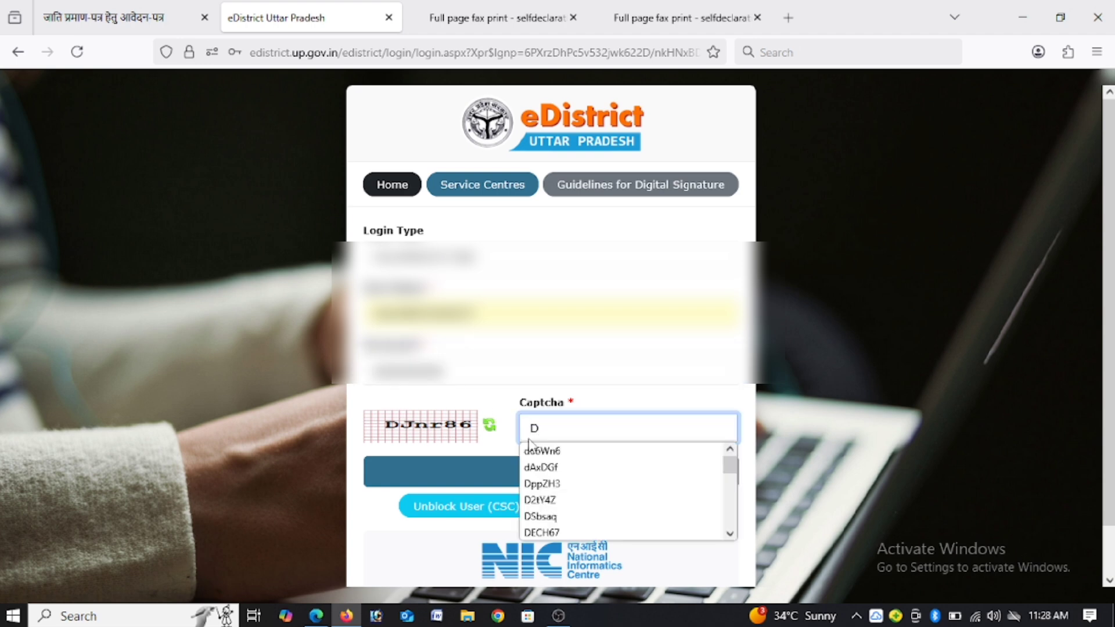
{"action": "type", "text": "Jnr"}
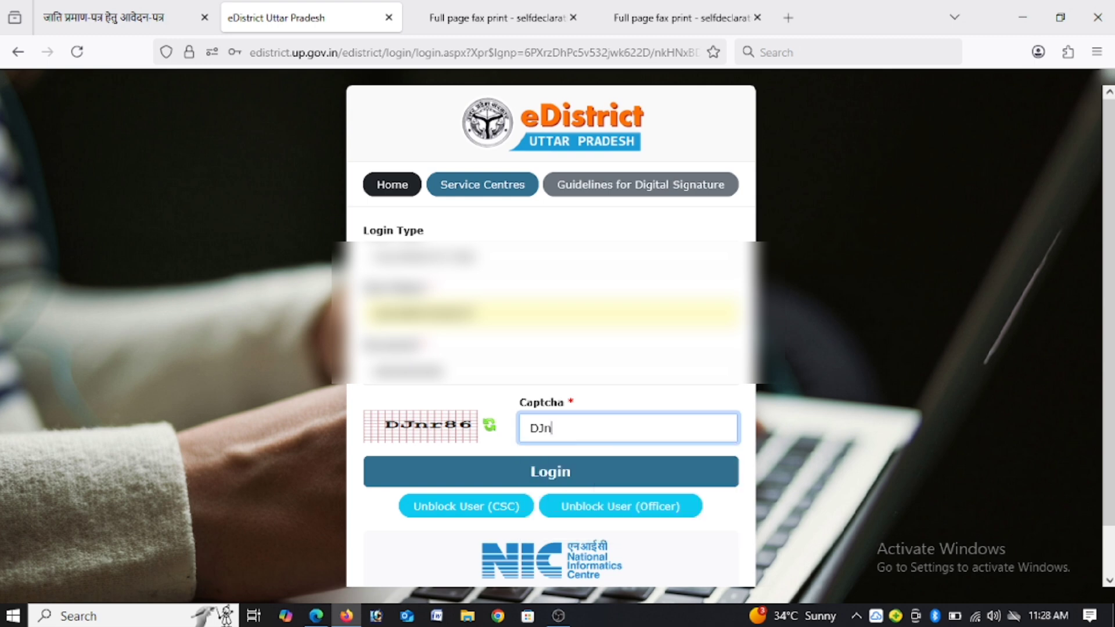
{"action": "type", "text": "86"}
{"action": "left_click", "coordinate": [559, 471]}
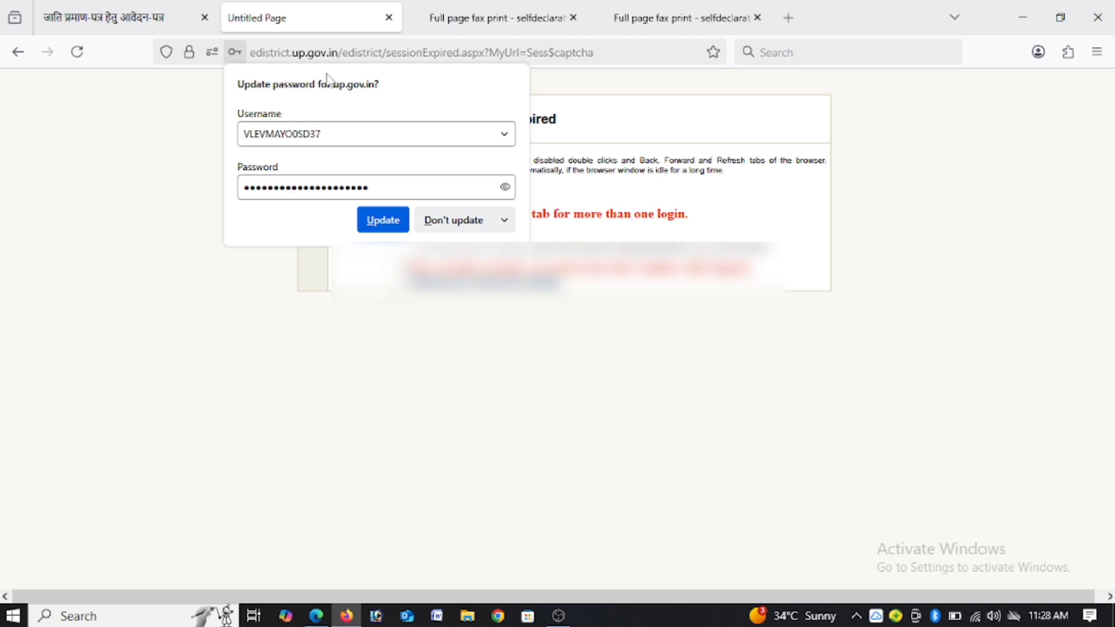
{"action": "left_click", "coordinate": [388, 18]}
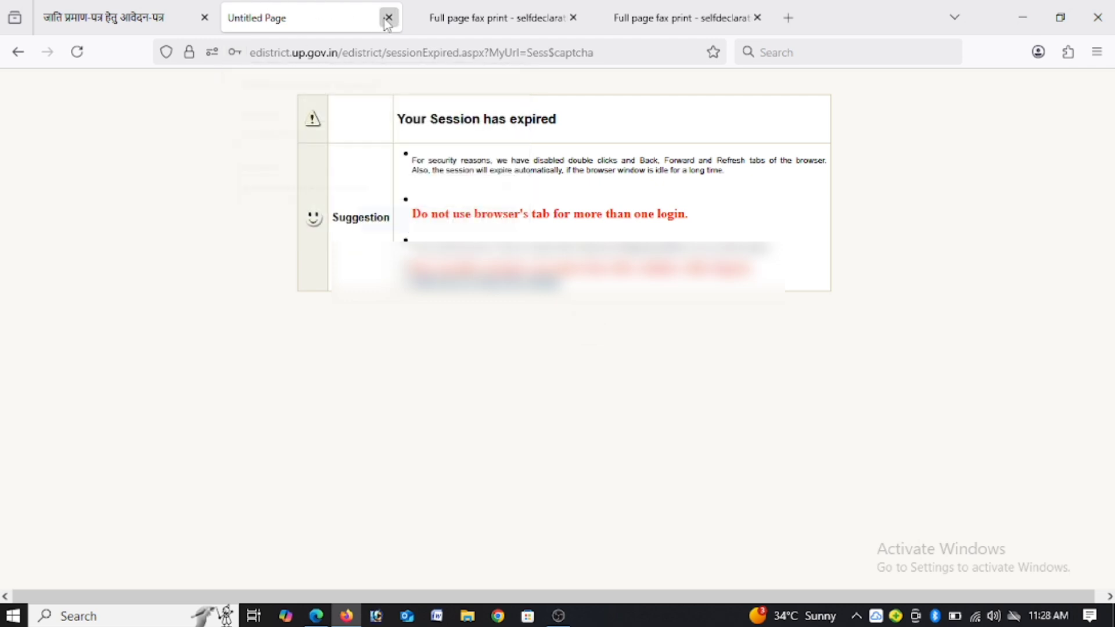
Step: Close the expired session tab, load the eDistrict home page over the duplicate PDF, and open the ई-डिस्ट्रिक्ट लॉगिन page
{"action": "left_click", "coordinate": [389, 17]}
{"action": "left_click", "coordinate": [468, 17]}
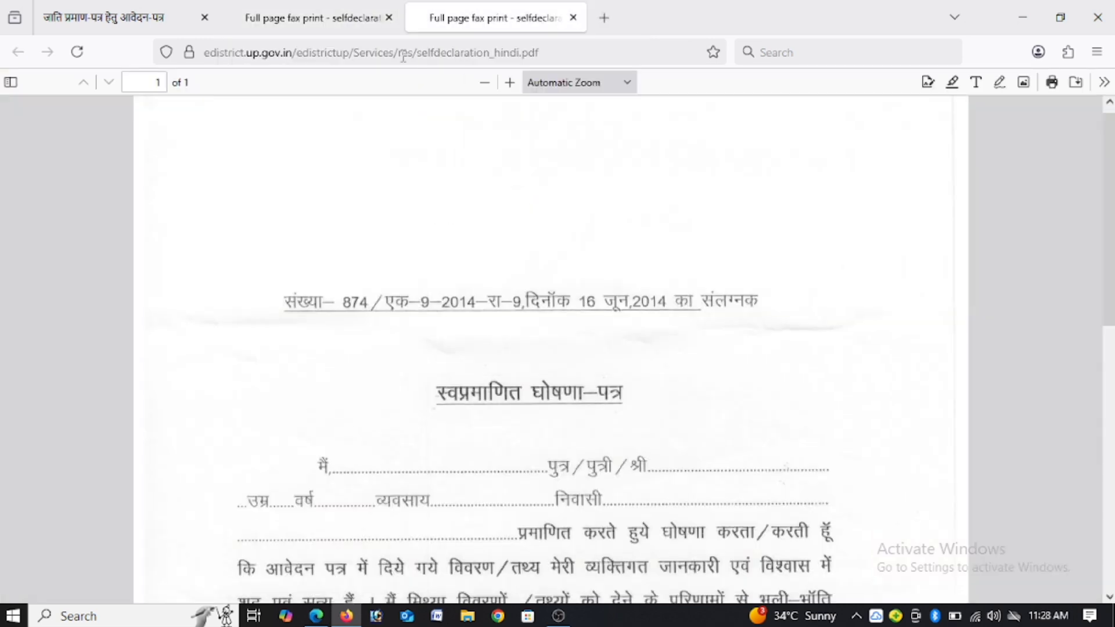
{"action": "left_click", "coordinate": [404, 57]}
{"action": "type", "text": "edistrict.up.gov.in/"}
{"action": "key", "text": "Return"}
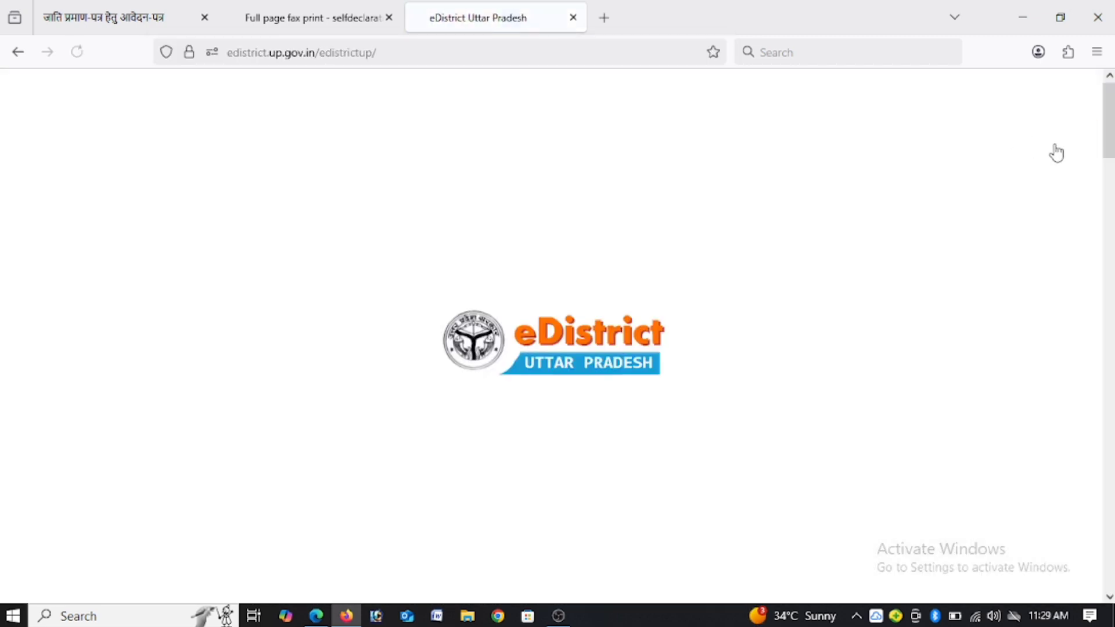
{"action": "mouse_move", "coordinate": [1055, 152]}
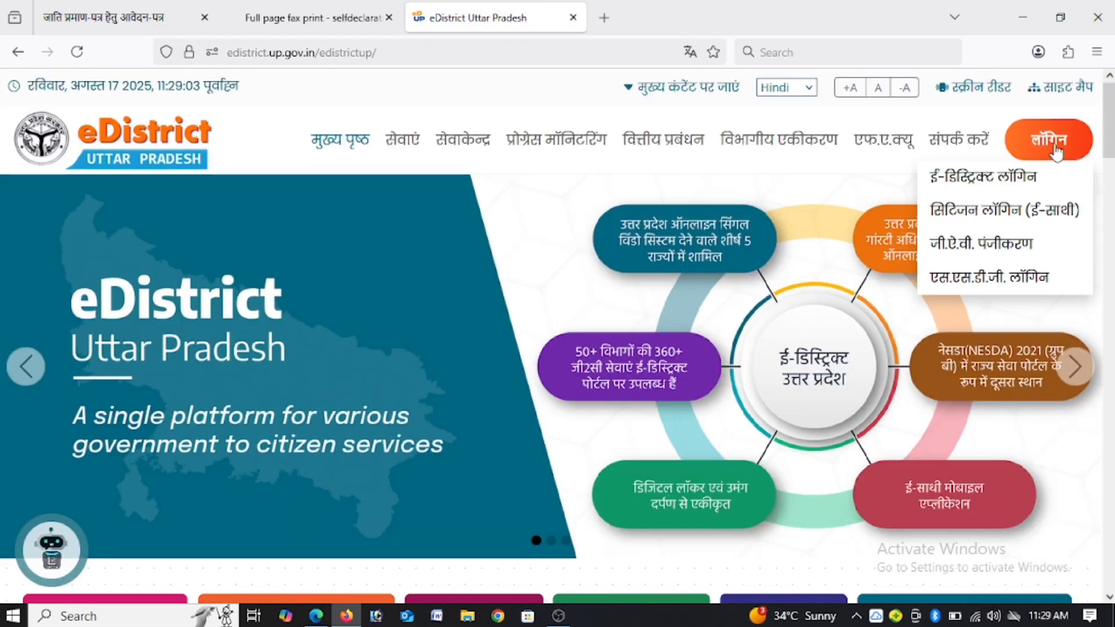
{"action": "left_click", "coordinate": [987, 177]}
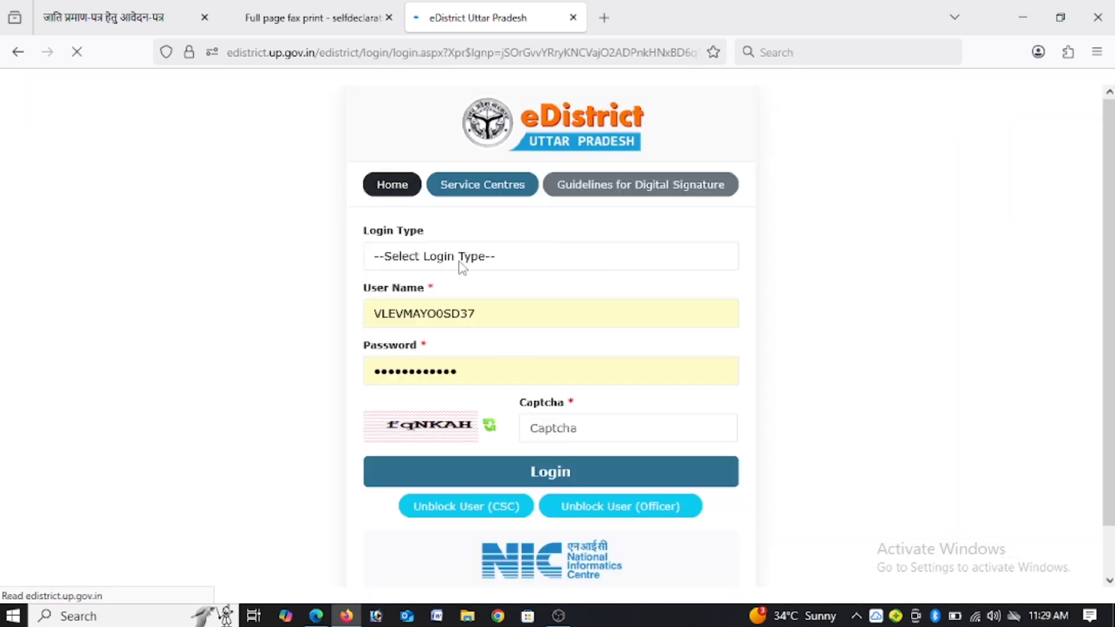
Step: Try to log in to eDistrict with the login type chosen, the account password re-entered and the displayed captcha filled in
{"action": "left_click", "coordinate": [530, 262]}
{"action": "left_click", "coordinate": [441, 370]}
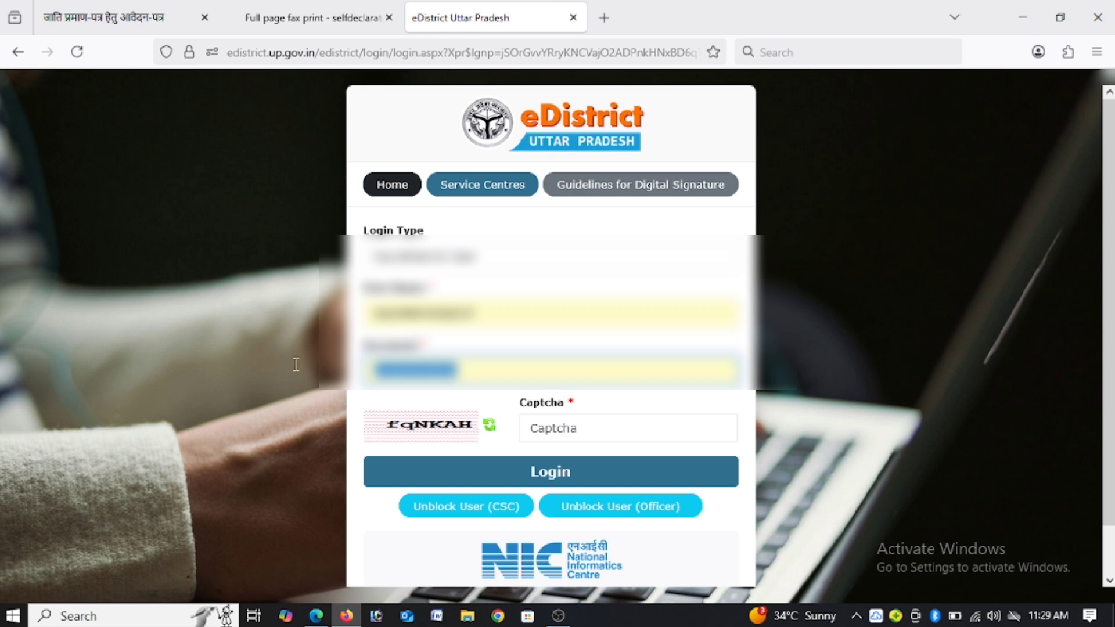
{"action": "type", "text": "•••••"}
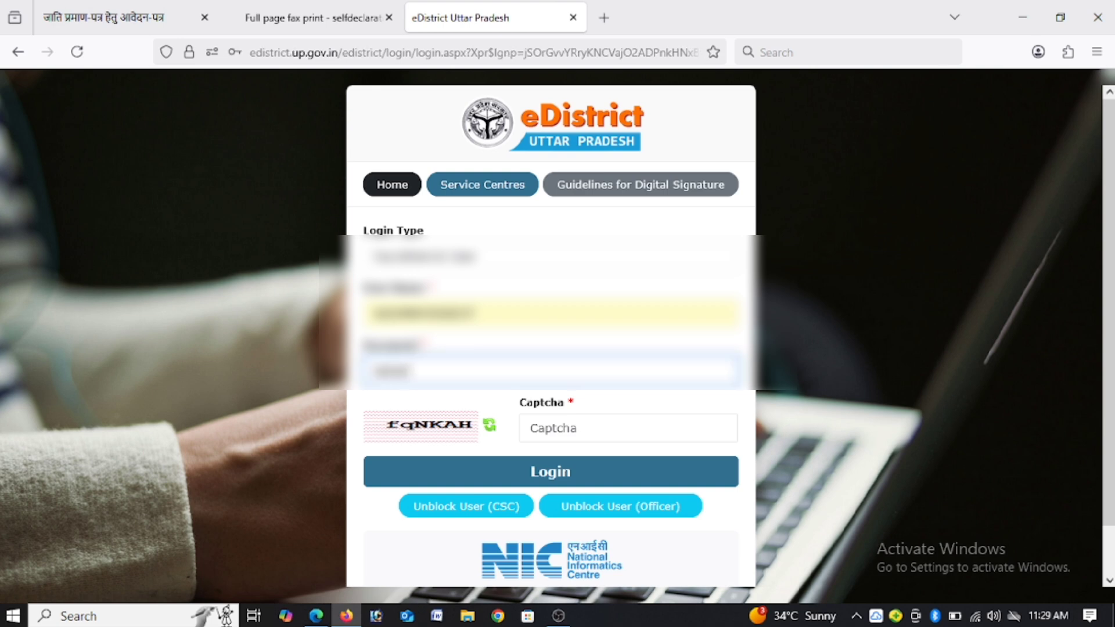
{"action": "type", "text": "•••••"}
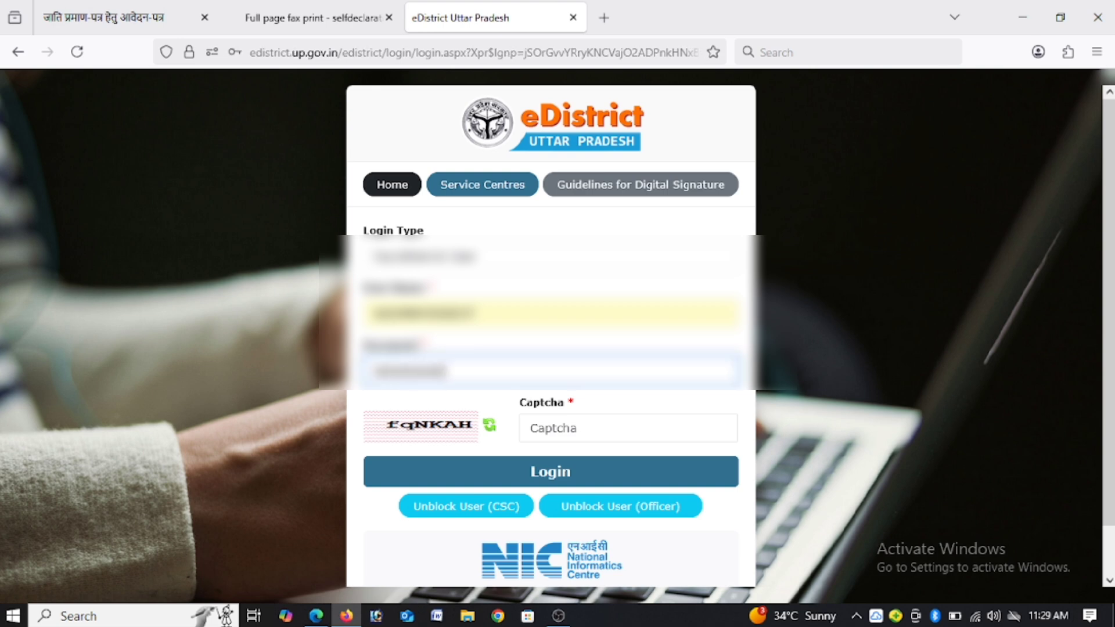
{"action": "left_click", "coordinate": [561, 424]}
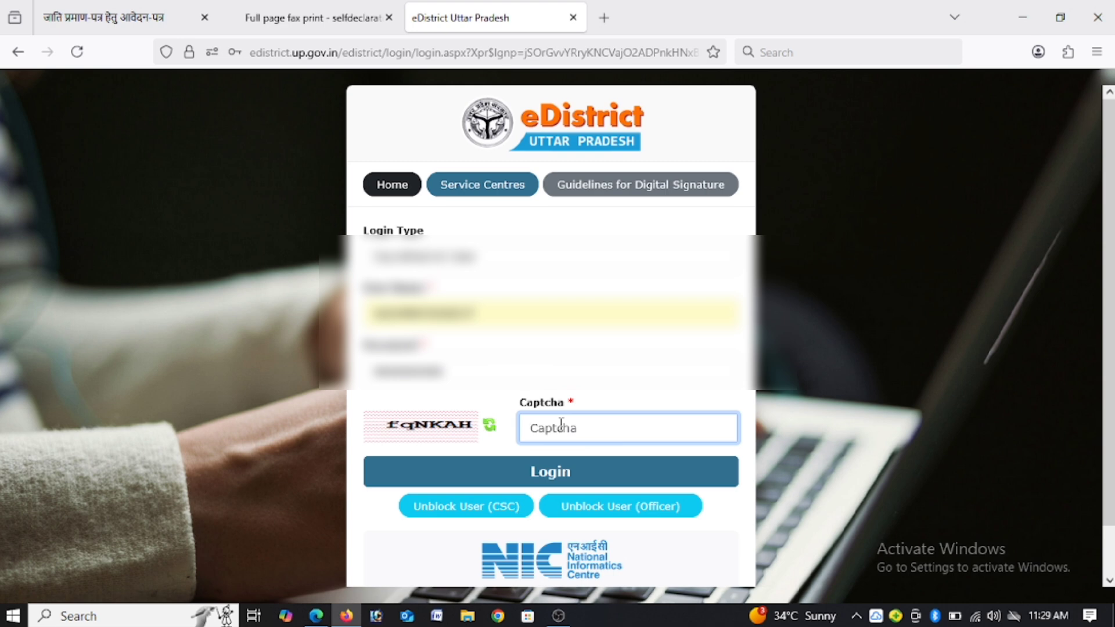
{"action": "type", "text": "fq"}
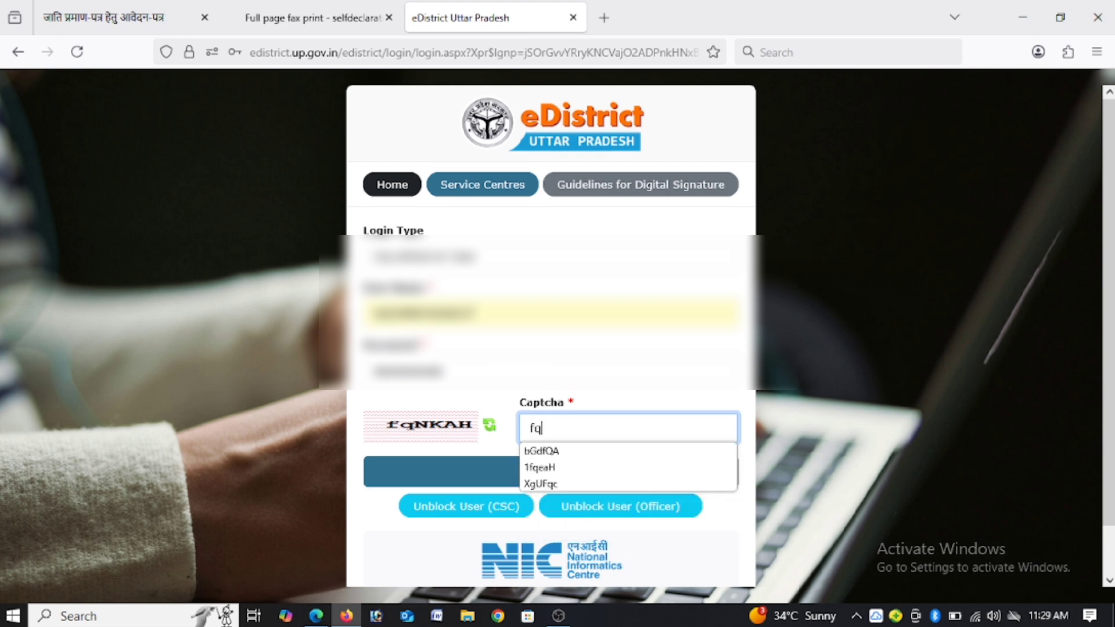
{"action": "type", "text": "N"}
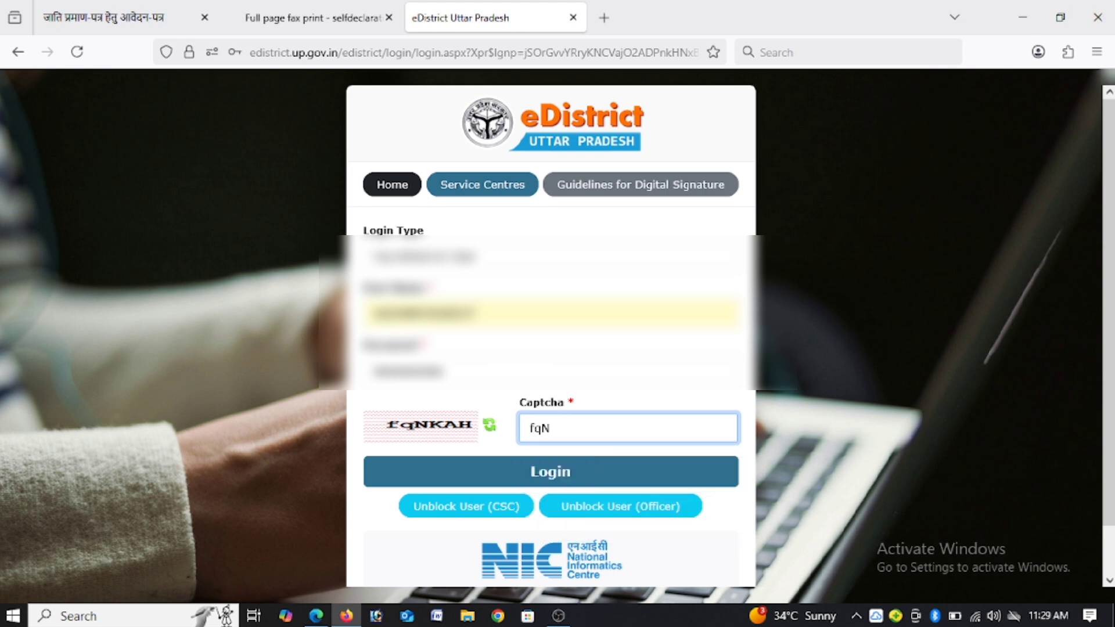
{"action": "type", "text": "KAH"}
{"action": "left_click", "coordinate": [610, 484]}
{"action": "left_click", "coordinate": [514, 382]}
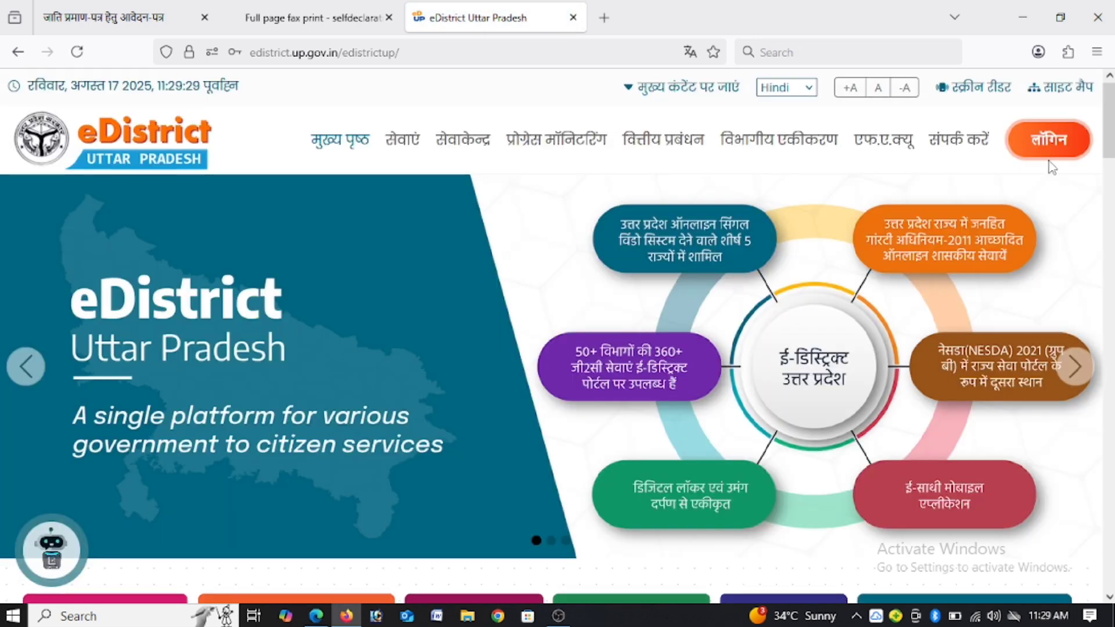
Step: Reopen the ई-डिस्ट्रिक्ट लॉगिन page, choose the login type, and replace the prefilled password with the account password
{"action": "left_click", "coordinate": [1051, 146]}
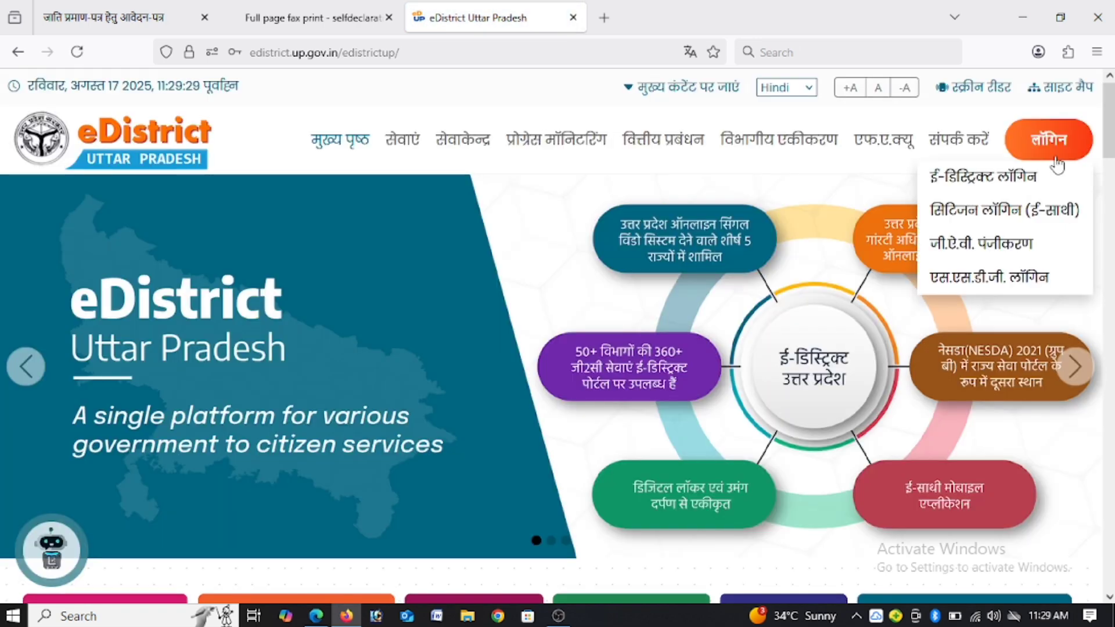
{"action": "left_click", "coordinate": [994, 177]}
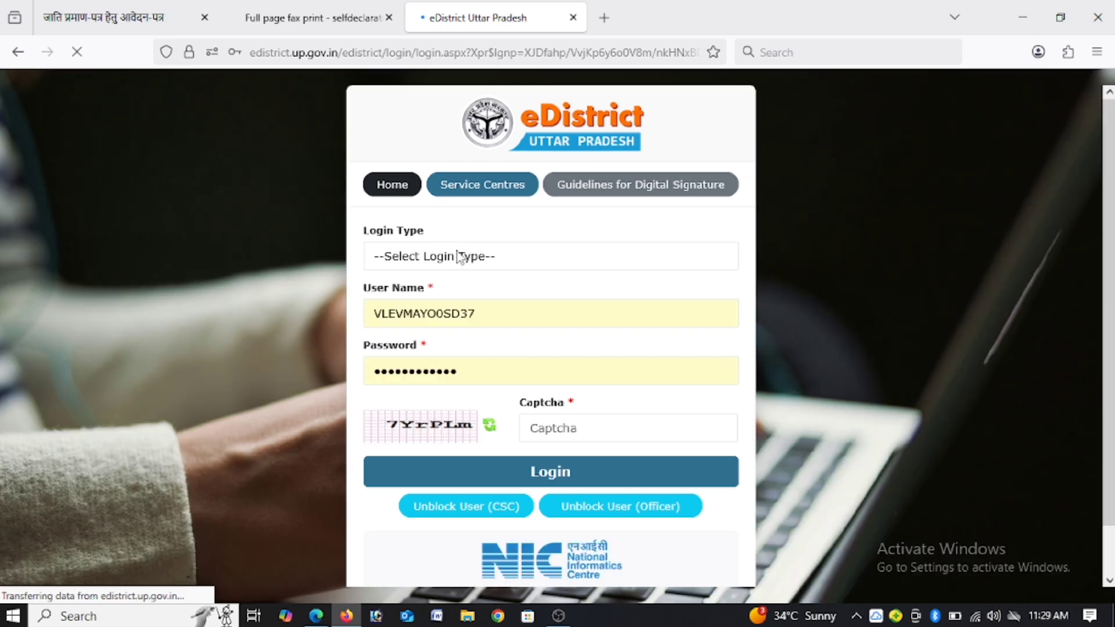
{"action": "left_click", "coordinate": [469, 244]}
{"action": "left_click", "coordinate": [450, 372]}
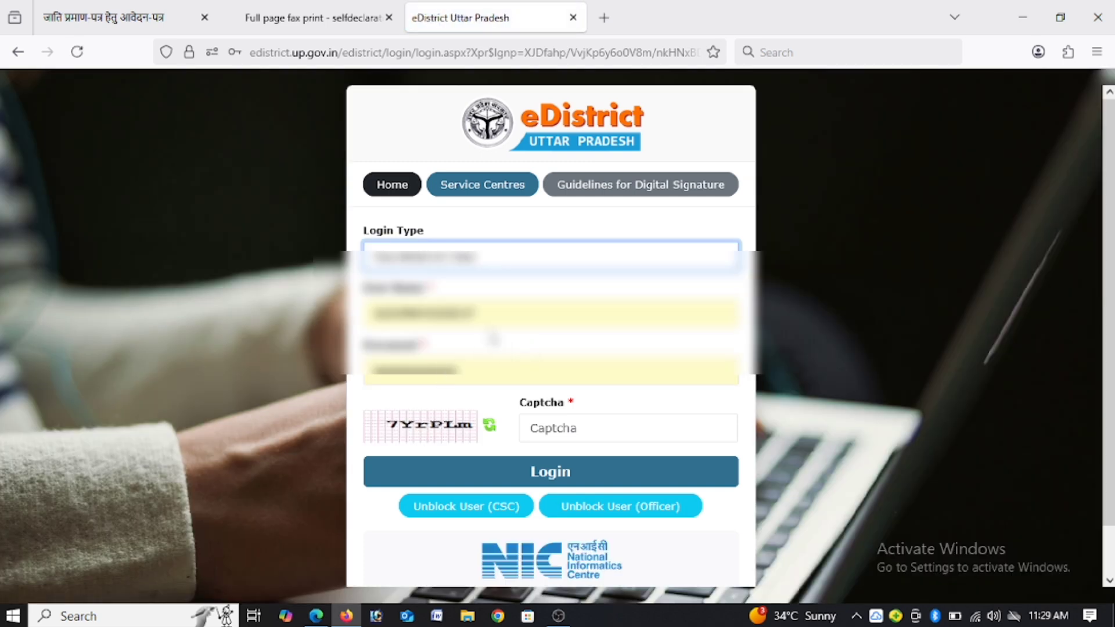
{"action": "left_click_drag", "start_coordinate": [457, 372], "coordinate": [294, 378]}
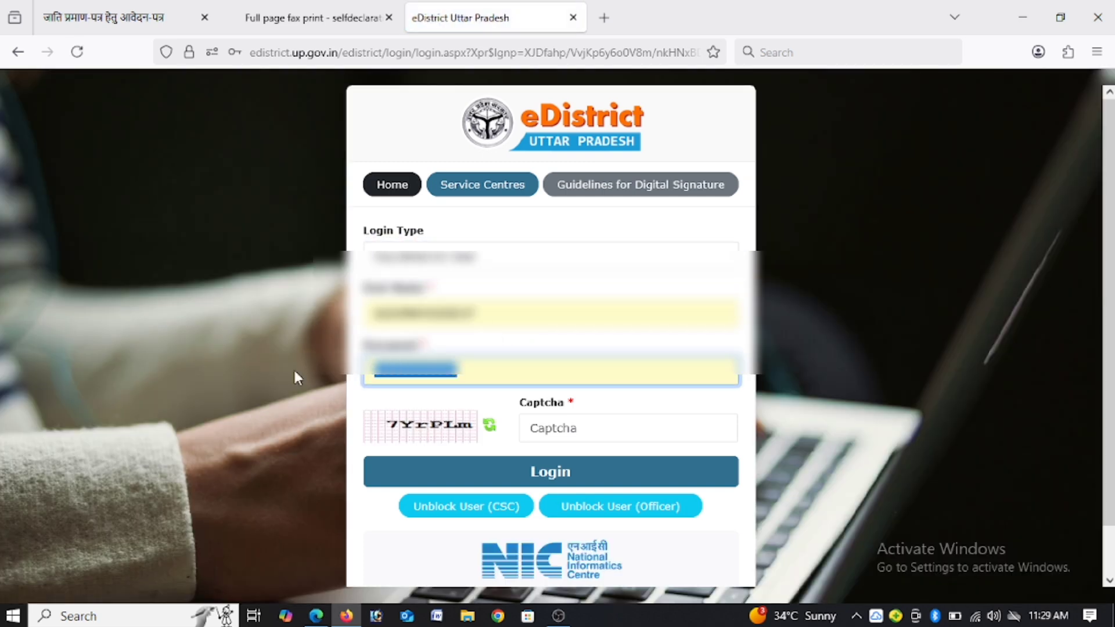
{"action": "type", "text": "*****"}
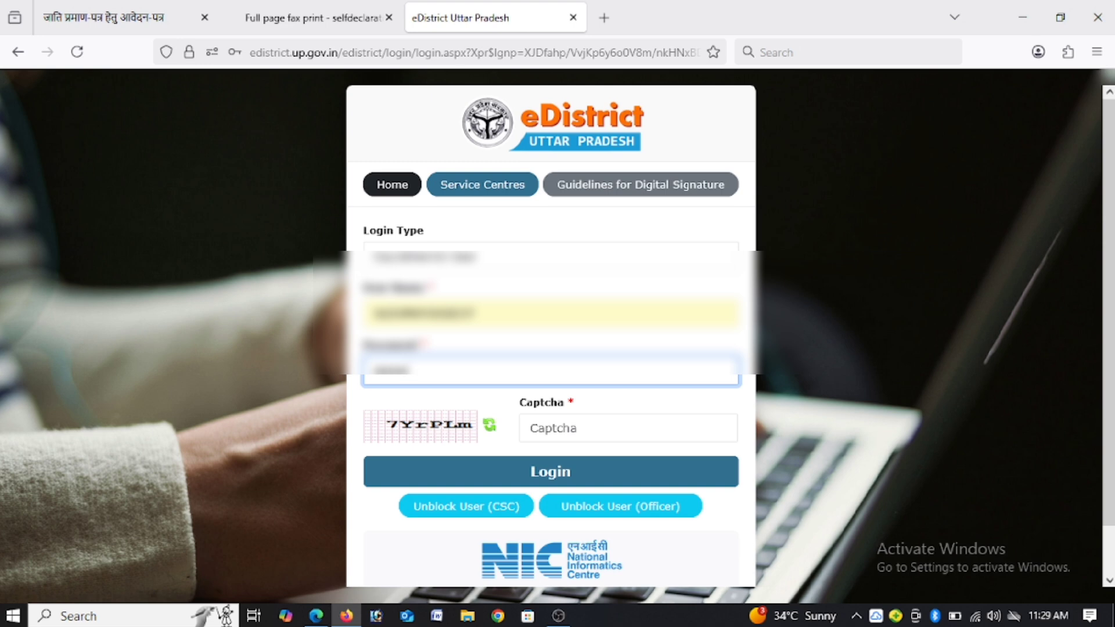
{"action": "type", "text": "*****"}
Step: Fill in the captcha shown beside the field and log in to eDistrict
{"action": "left_click", "coordinate": [553, 428]}
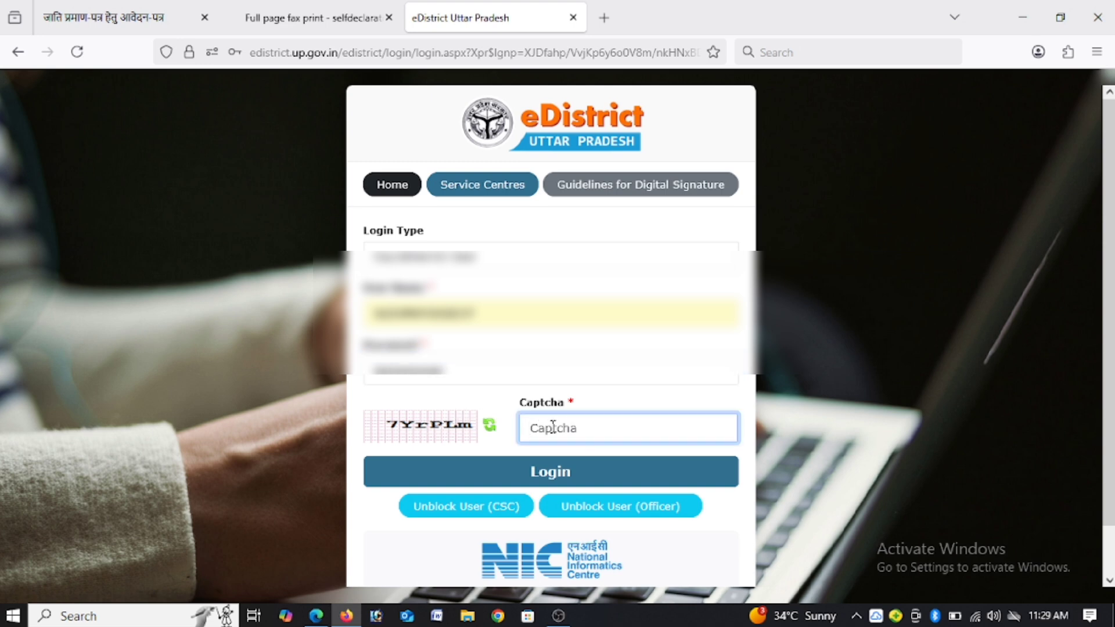
{"action": "type", "text": "7Y"}
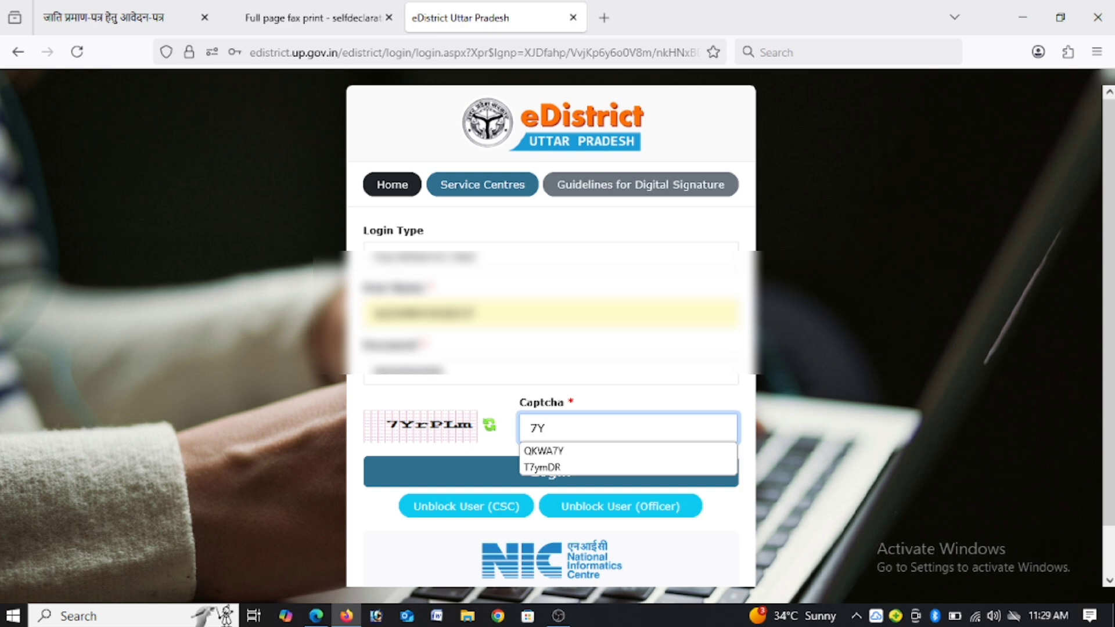
{"action": "type", "text": "rP"}
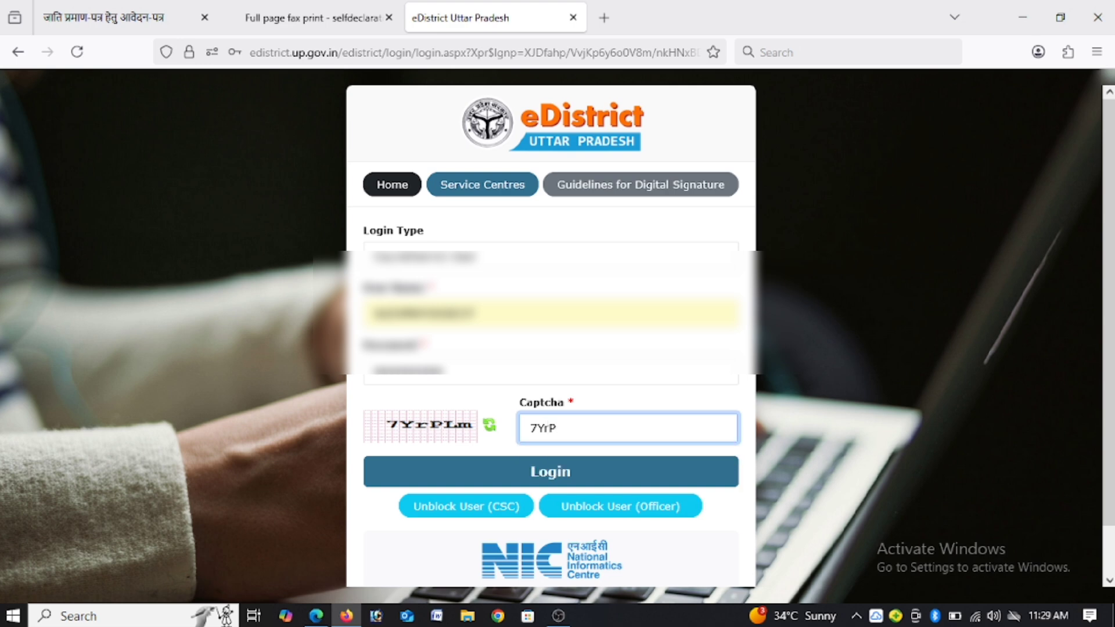
{"action": "type", "text": "Lm"}
{"action": "left_click", "coordinate": [525, 482]}
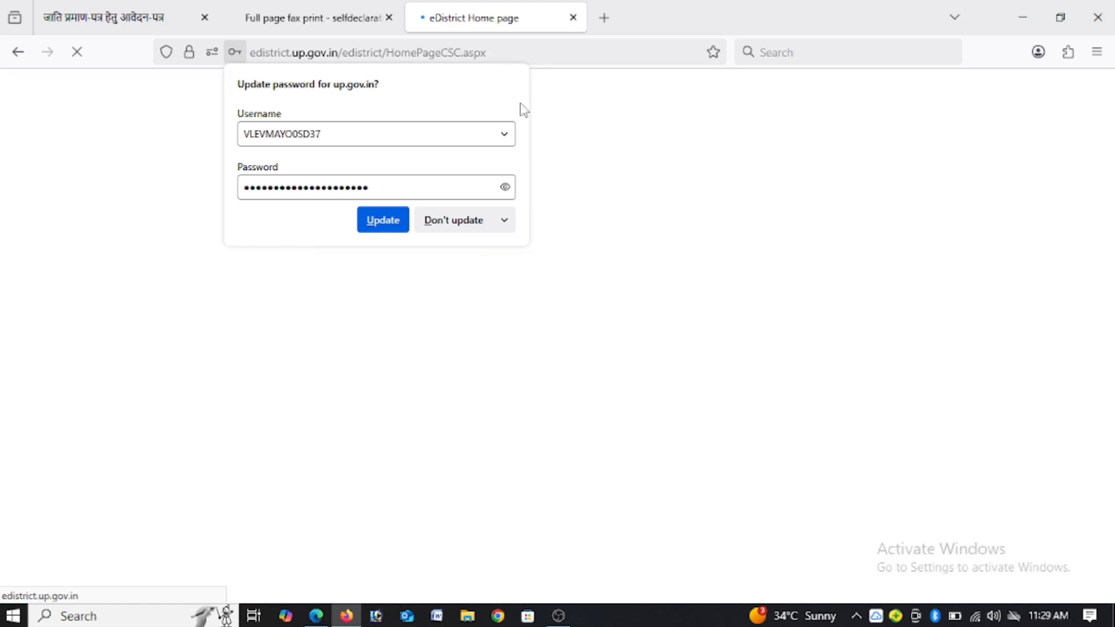
Step: Decline the password update, dismiss the Enter Details form, and open the जाति प्रमाण पत्र (अँग्रेजी) service from the dashboard
{"action": "left_click", "coordinate": [486, 225]}
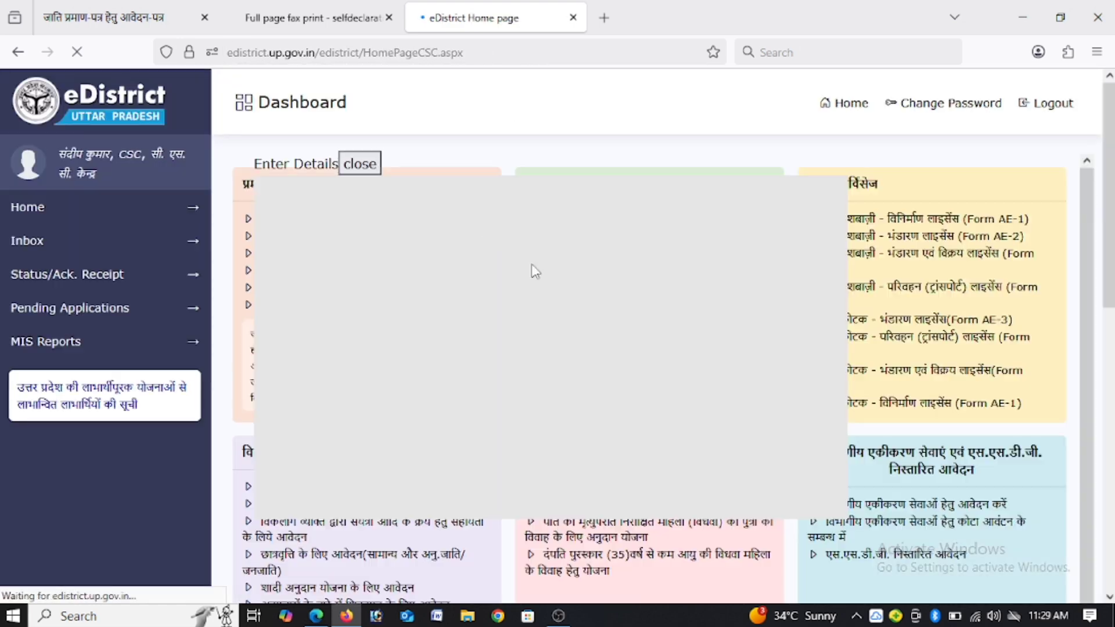
{"action": "left_click", "coordinate": [360, 164]}
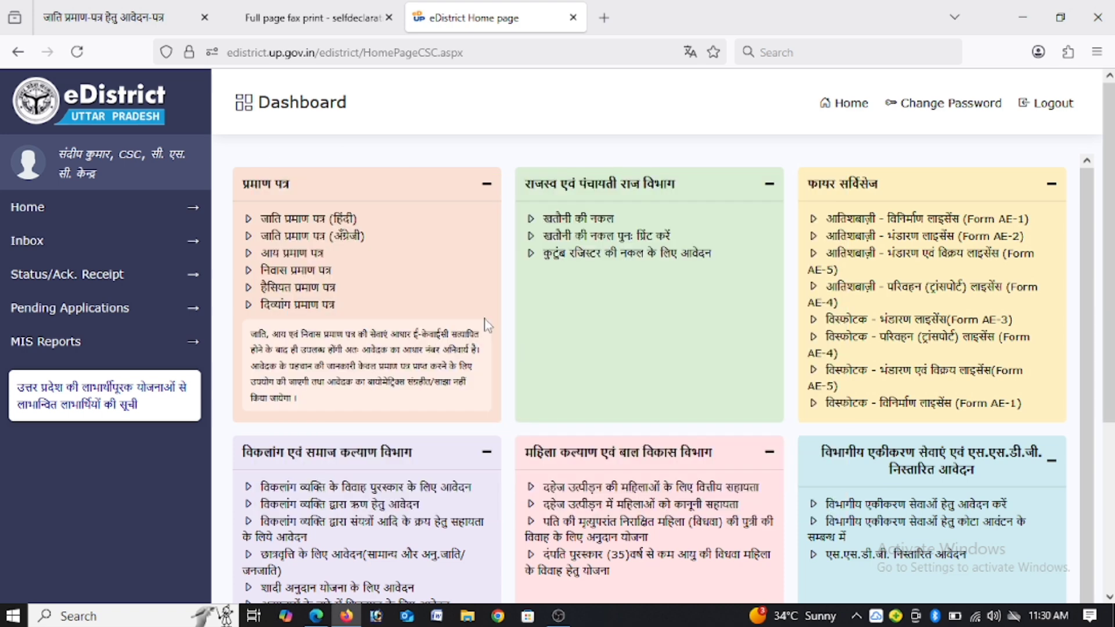
{"action": "left_click", "coordinate": [328, 241]}
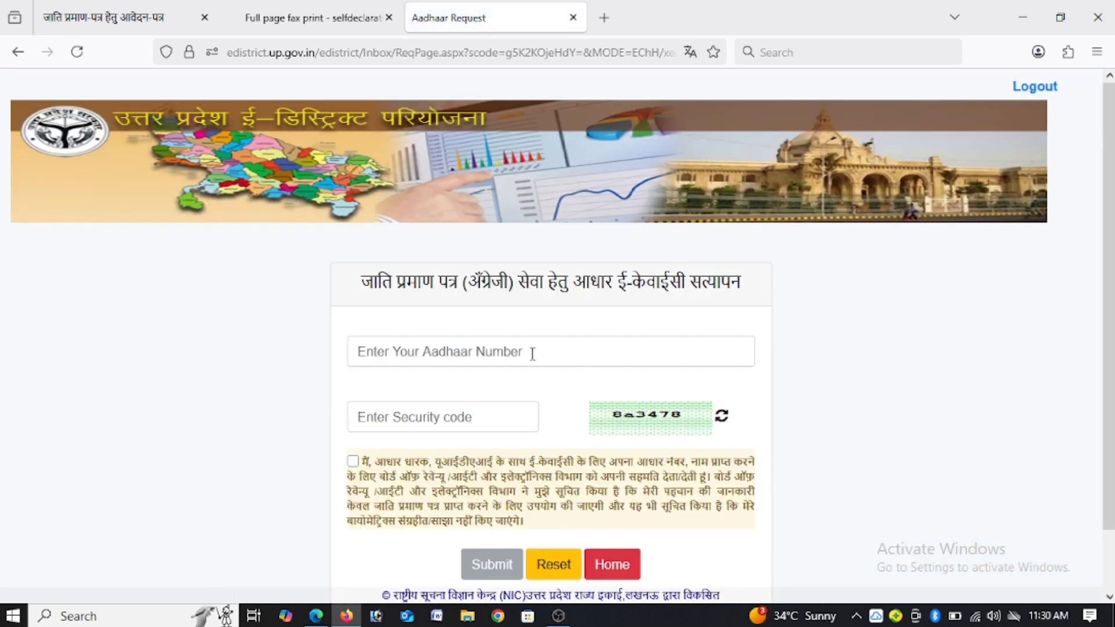
Step: Enter the applicant's Aadhaar number in the e-KYC verification form and retype its last digits
{"action": "left_click", "coordinate": [532, 354]}
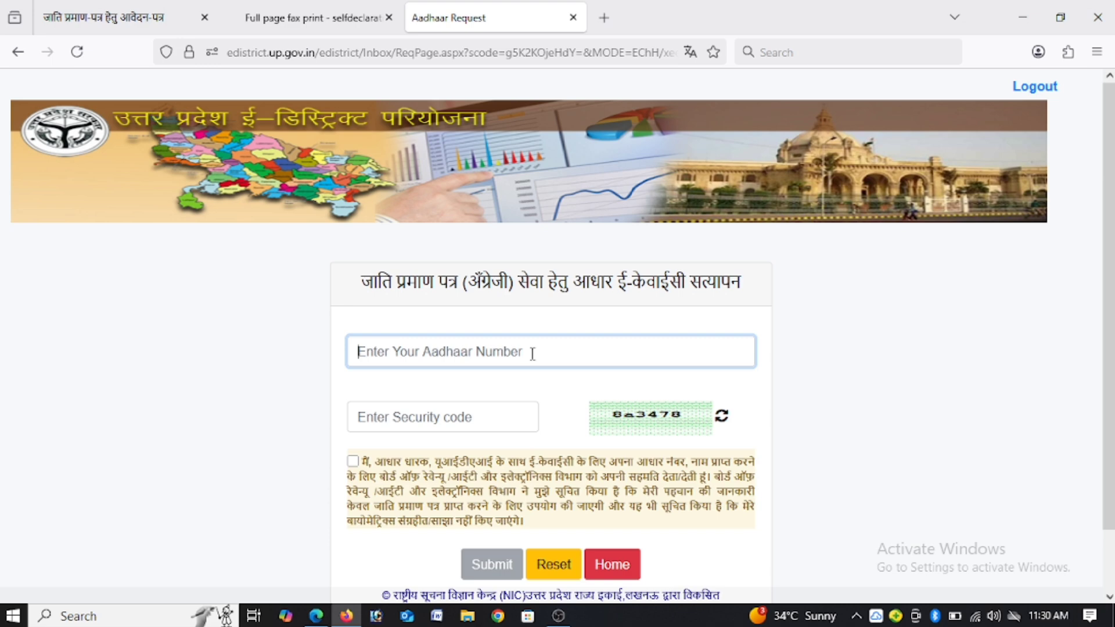
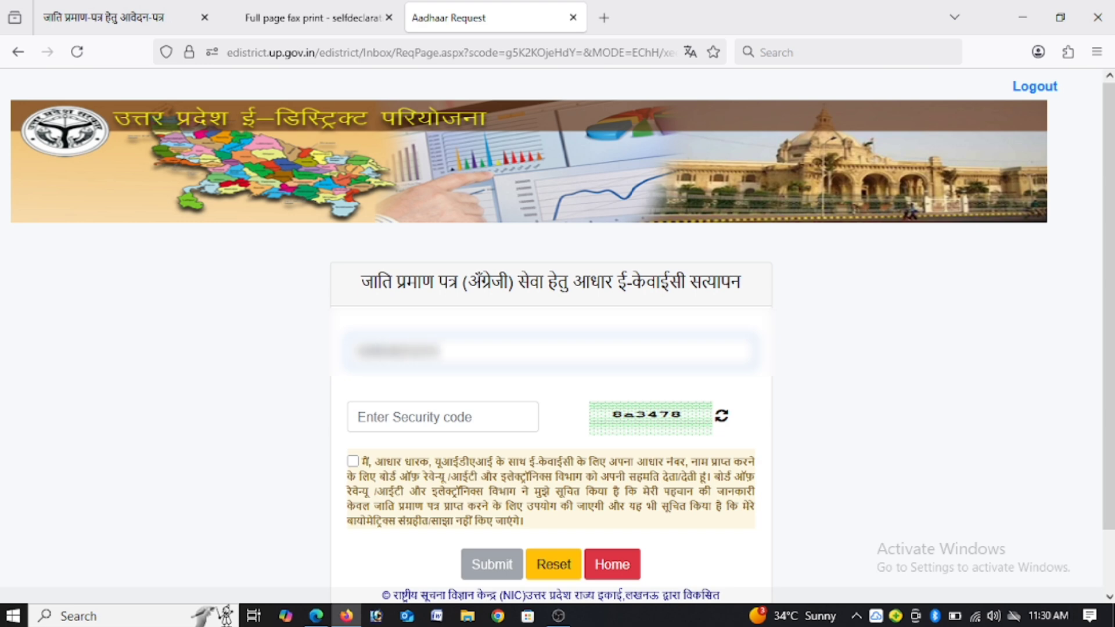
{"action": "left_click", "coordinate": [510, 422]}
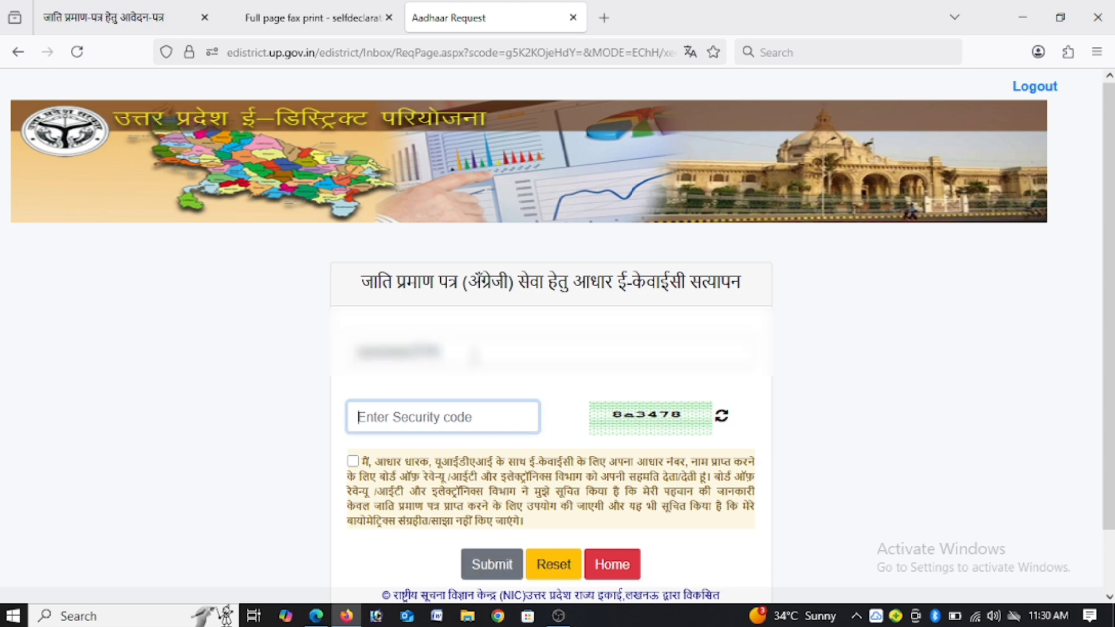
{"action": "left_click", "coordinate": [474, 355]}
{"action": "key", "text": "BackSpace"}
{"action": "key", "text": "BackSpace"}
{"action": "key", "text": "BackSpace"}
{"action": "key", "text": "BackSpace"}
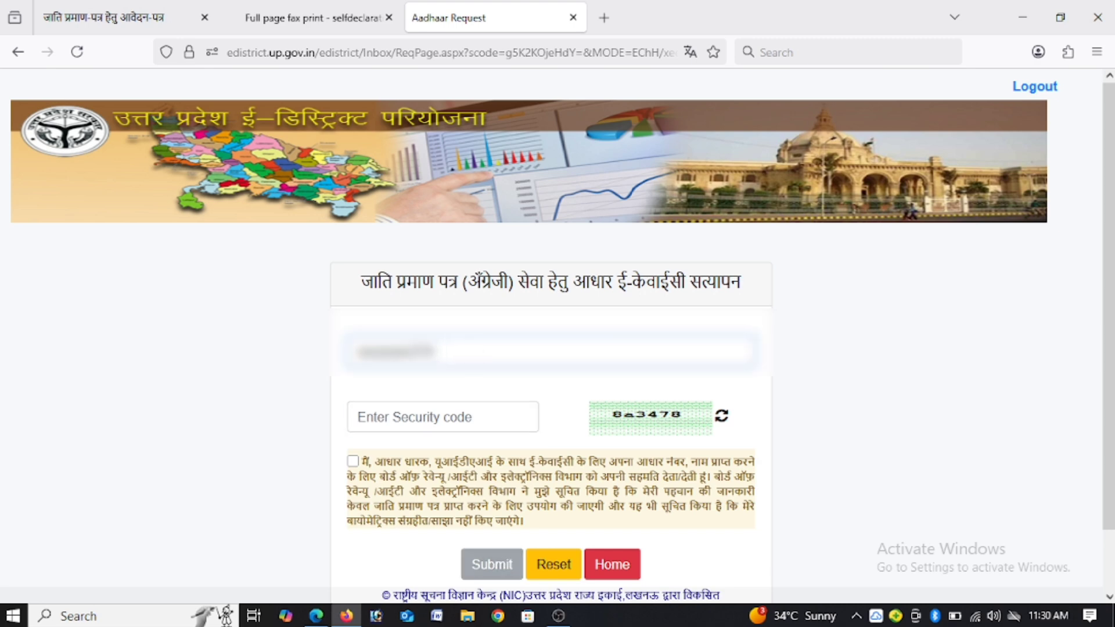
{"action": "type", "text": "****"}
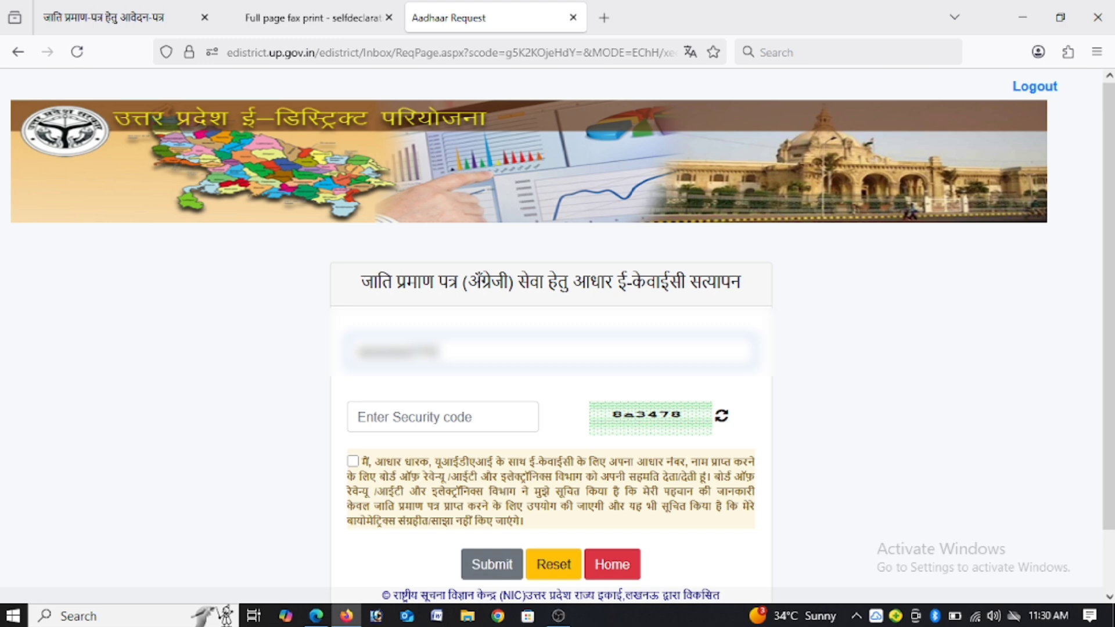
Step: Try to submit the Aadhaar e-KYC verification with the displayed security code filled in and the consent declaration ticked
{"action": "left_click", "coordinate": [454, 408]}
{"action": "type", "text": "8"}
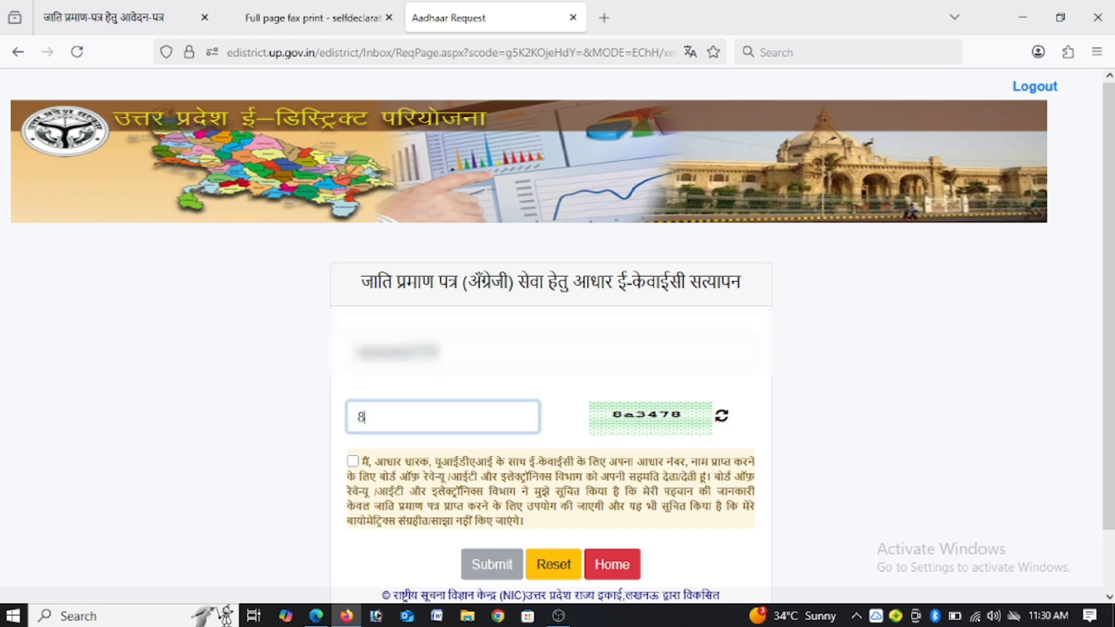
{"action": "type", "text": "a3478"}
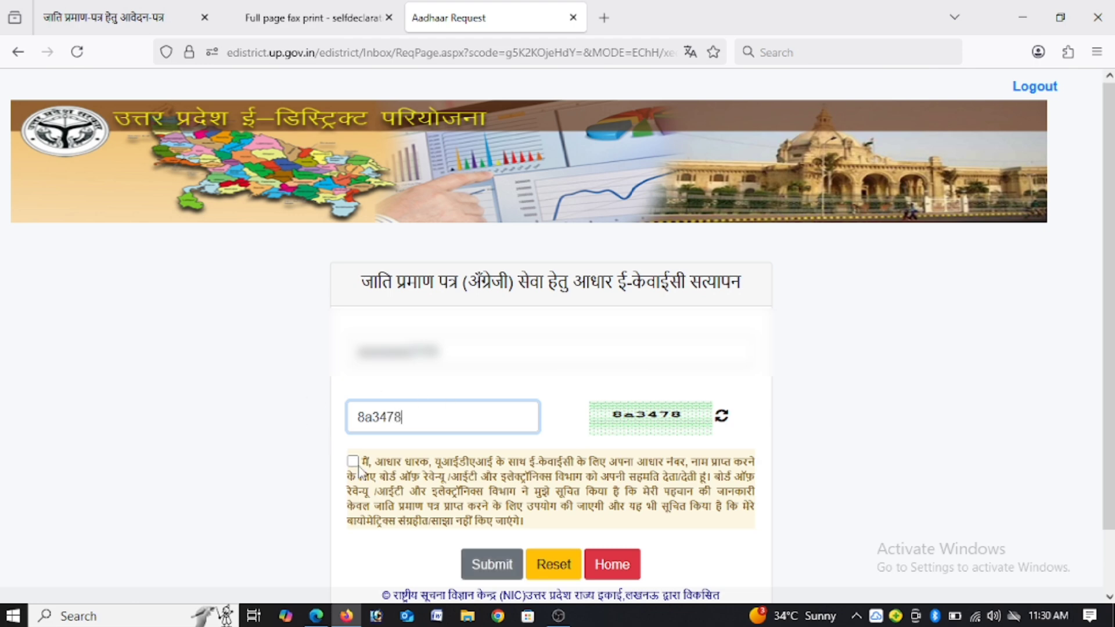
{"action": "left_click", "coordinate": [358, 471]}
{"action": "left_click", "coordinate": [353, 461]}
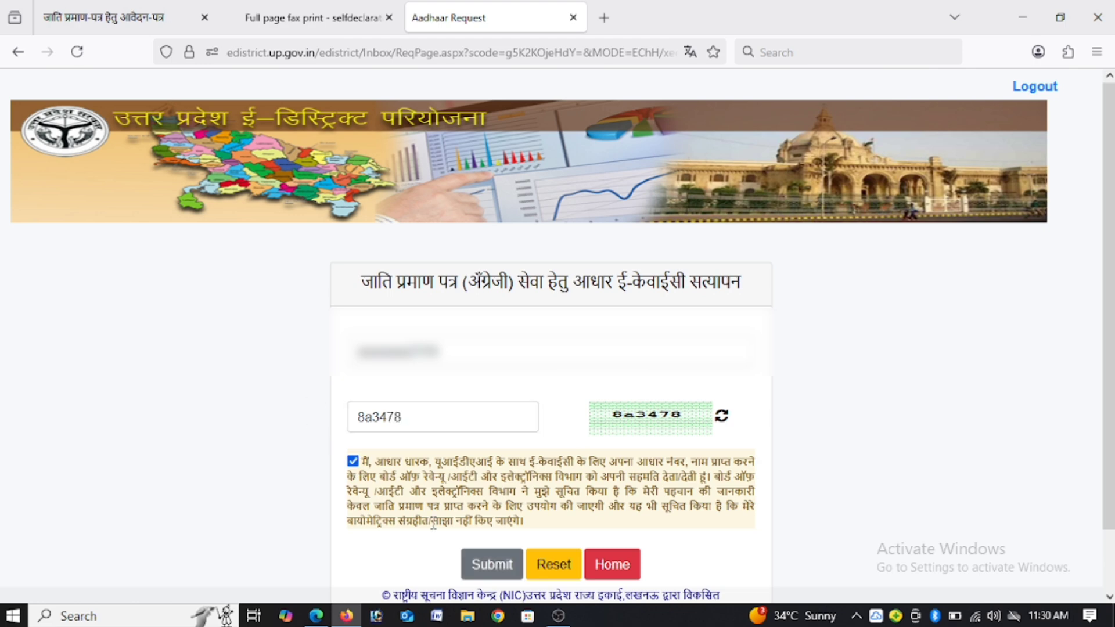
{"action": "left_click", "coordinate": [480, 567]}
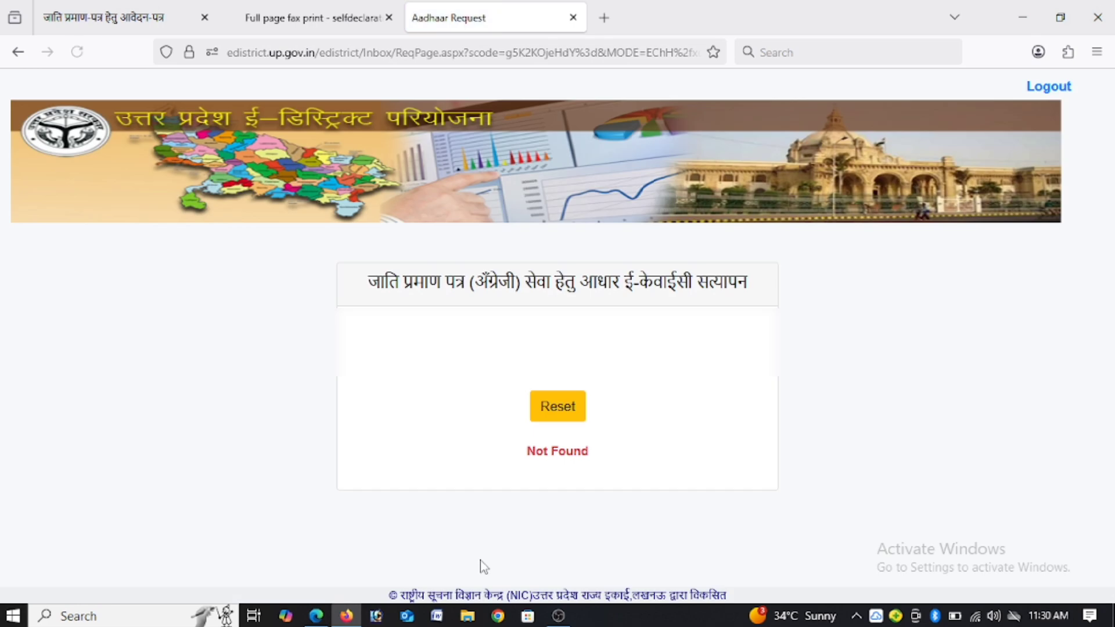
Step: Reset the Aadhaar e-KYC verification form and enter the applicant's Aadhaar number
{"action": "left_click", "coordinate": [561, 409]}
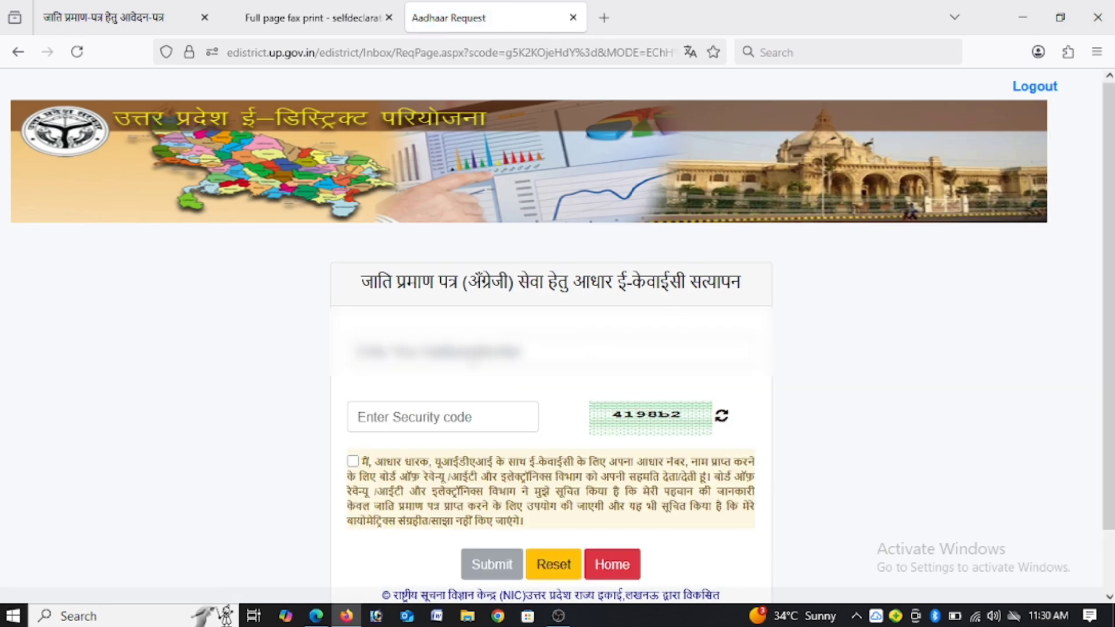
{"action": "type", "text": "••••"}
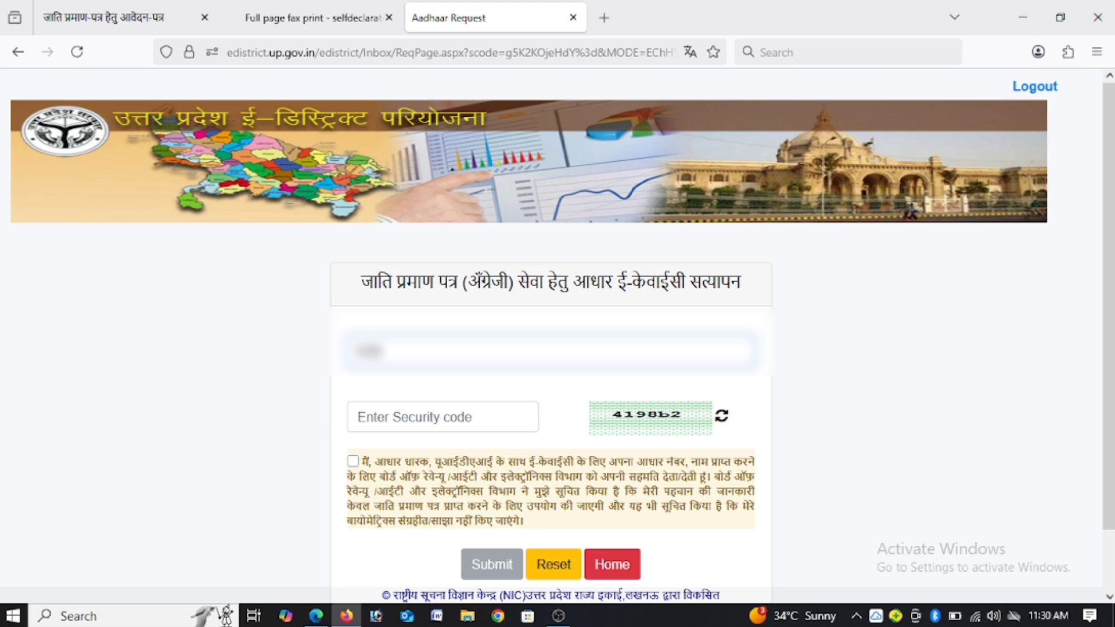
{"action": "type", "text": "•••••••"}
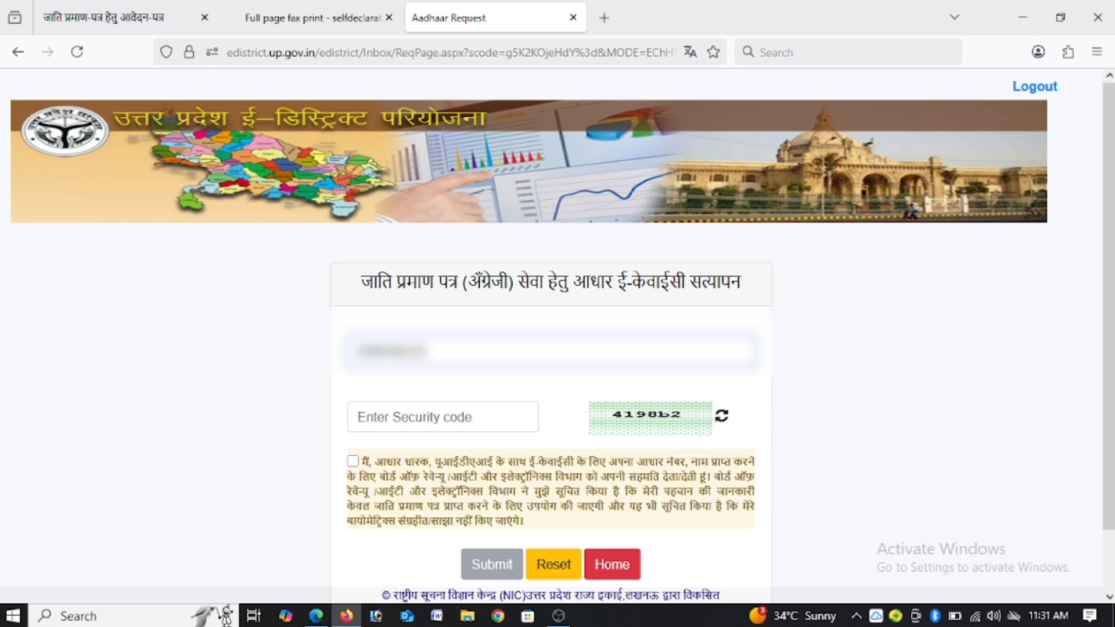
{"action": "type", "text": "•"}
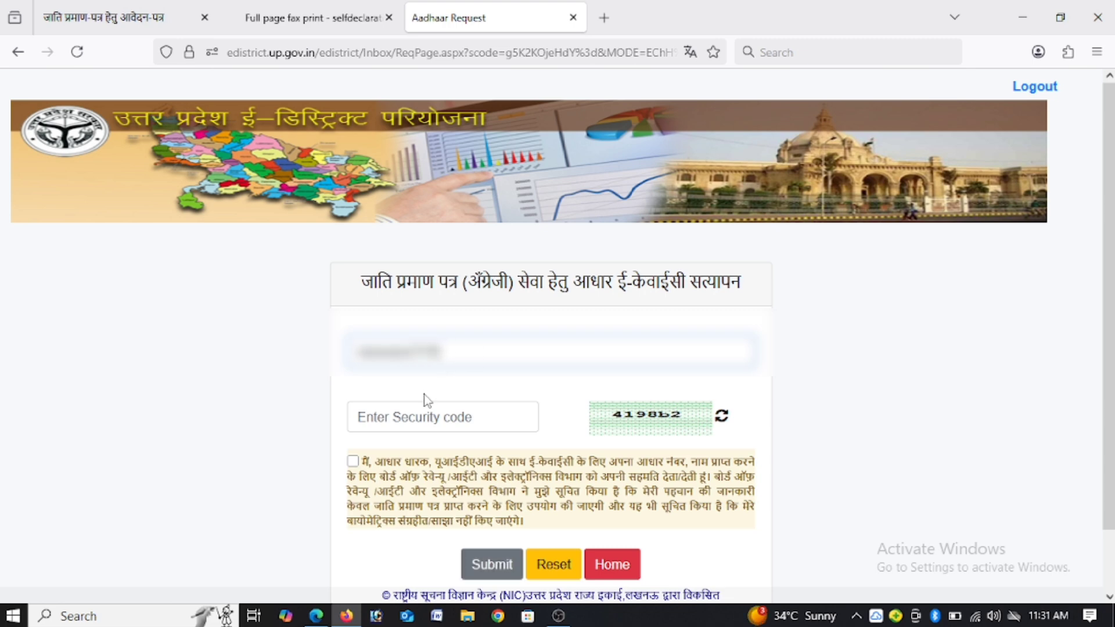
Step: Fill in the security code, tick the e-KYC consent declaration, and try to submit the Aadhaar verification
{"action": "left_click", "coordinate": [405, 423]}
{"action": "type", "text": "41"}
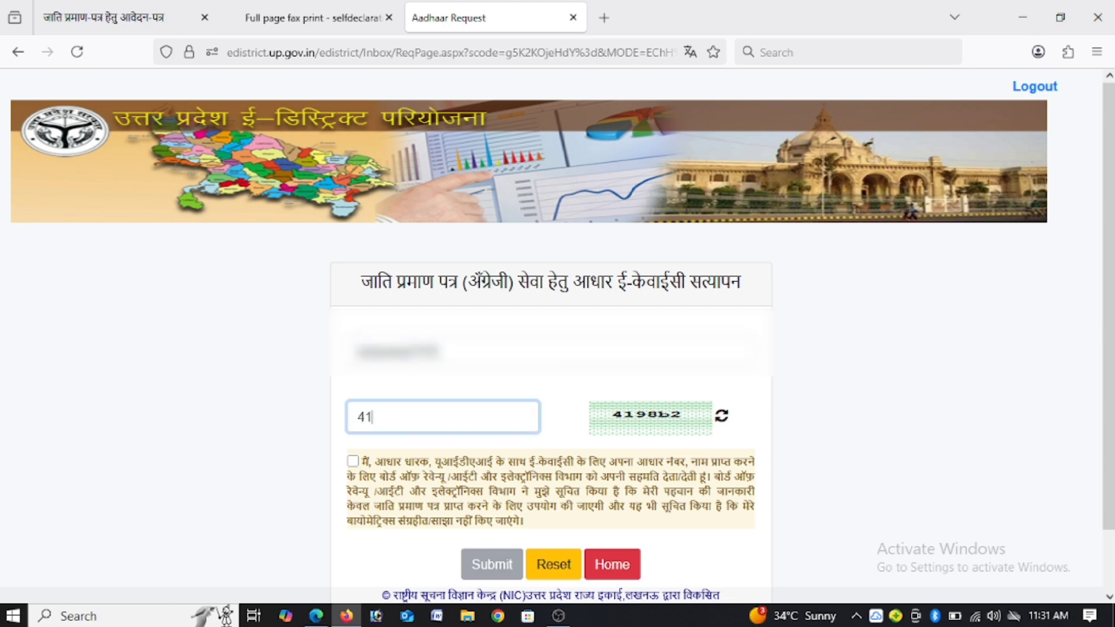
{"action": "type", "text": "98be"}
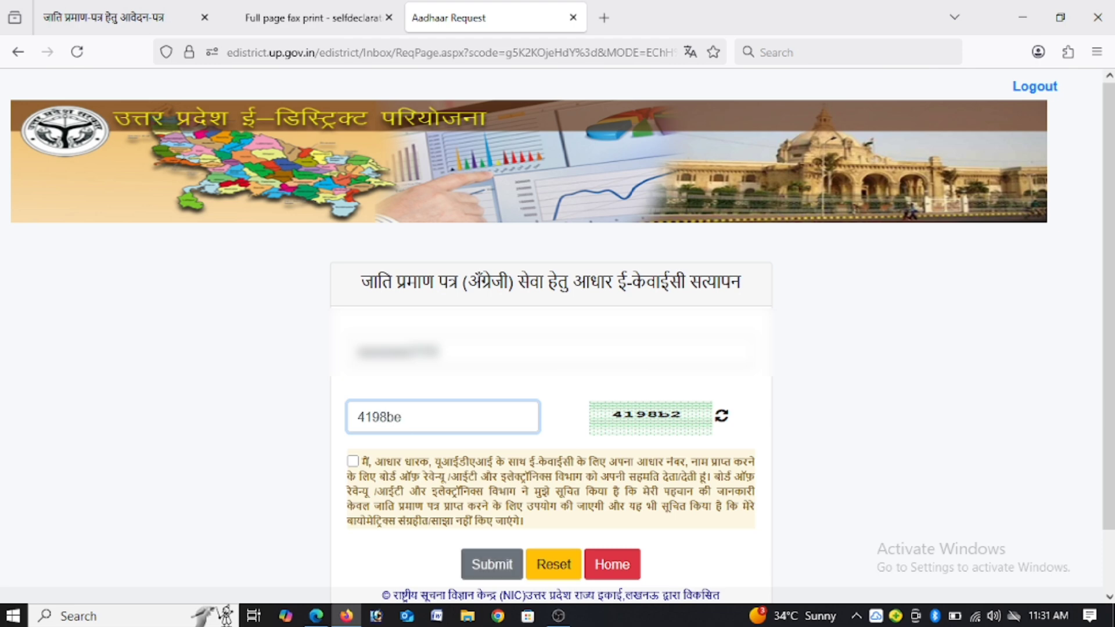
{"action": "left_click", "coordinate": [352, 461]}
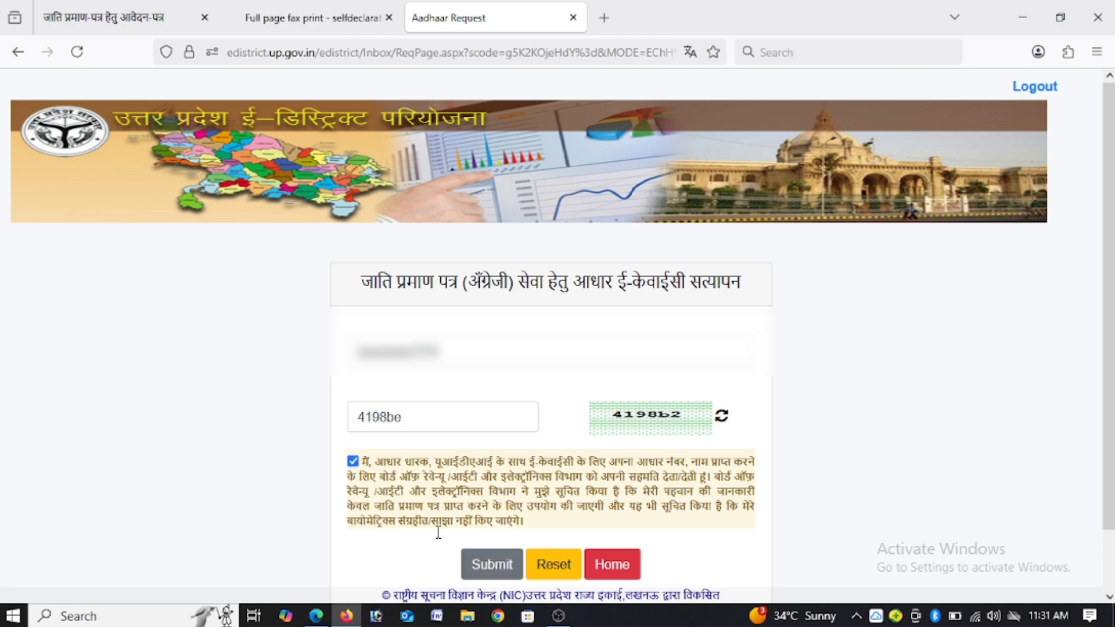
{"action": "left_click", "coordinate": [496, 566]}
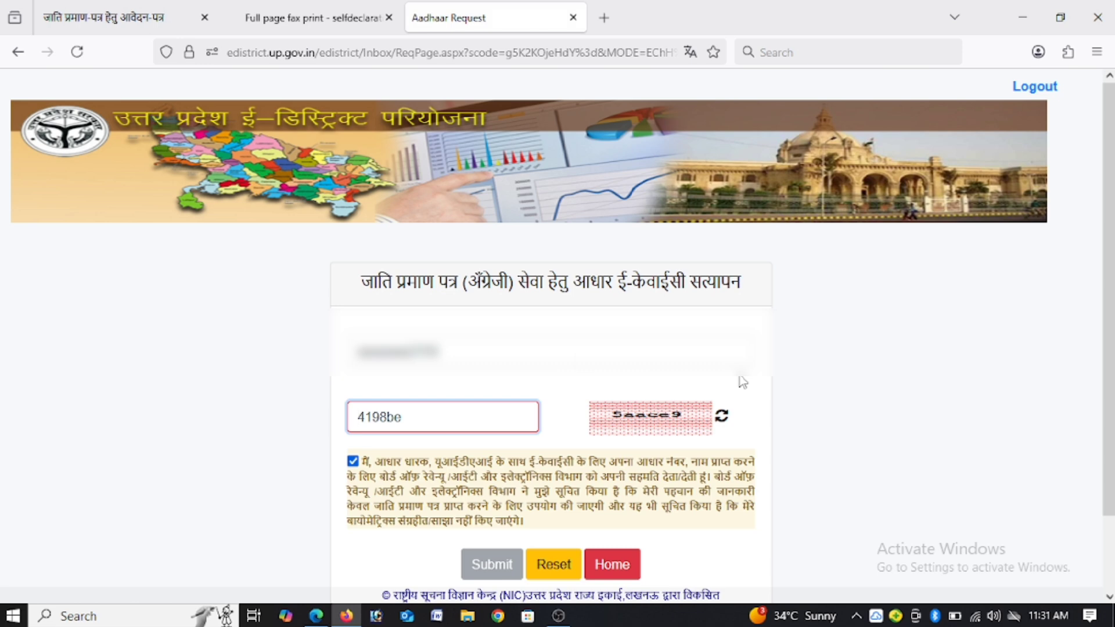
Step: Replace the rejected security code with the refreshed one and try to submit the Aadhaar verification again
{"action": "left_click_drag", "start_coordinate": [399, 417], "coordinate": [266, 429]}
{"action": "type", "text": "5ance9"}
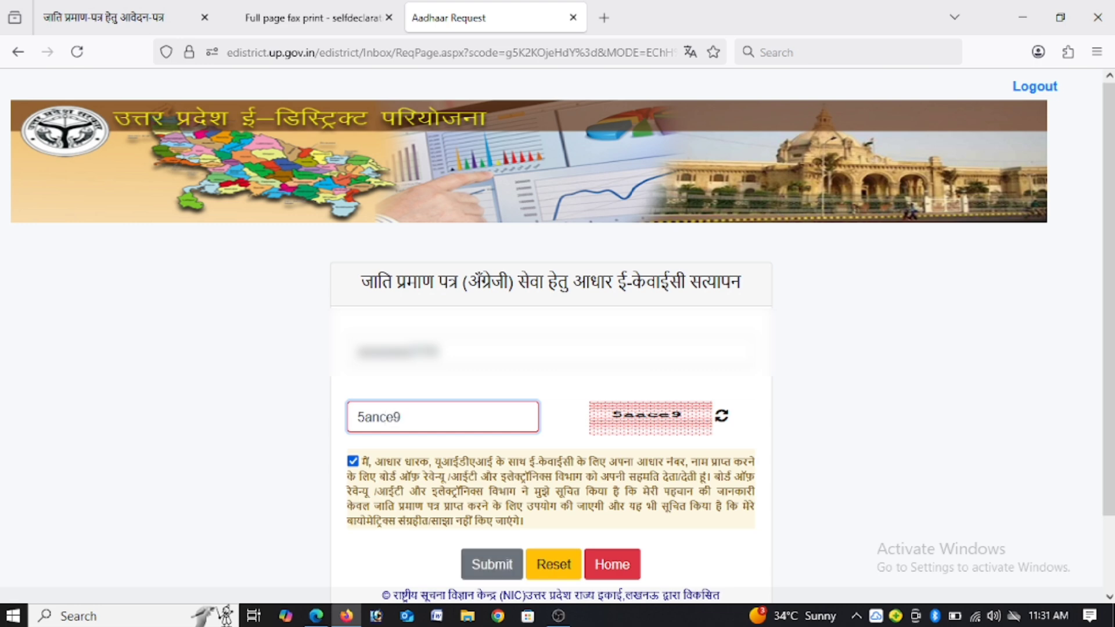
{"action": "left_click", "coordinate": [493, 563]}
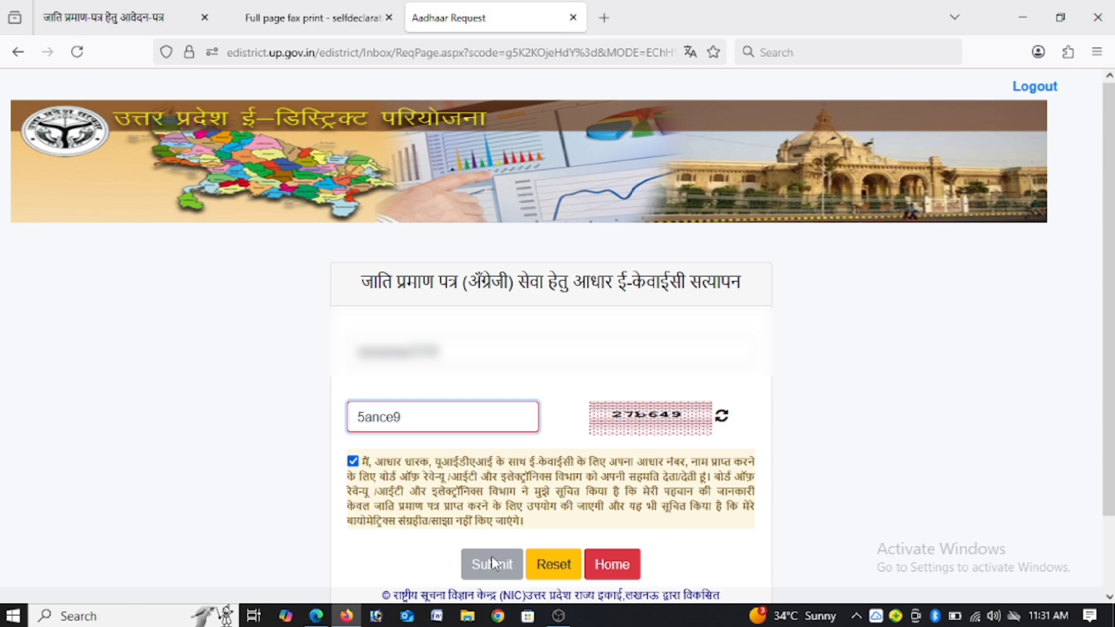
Step: Clear the security code field, enter the newly displayed code, and submit the e-KYC form to request the OTP
{"action": "double_click", "coordinate": [432, 413]}
{"action": "key", "text": "BackSpace"}
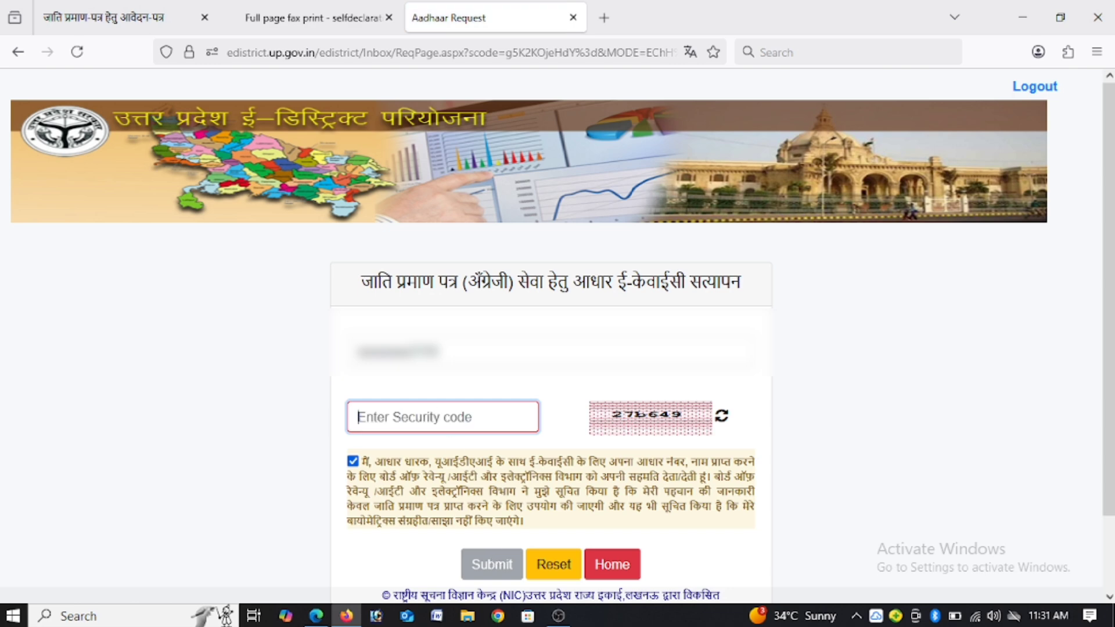
{"action": "type", "text": "27"}
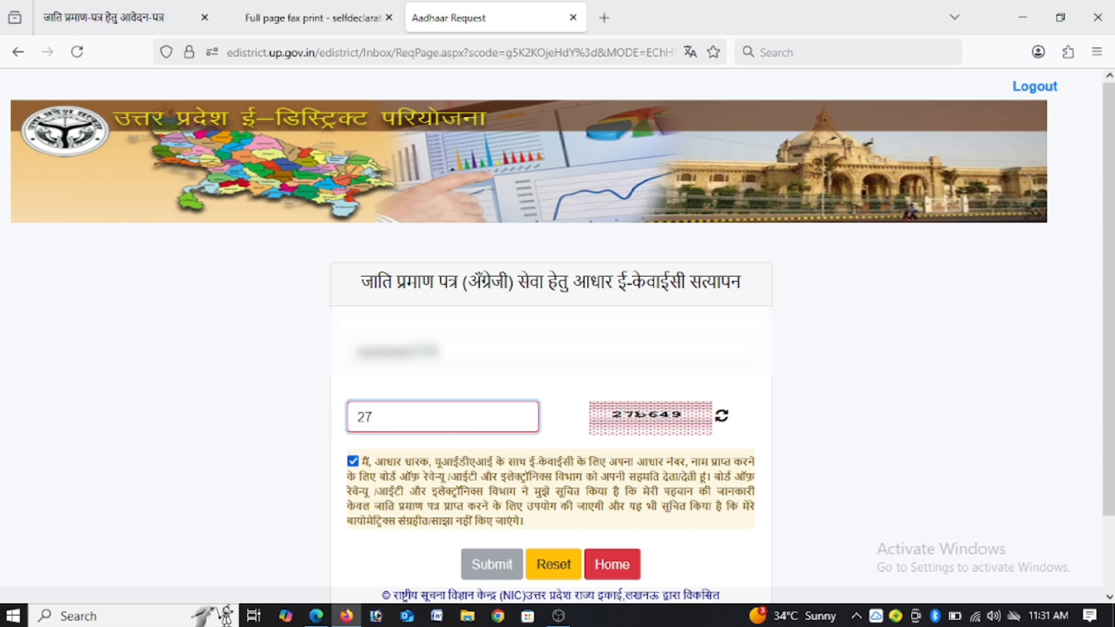
{"action": "type", "text": "b649"}
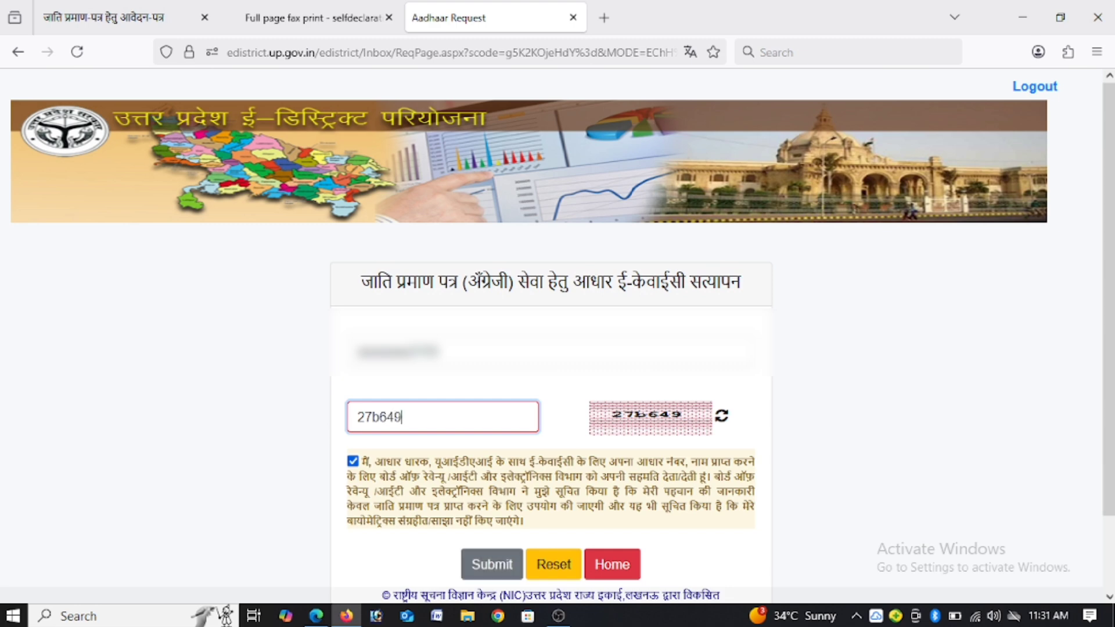
{"action": "left_click", "coordinate": [499, 568]}
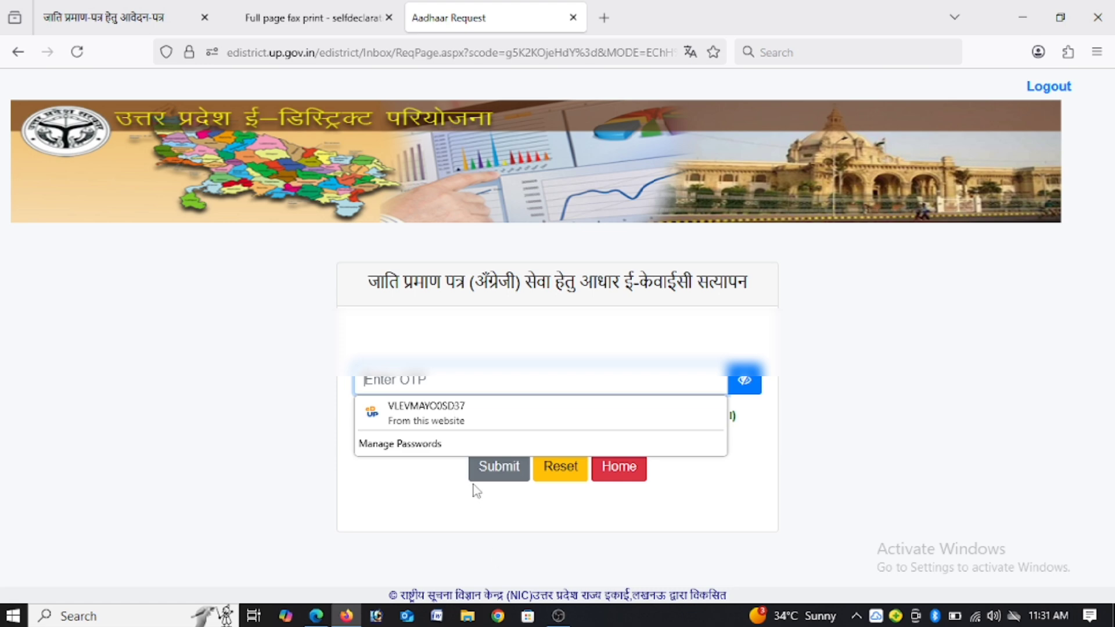
Step: Enter the OTP sent to the Aadhaar-registered mobile, submit it, and decline saving it as a password
{"action": "left_click", "coordinate": [434, 369]}
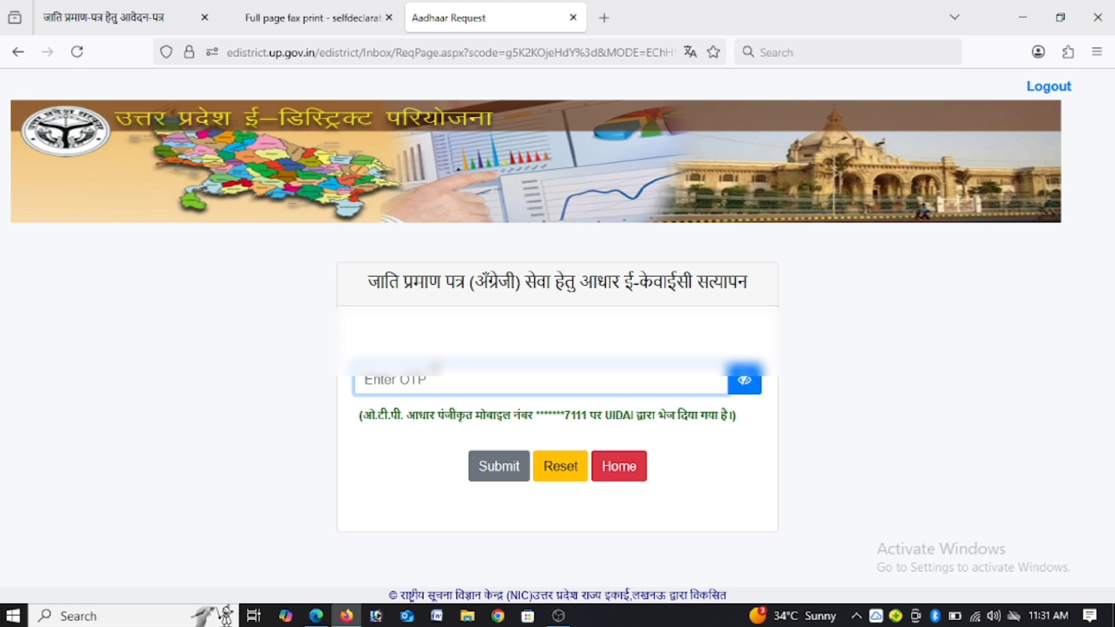
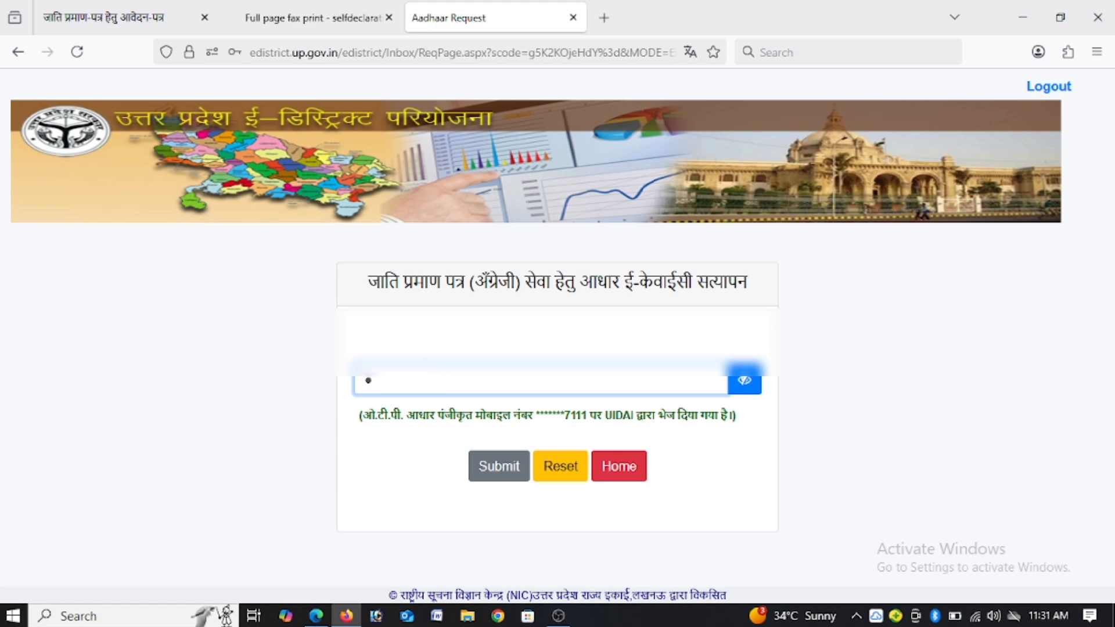
{"action": "double_click", "coordinate": [570, 417]}
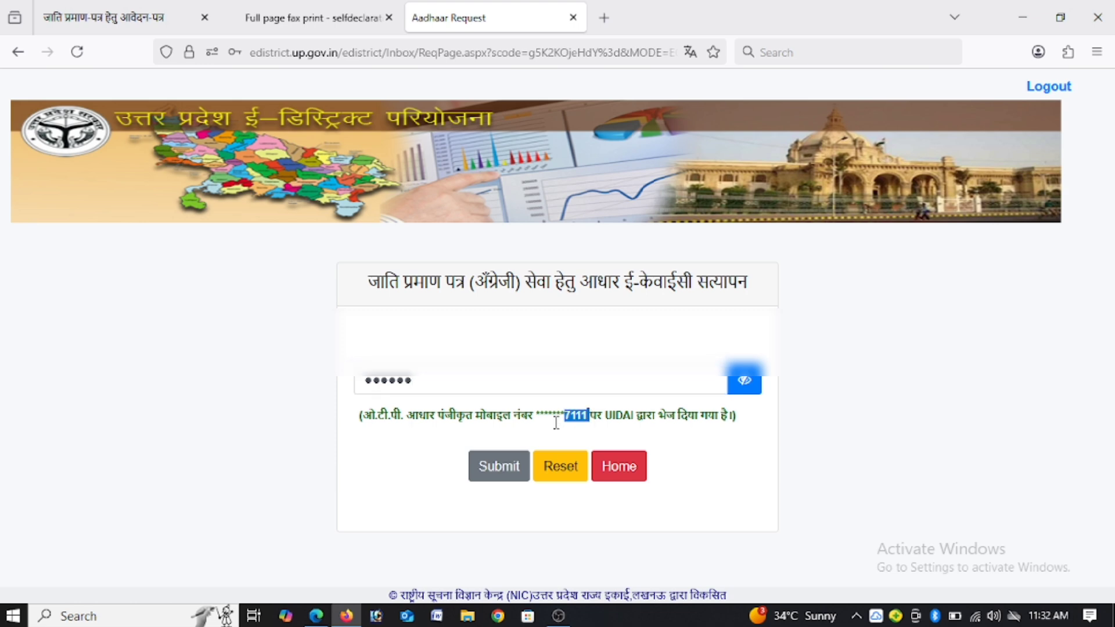
{"action": "left_click", "coordinate": [475, 473]}
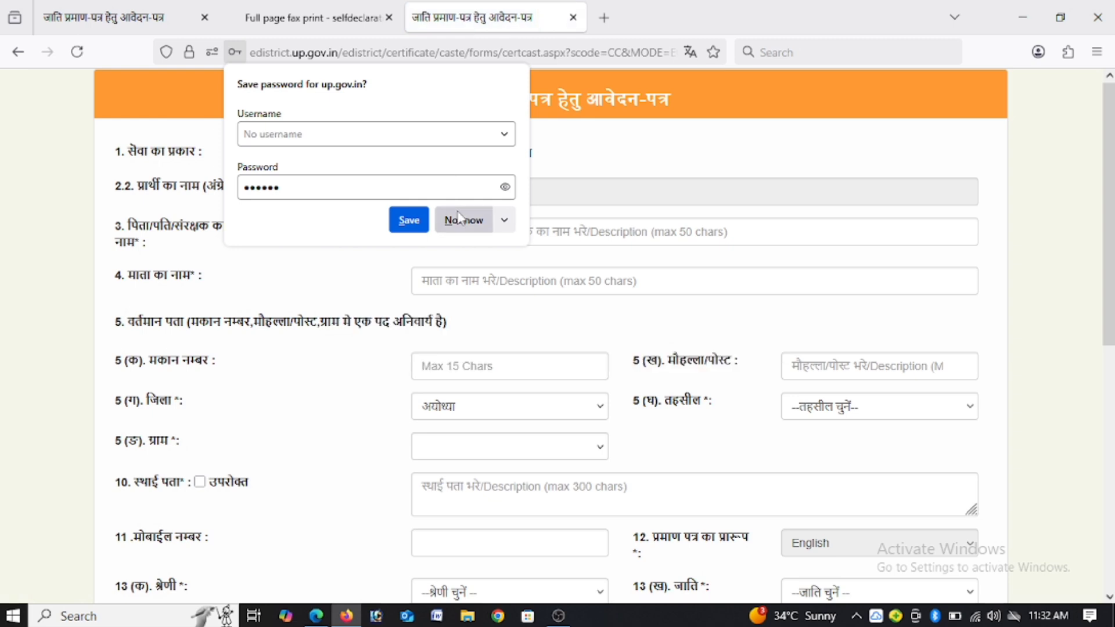
{"action": "left_click", "coordinate": [462, 220]}
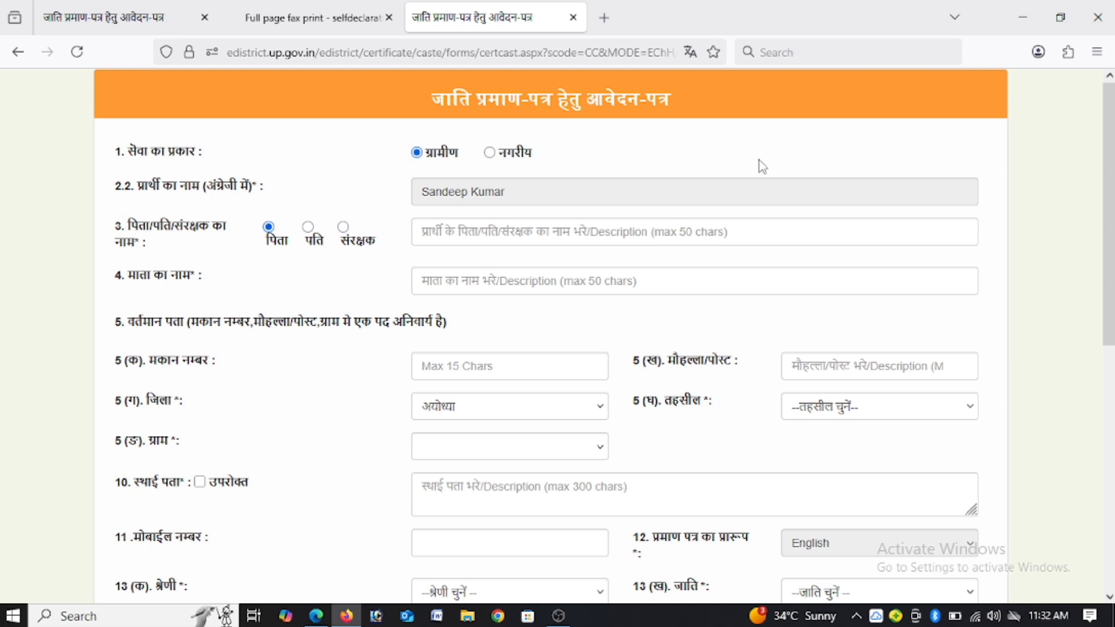
Step: Switch the service type to नगरीय and back to ग्रामीण, and the guardian relation to पति and back to पिता
{"action": "left_click", "coordinate": [489, 153]}
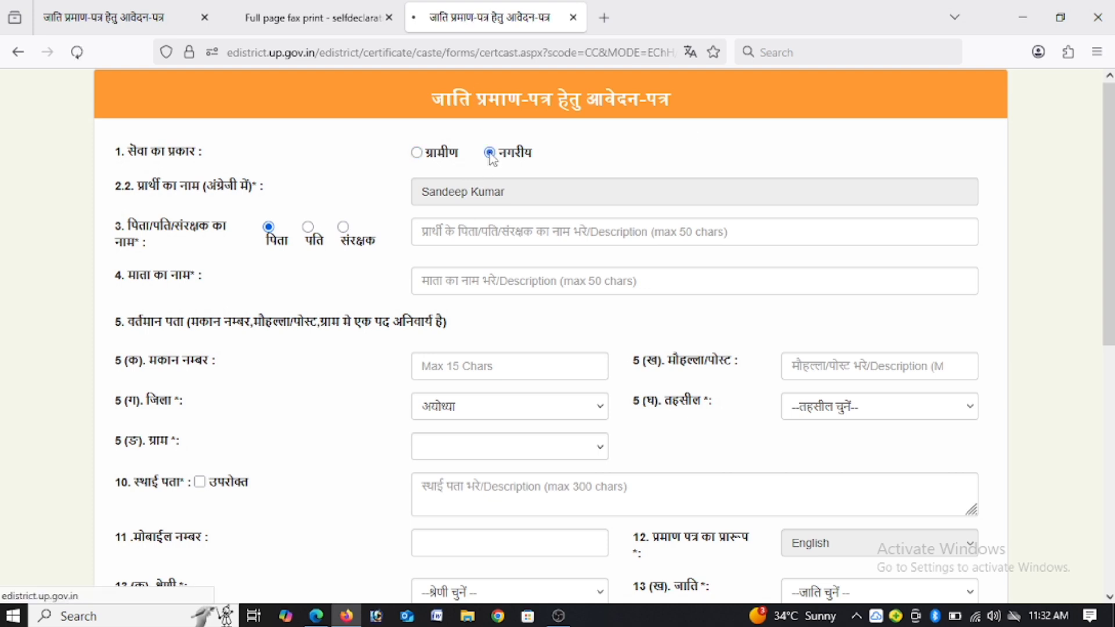
{"action": "left_click", "coordinate": [419, 155]}
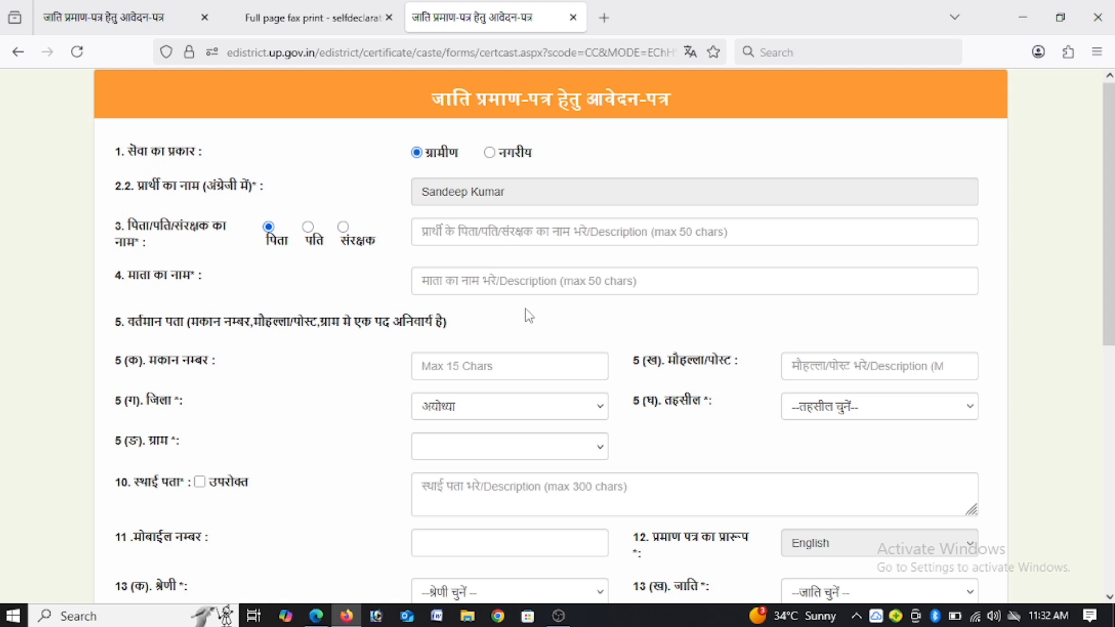
{"action": "left_click", "coordinate": [308, 227]}
{"action": "left_click", "coordinate": [268, 228]}
Step: Fill in the applicant's father's name and mother's name using the matching saved suggestions
{"action": "left_click", "coordinate": [605, 239]}
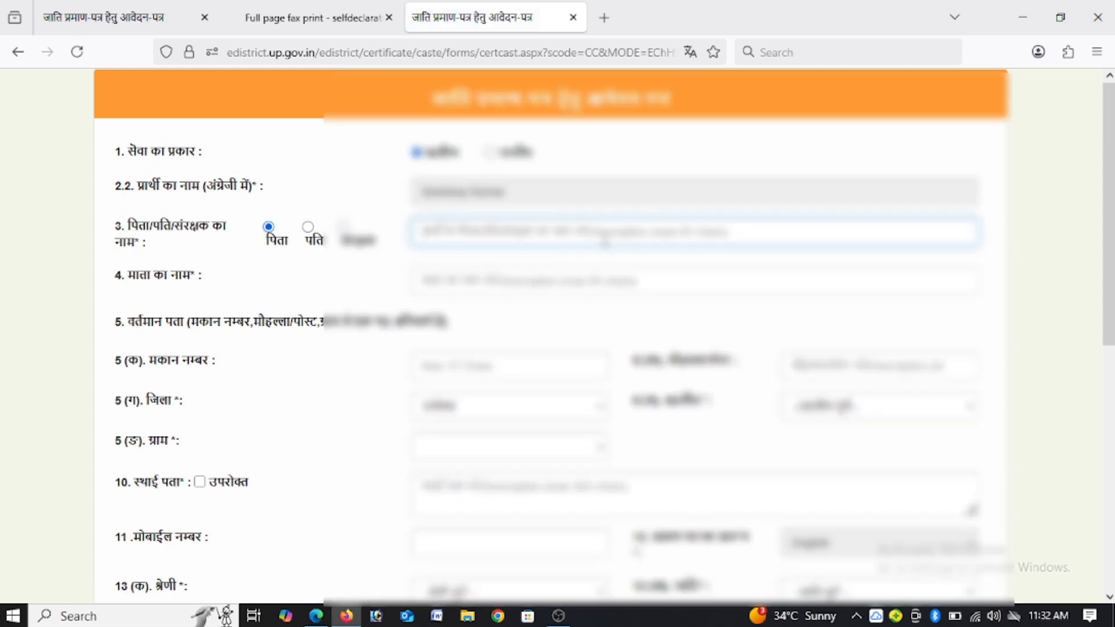
{"action": "type", "text": "RAMA"}
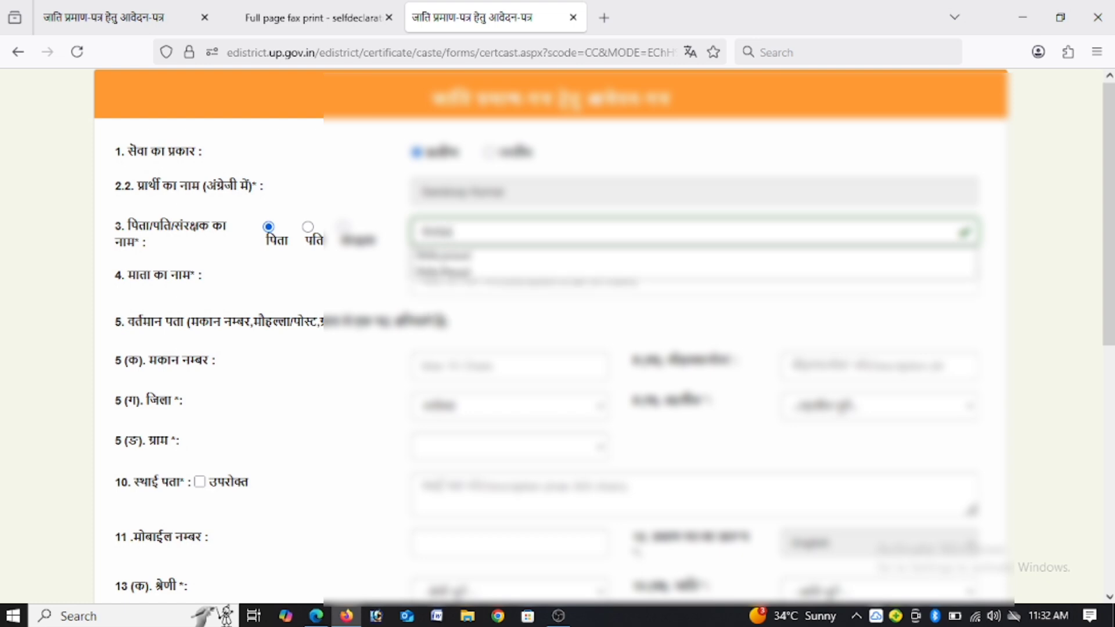
{"action": "left_click", "coordinate": [550, 256]}
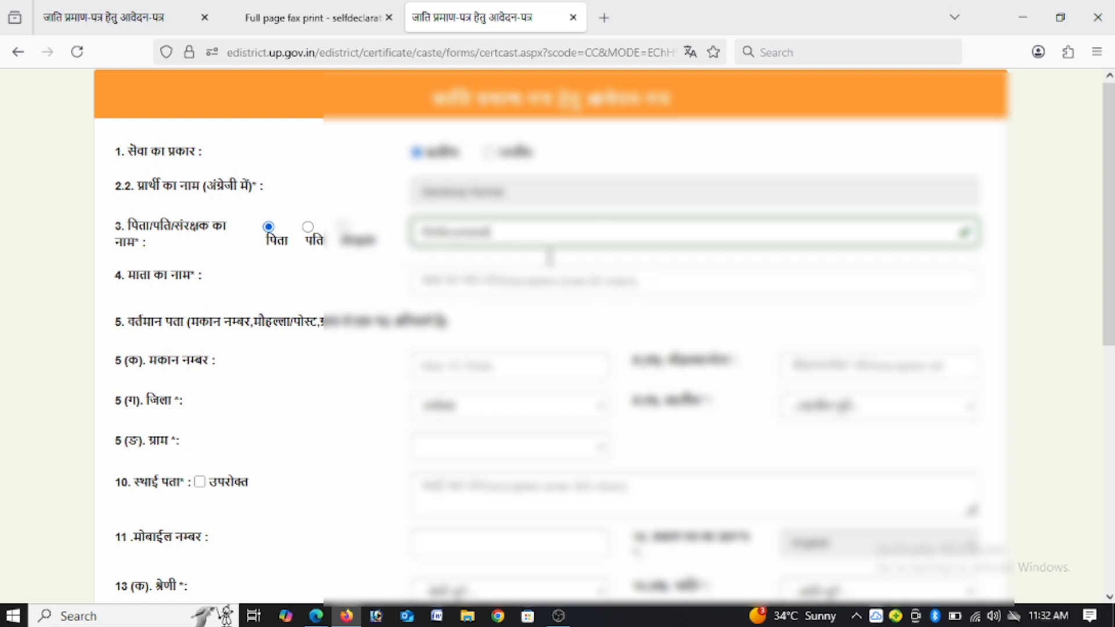
{"action": "left_click", "coordinate": [504, 271]}
{"action": "type", "text": "sarita"}
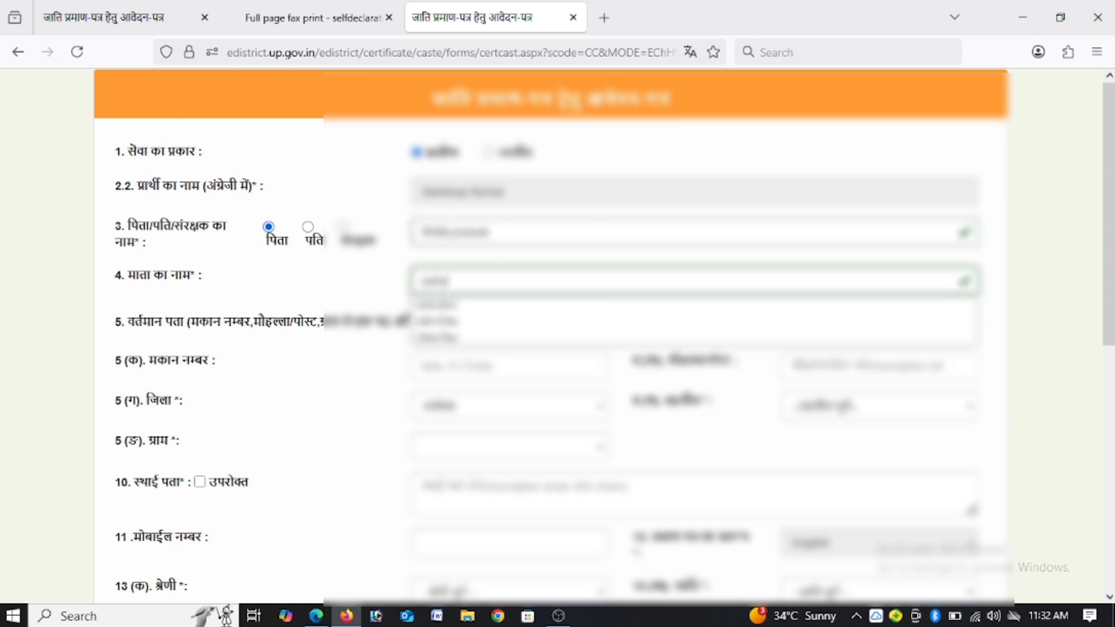
{"action": "left_click", "coordinate": [451, 304]}
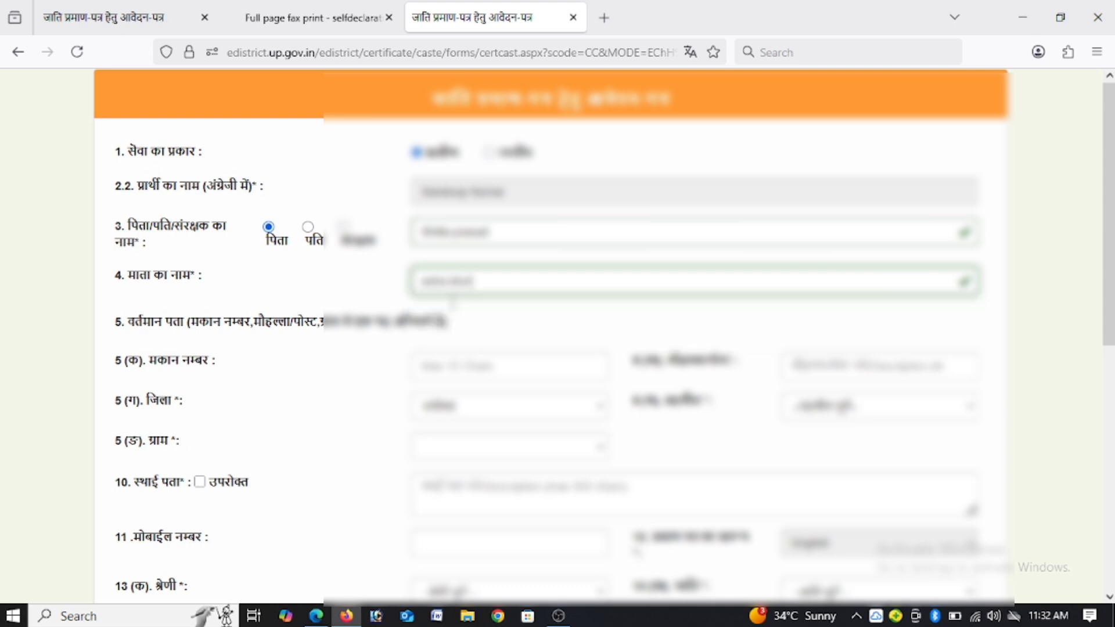
Step: Fill in the current address with the applicant's house number and mohalla/post, and select the applicant's tehsil
{"action": "left_click", "coordinate": [445, 360]}
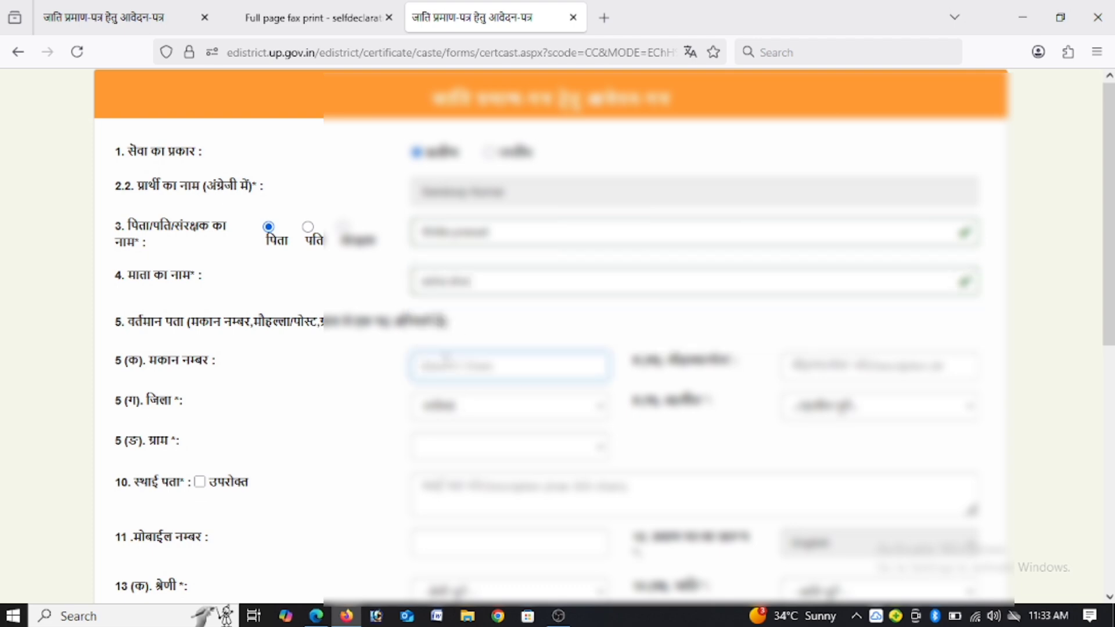
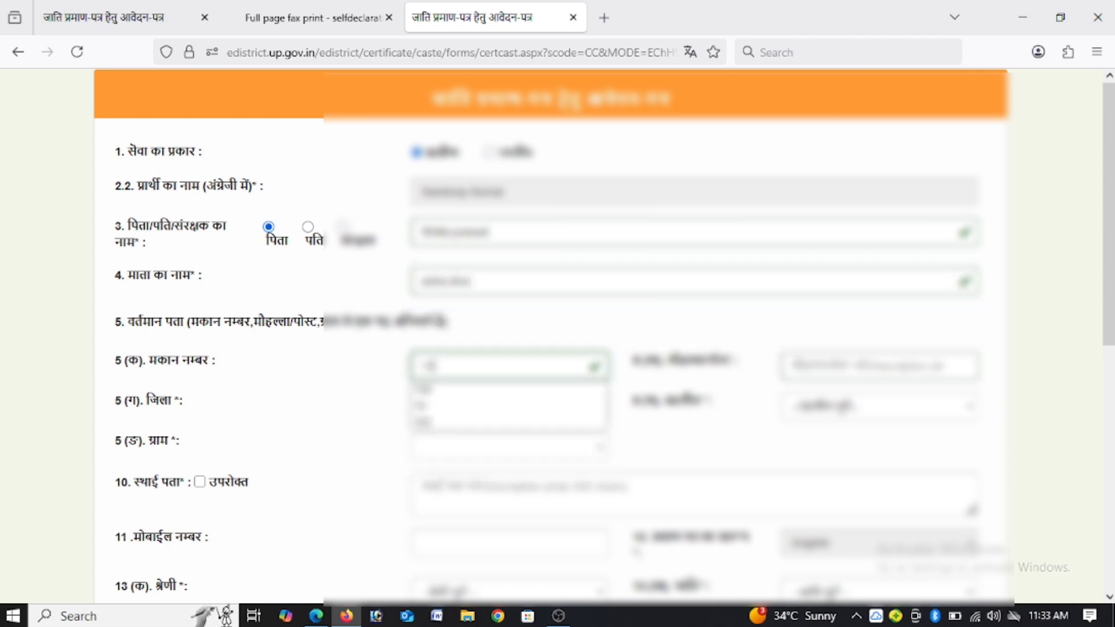
{"action": "left_click", "coordinate": [836, 369]}
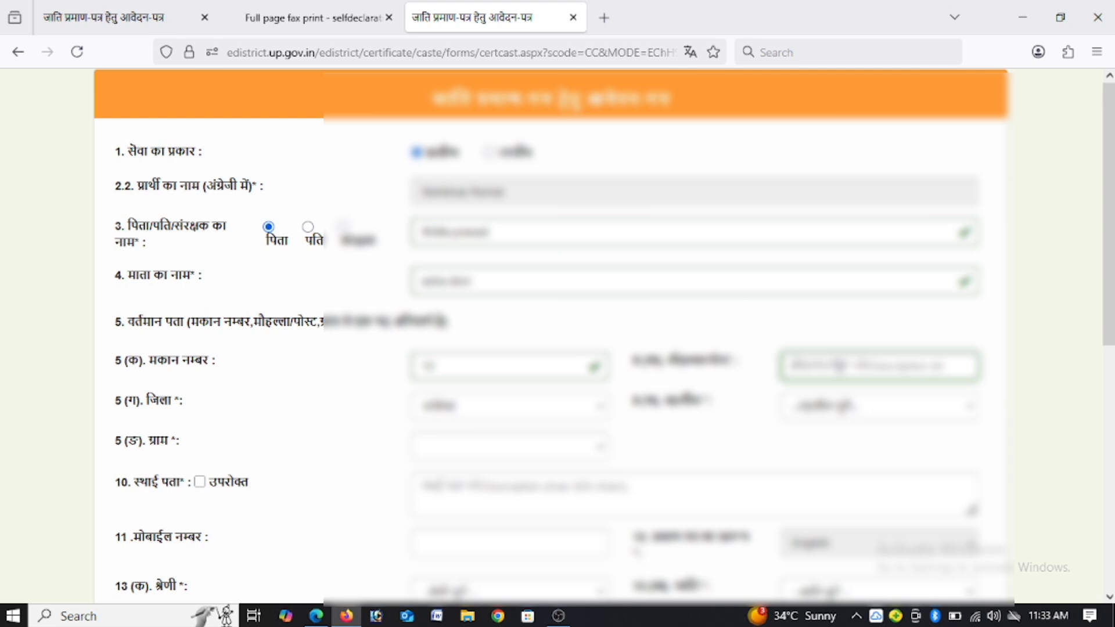
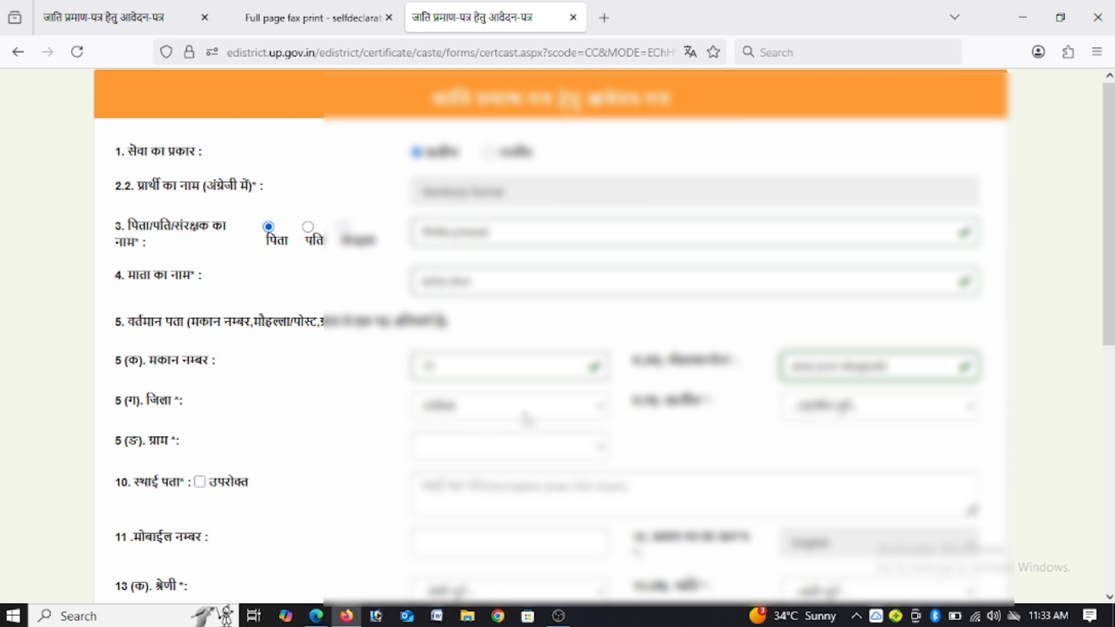
{"action": "left_click", "coordinate": [882, 416]}
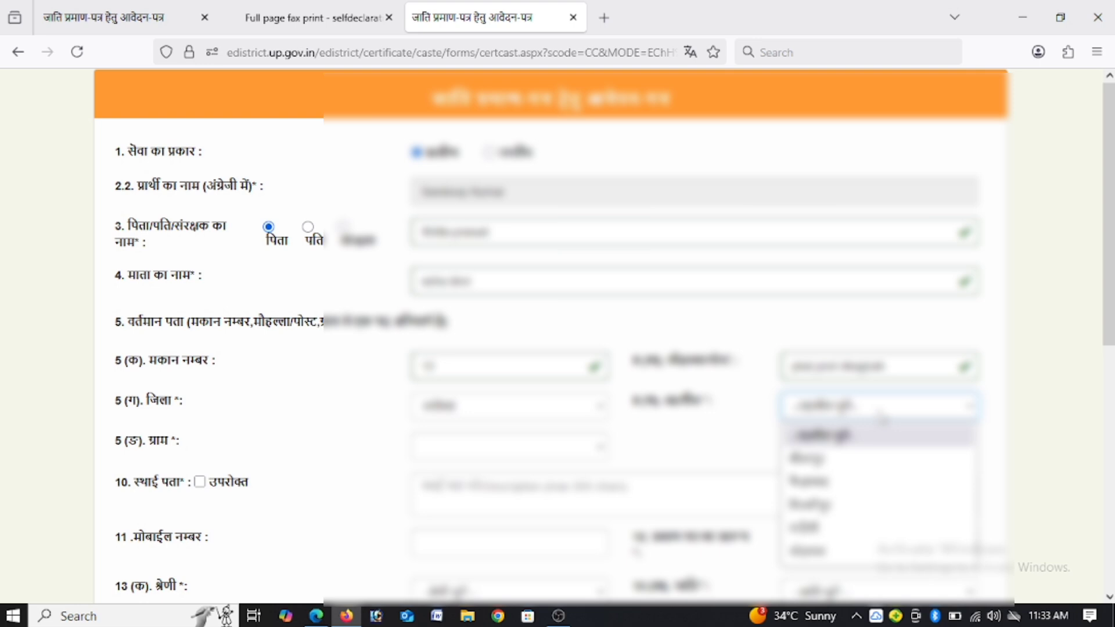
{"action": "left_click", "coordinate": [845, 481]}
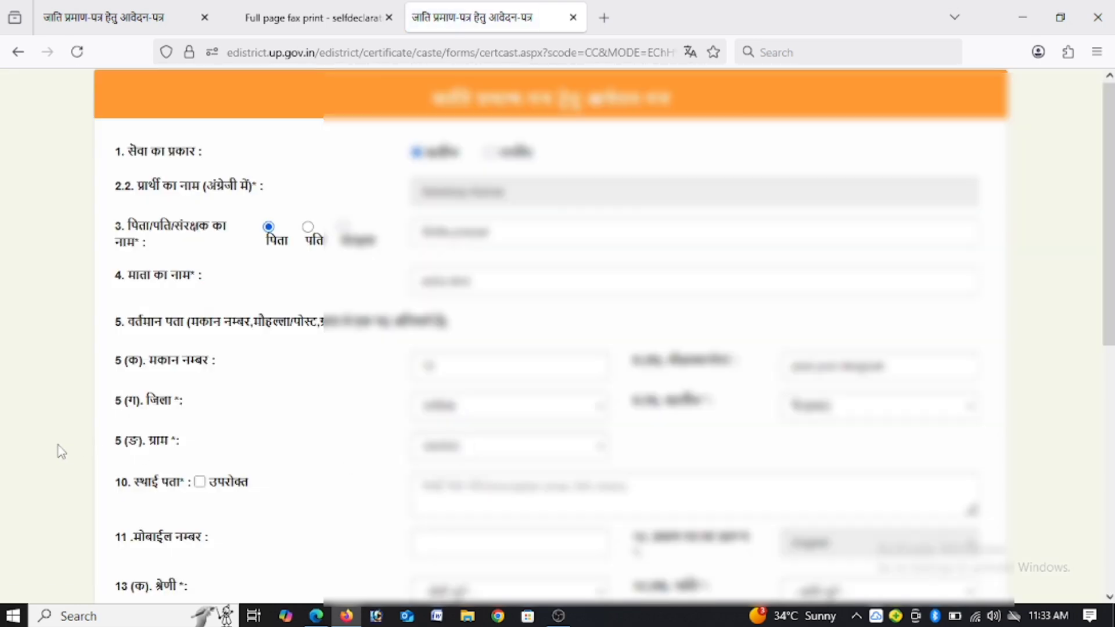
Step: Select the applicant's village under ग्राम and mark the permanent address (स्थाई पता) as the same as above (उपरोक्त)
{"action": "left_click_drag", "start_coordinate": [104, 446], "coordinate": [408, 487]}
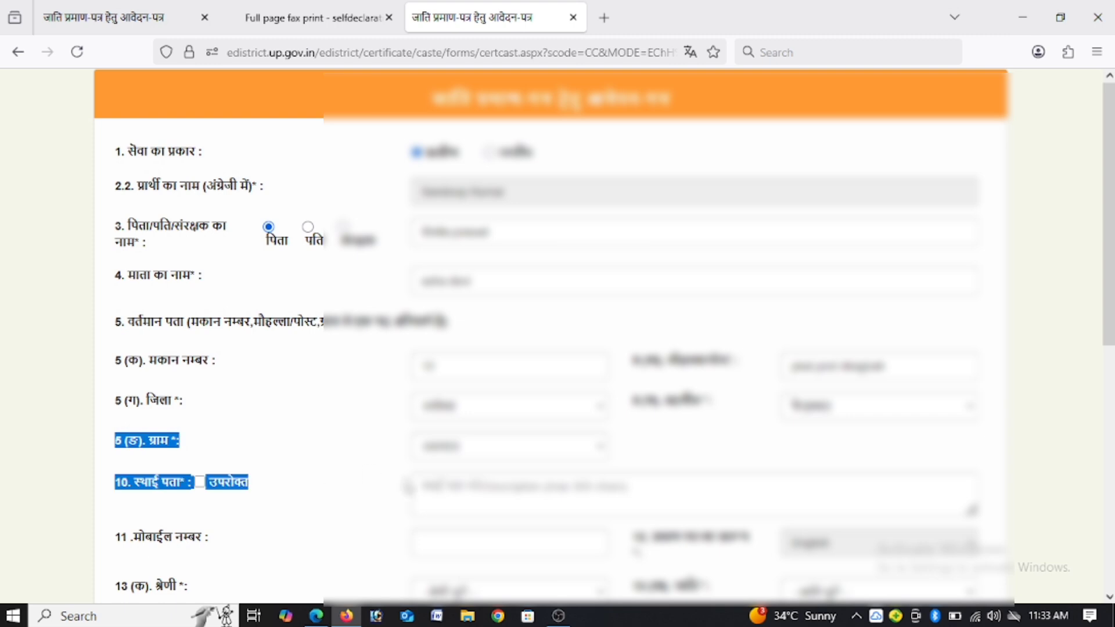
{"action": "left_click", "coordinate": [419, 468]}
{"action": "left_click", "coordinate": [521, 452]}
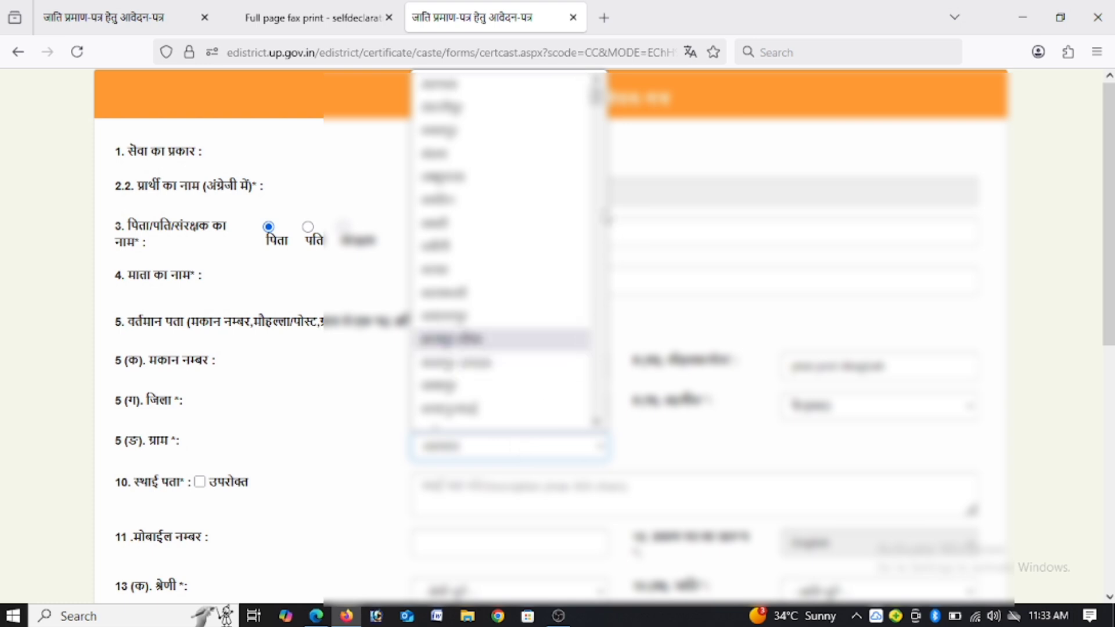
{"action": "left_click_drag", "start_coordinate": [597, 101], "coordinate": [607, 423]}
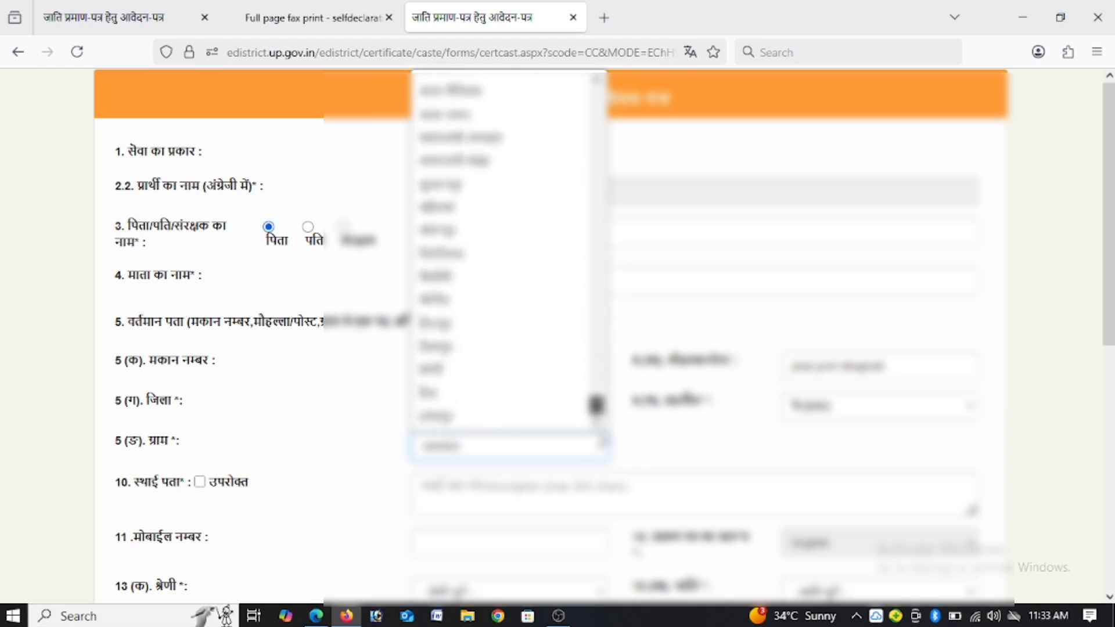
{"action": "left_click", "coordinate": [501, 427]}
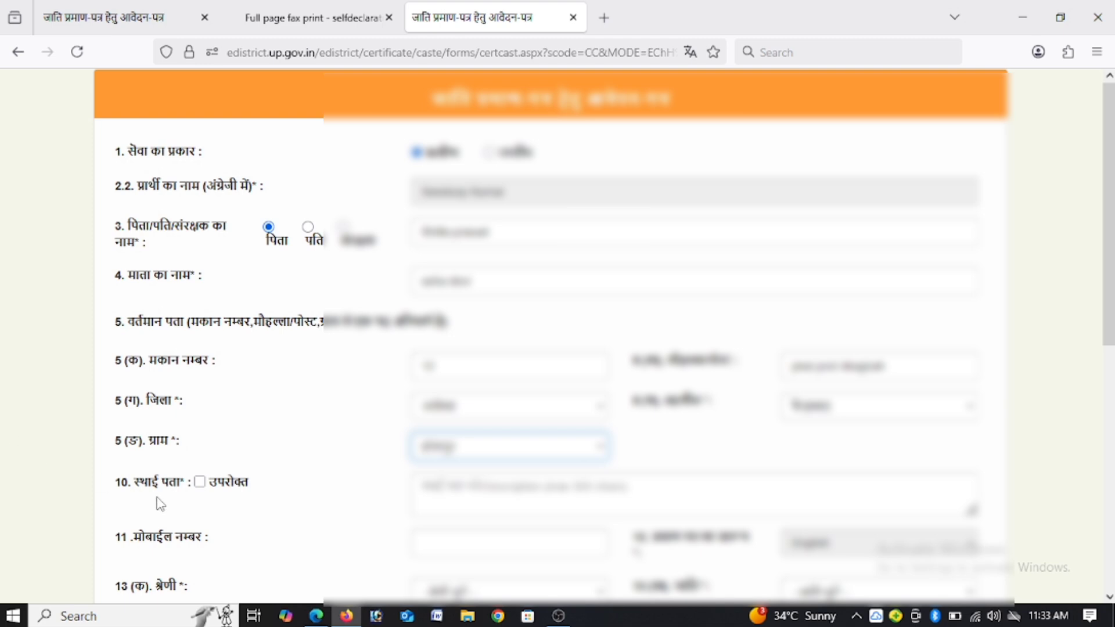
{"action": "left_click", "coordinate": [199, 482]}
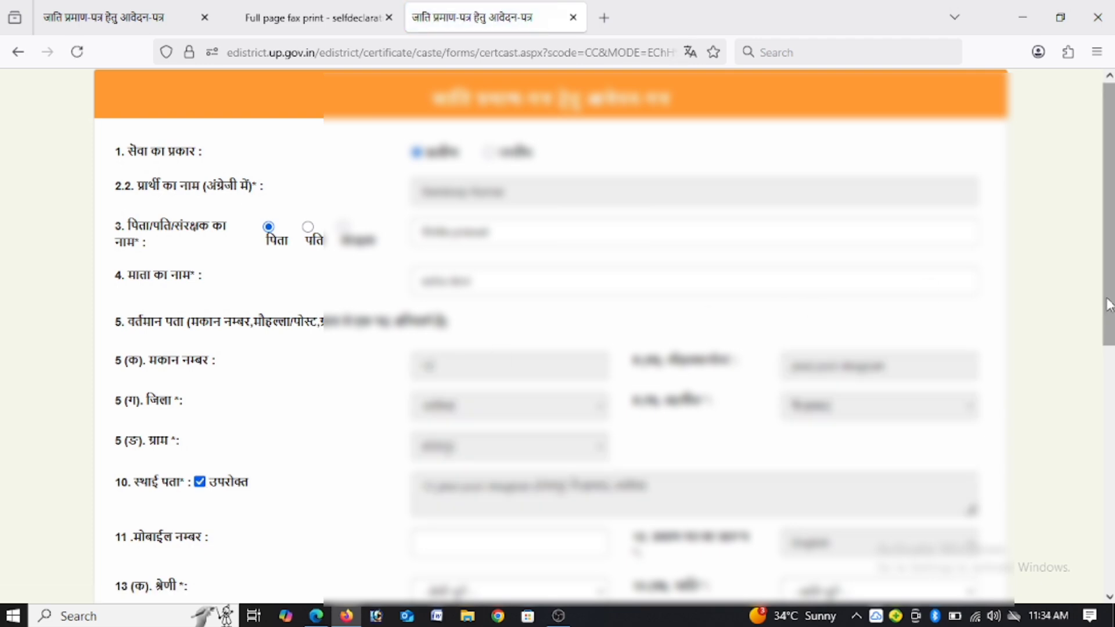
Step: Fill in the applicant's mobile number using the matching saved suggestion
{"action": "scroll", "coordinate": [999, 401], "scroll_direction": "down", "scroll_amount": 3}
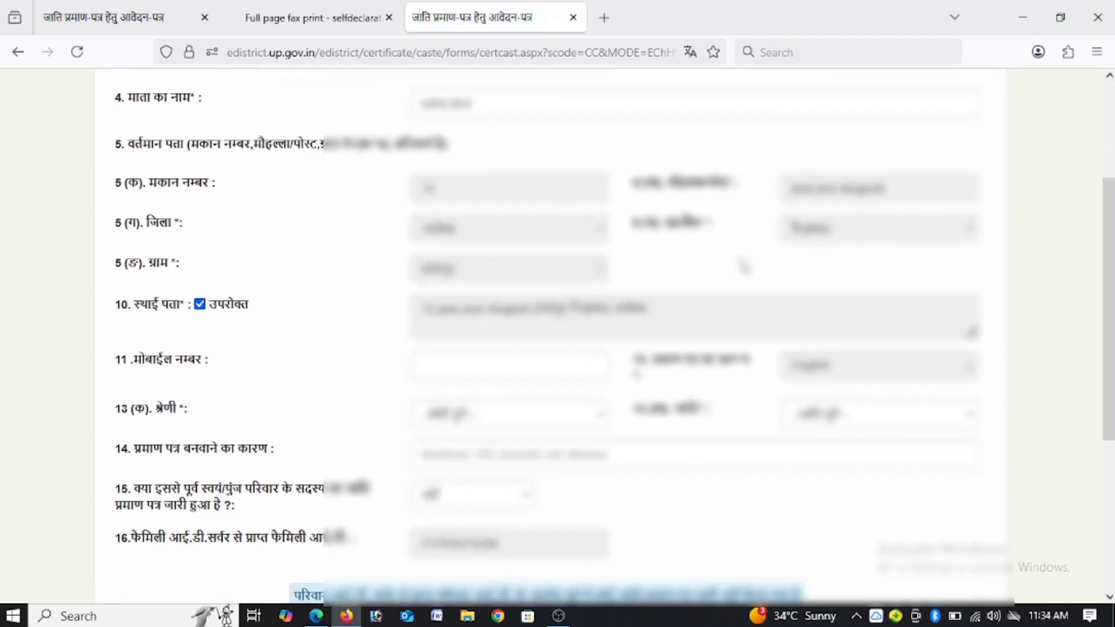
{"action": "left_click", "coordinate": [485, 376]}
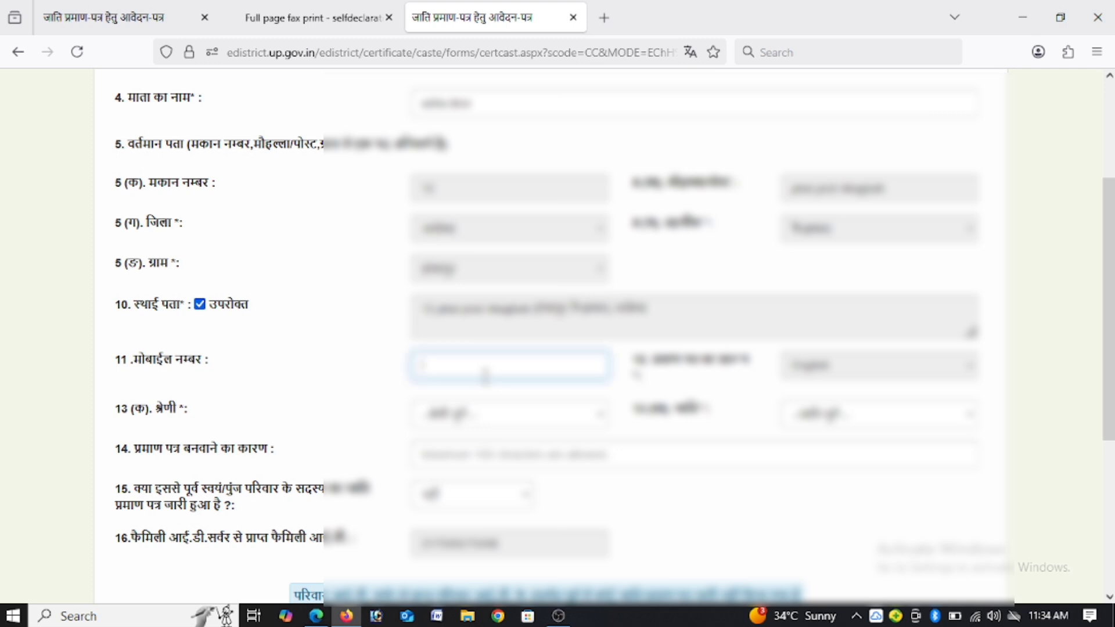
{"action": "type", "text": "98"}
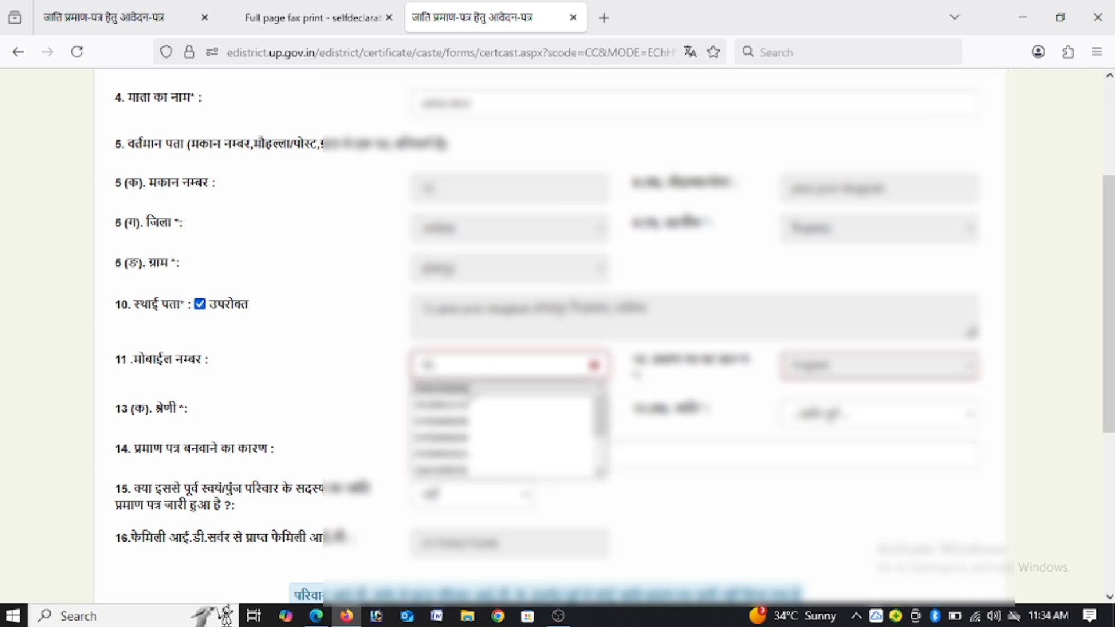
{"action": "key", "text": "Down"}
{"action": "key", "text": "Return"}
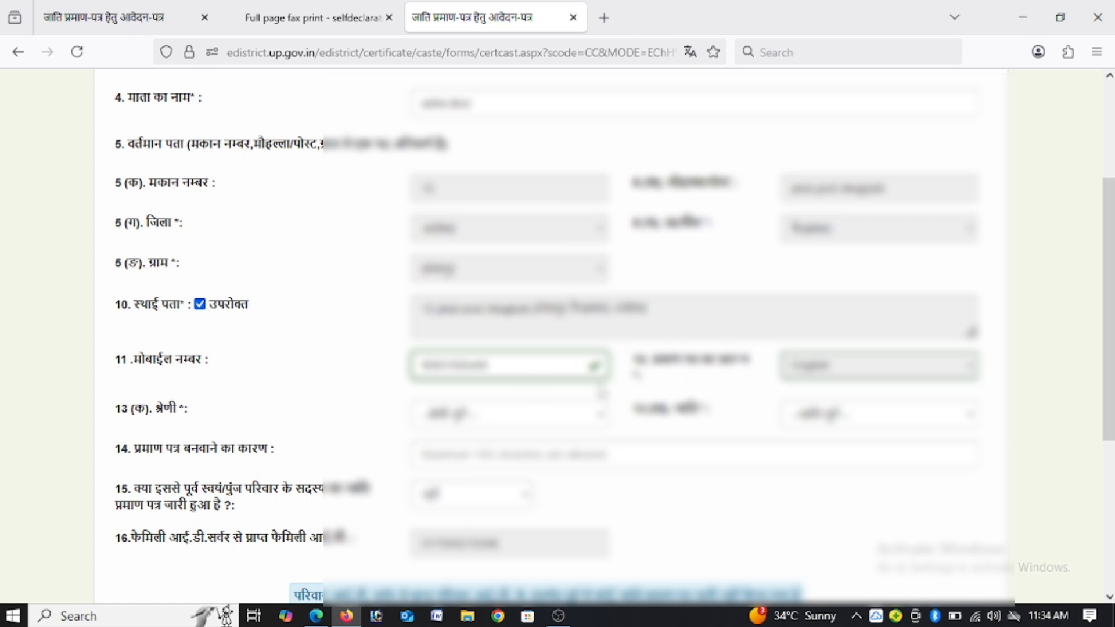
{"action": "left_click", "coordinate": [814, 368]}
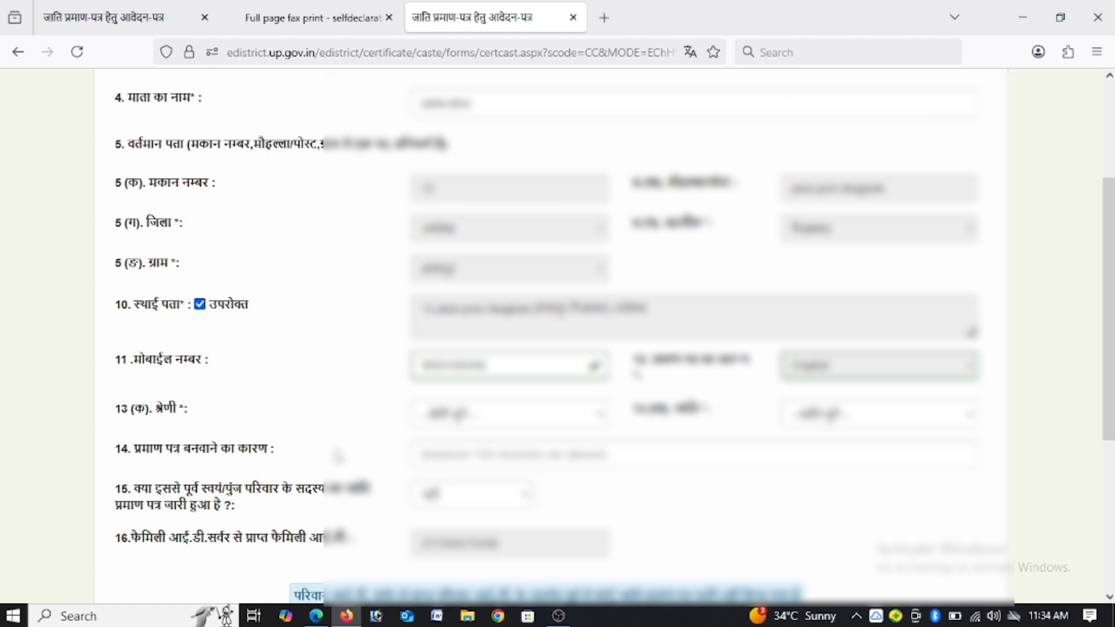
Step: Set the category (श्रेणी) to backward class and select the applicant's caste
{"action": "left_click", "coordinate": [489, 427]}
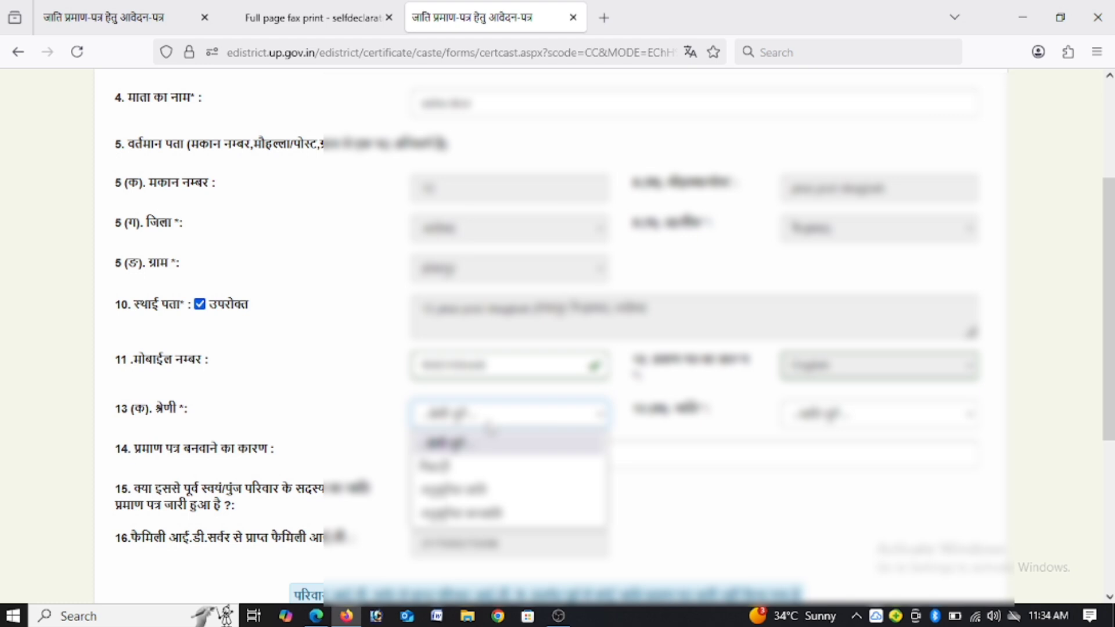
{"action": "left_click", "coordinate": [462, 466]}
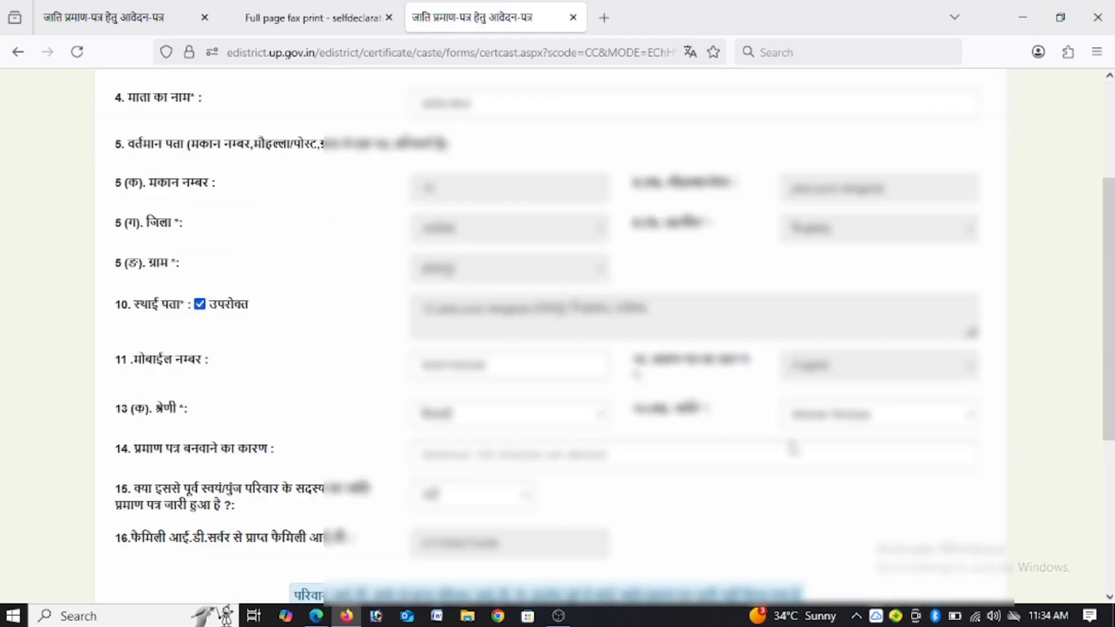
{"action": "left_click", "coordinate": [858, 422]}
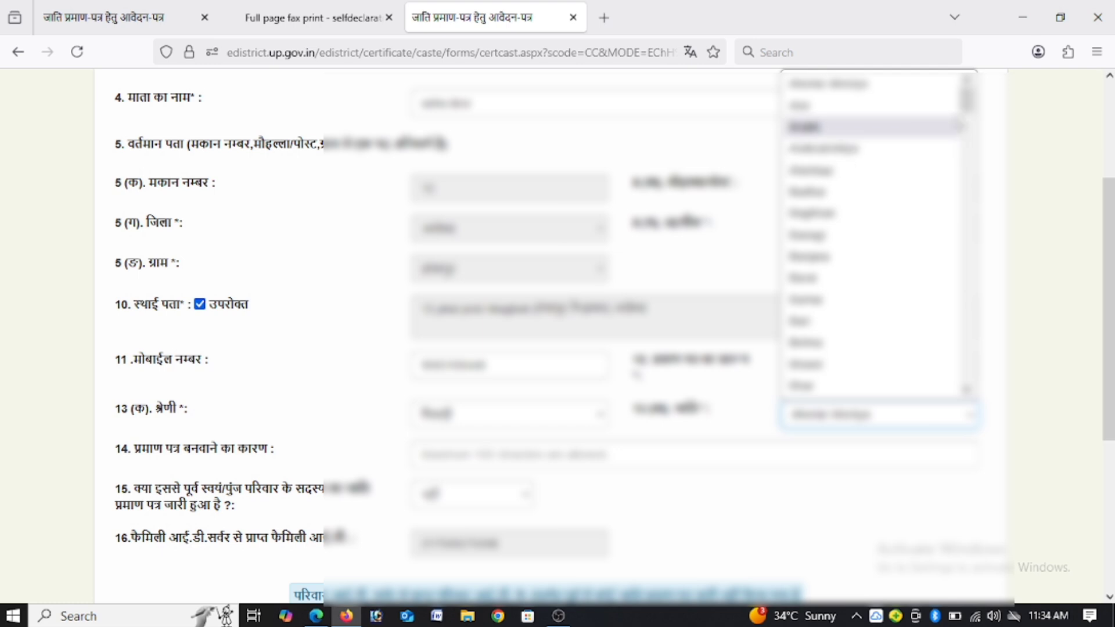
{"action": "scroll", "coordinate": [871, 232], "scroll_direction": "down", "scroll_amount": 10}
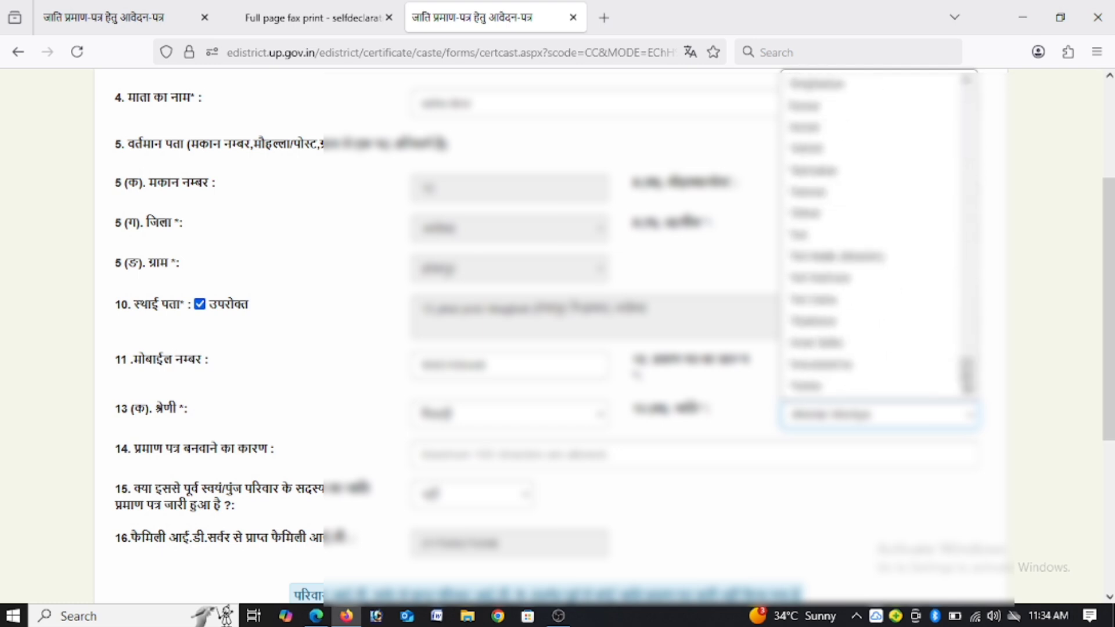
{"action": "left_click", "coordinate": [851, 387]}
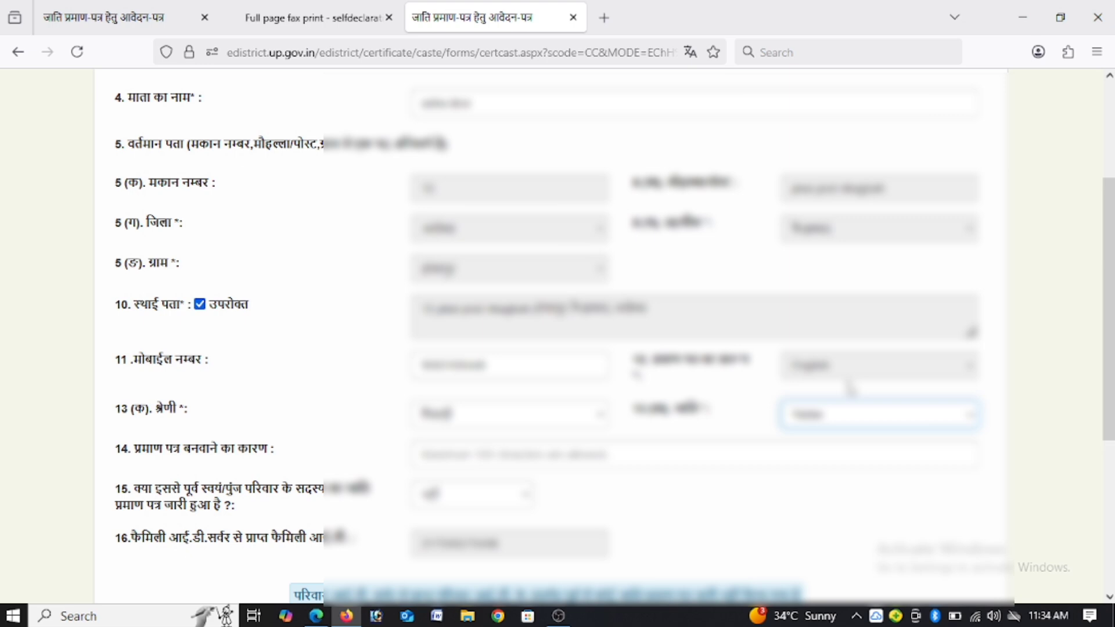
Step: Enter applying for a government job as the reason for obtaining the certificate
{"action": "left_click", "coordinate": [493, 457]}
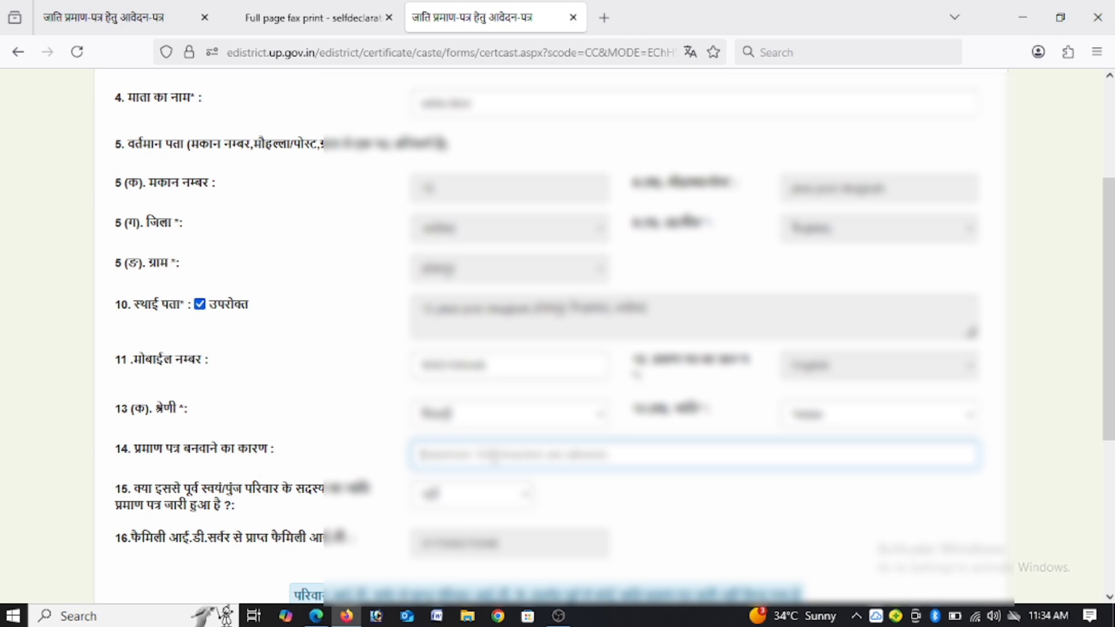
{"action": "type", "text": "gov"}
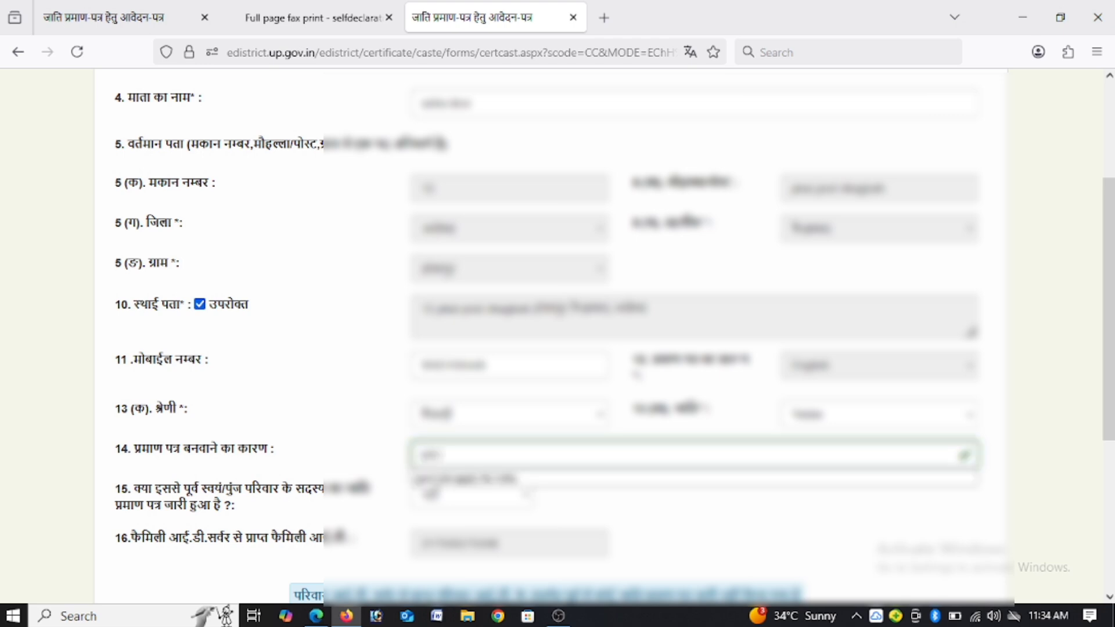
{"action": "type", "text": " jobapplay"}
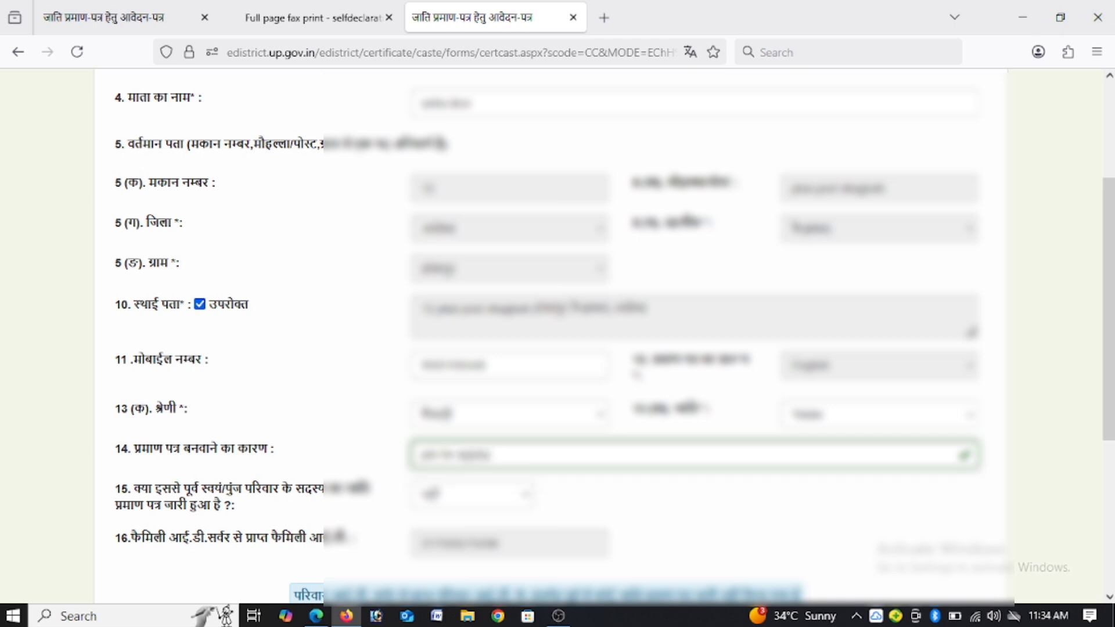
{"action": "type", "text": " govt job"}
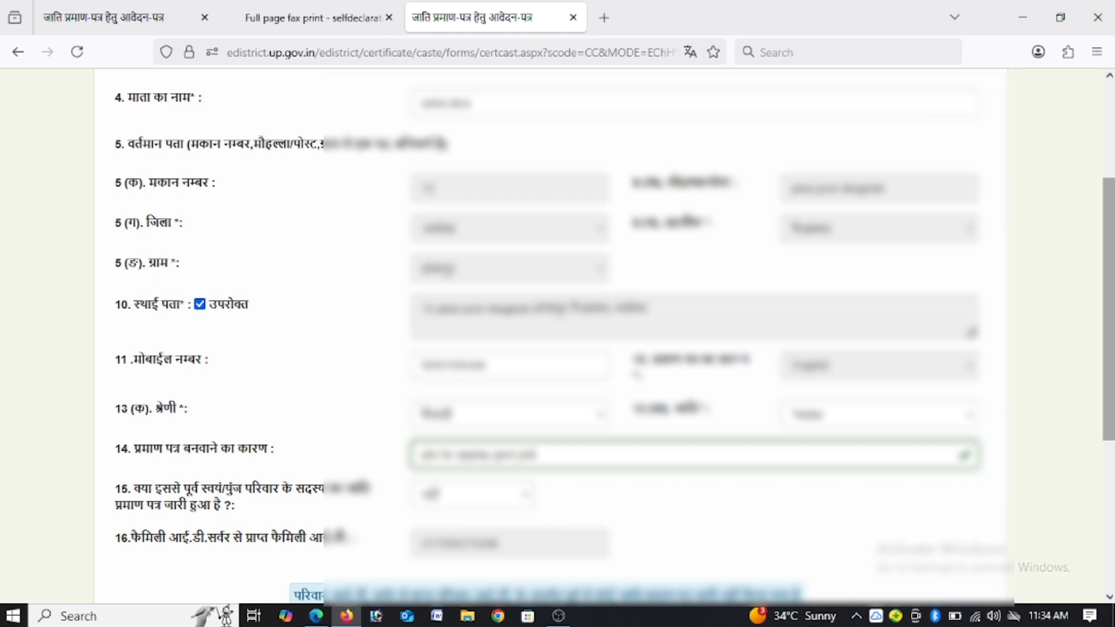
Step: Choose the photo (फोटो) attachment title and attach the photo available in the applicant's Aadhaar
{"action": "left_click_drag", "start_coordinate": [1106, 258], "coordinate": [1105, 392]}
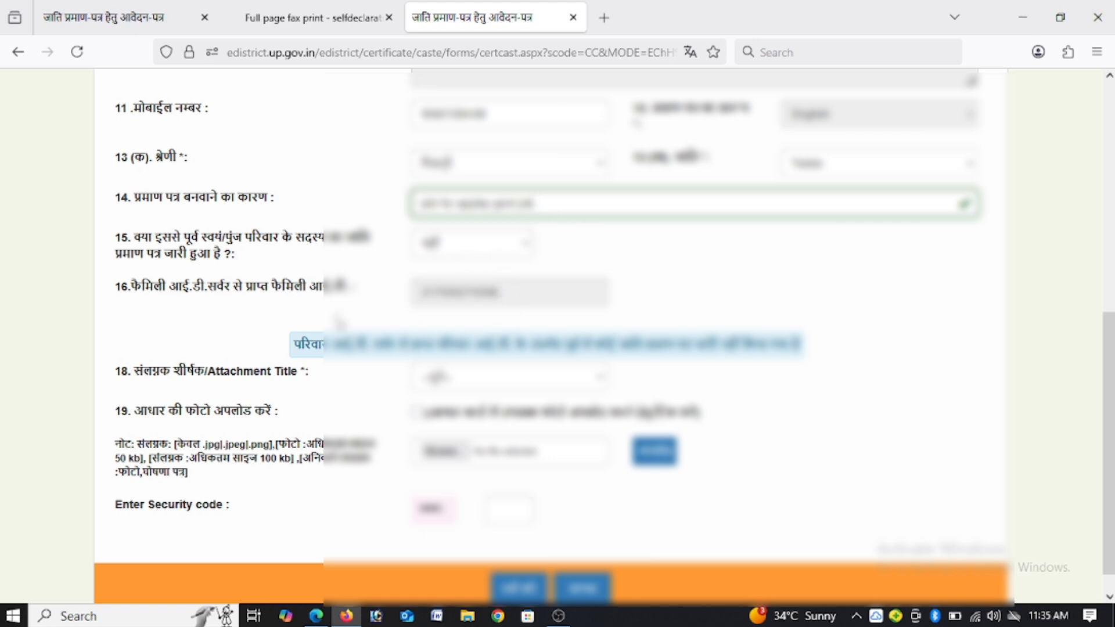
{"action": "double_click", "coordinate": [496, 299]}
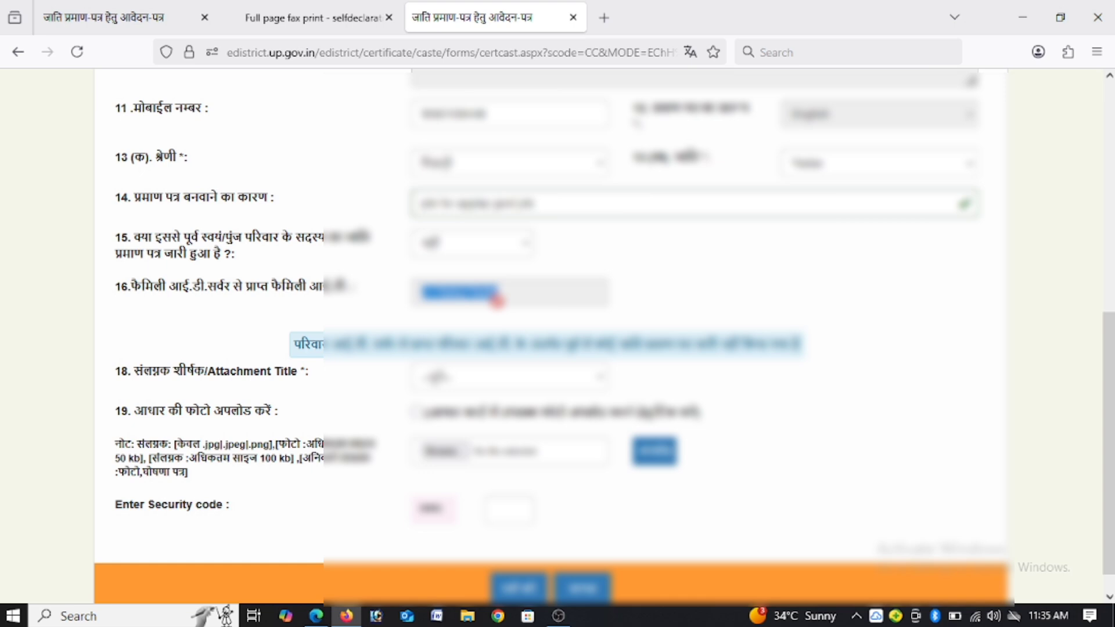
{"action": "left_click", "coordinate": [384, 307]}
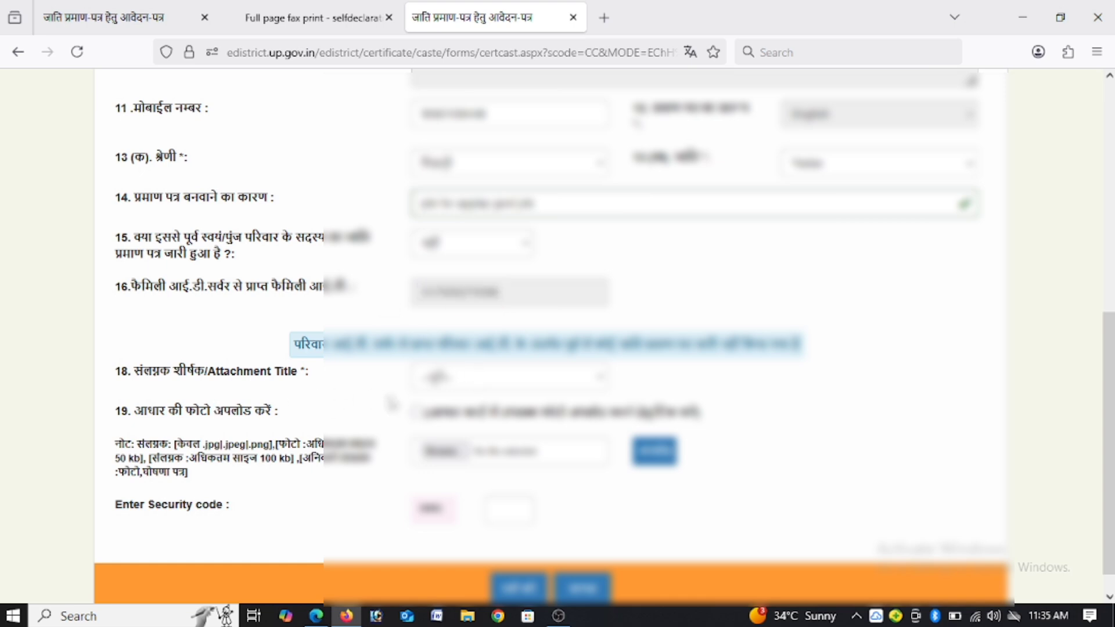
{"action": "left_click", "coordinate": [472, 382]}
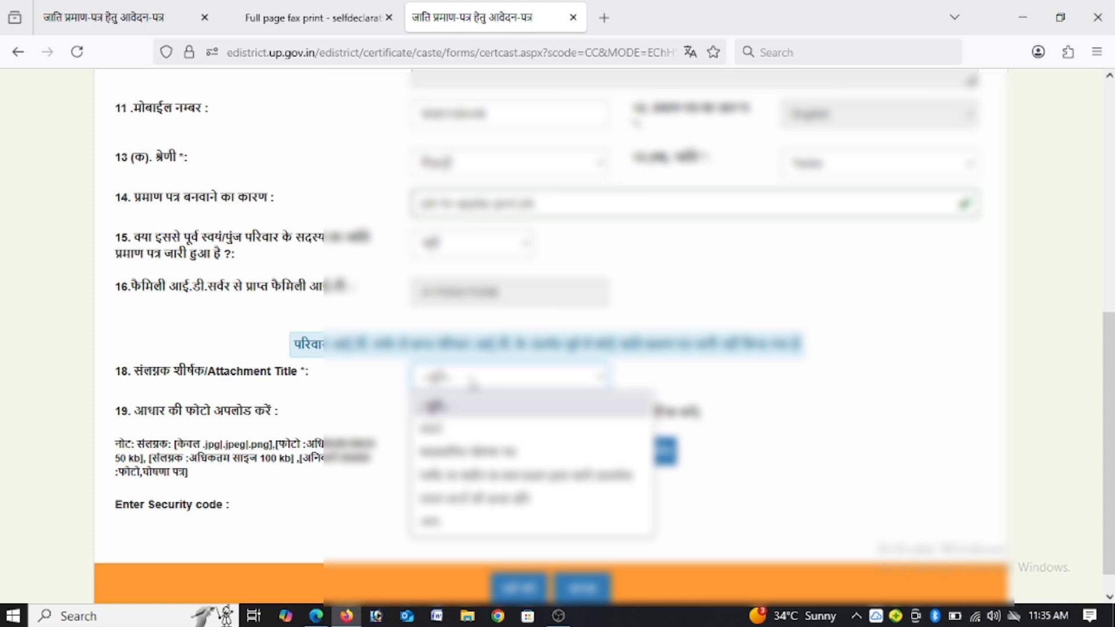
{"action": "left_click", "coordinate": [467, 429]}
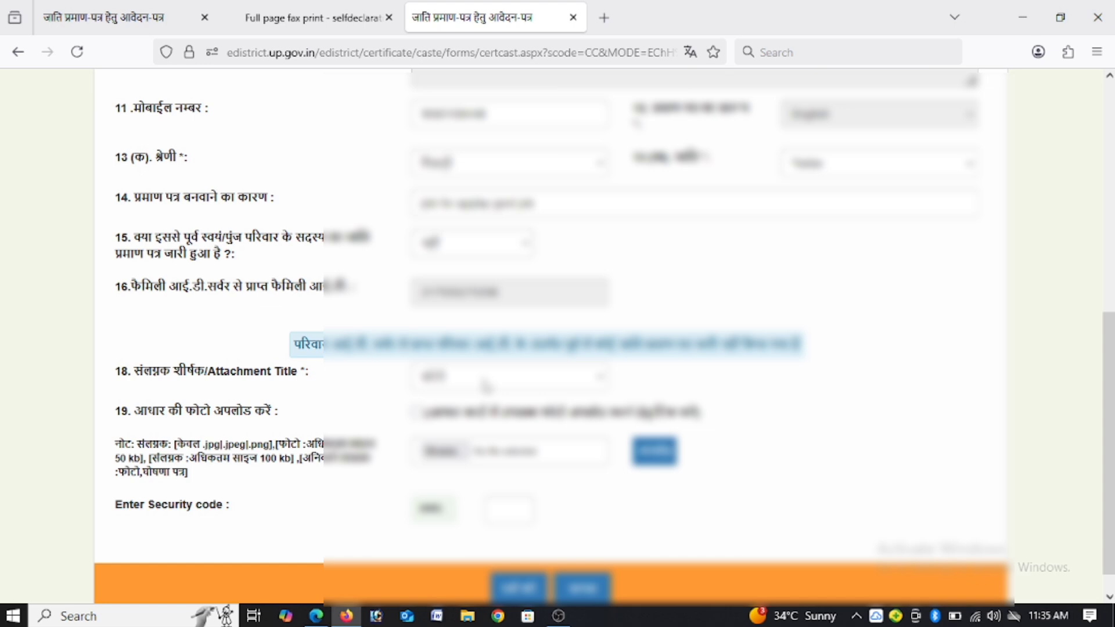
{"action": "left_click", "coordinate": [416, 413]}
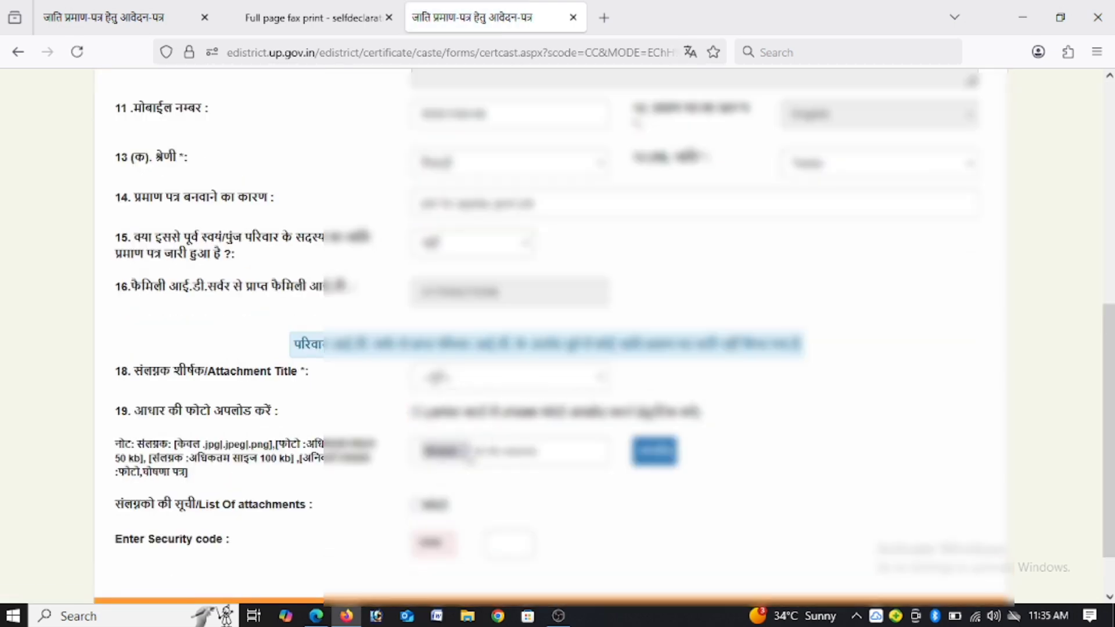
Step: Choose the self-declaration (घोषणा पत्र) attachment title and upload its image file from the Desktop folder
{"action": "left_click", "coordinate": [464, 383]}
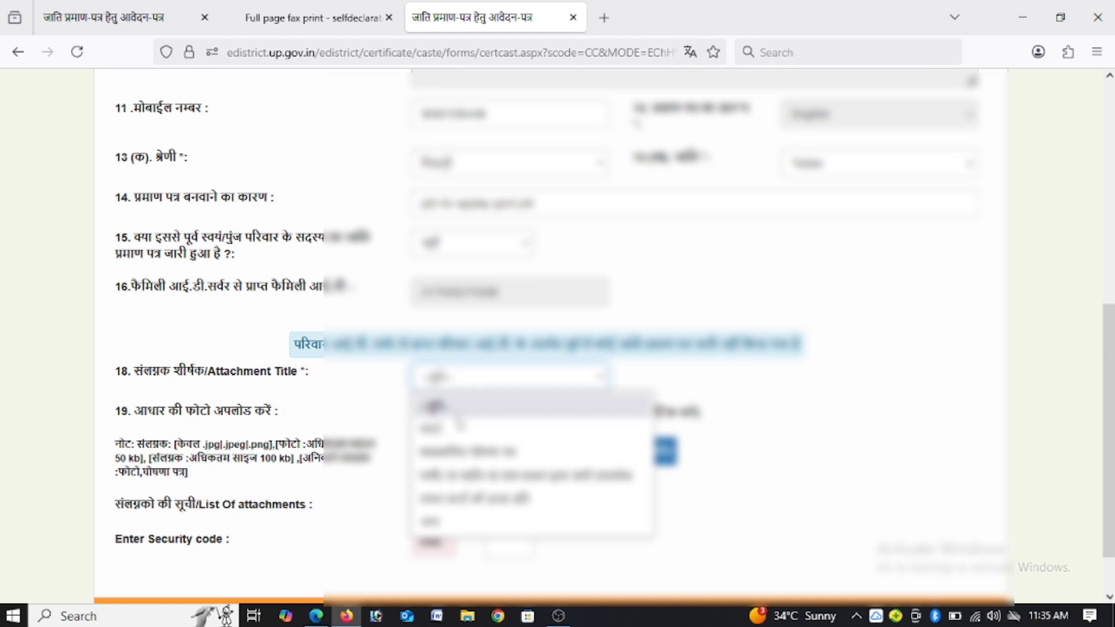
{"action": "left_click", "coordinate": [450, 455]}
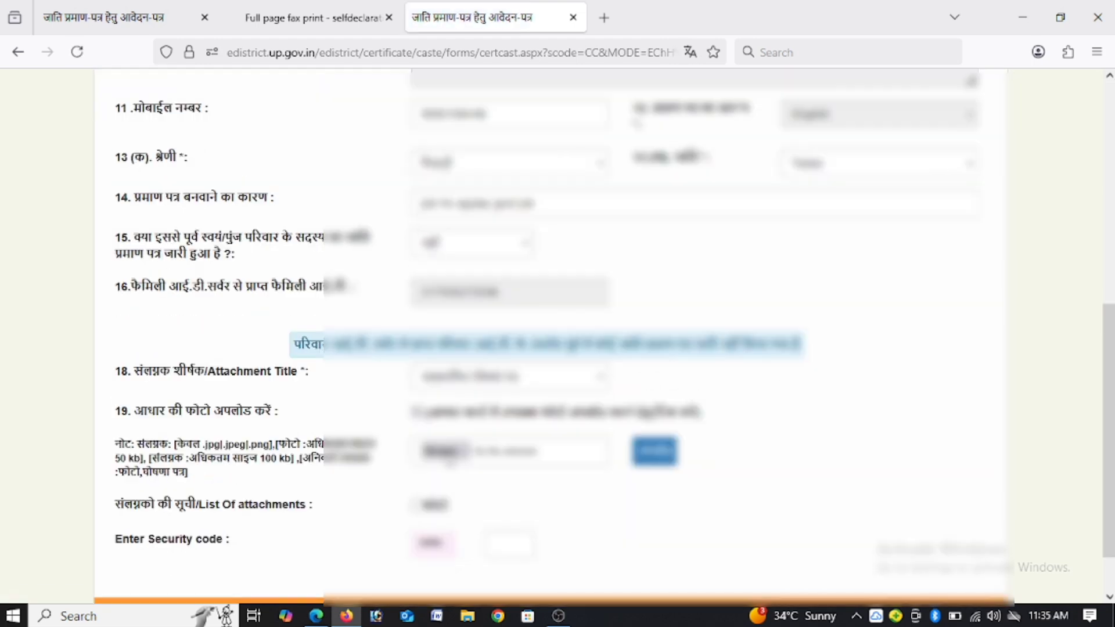
{"action": "left_click", "coordinate": [447, 453]}
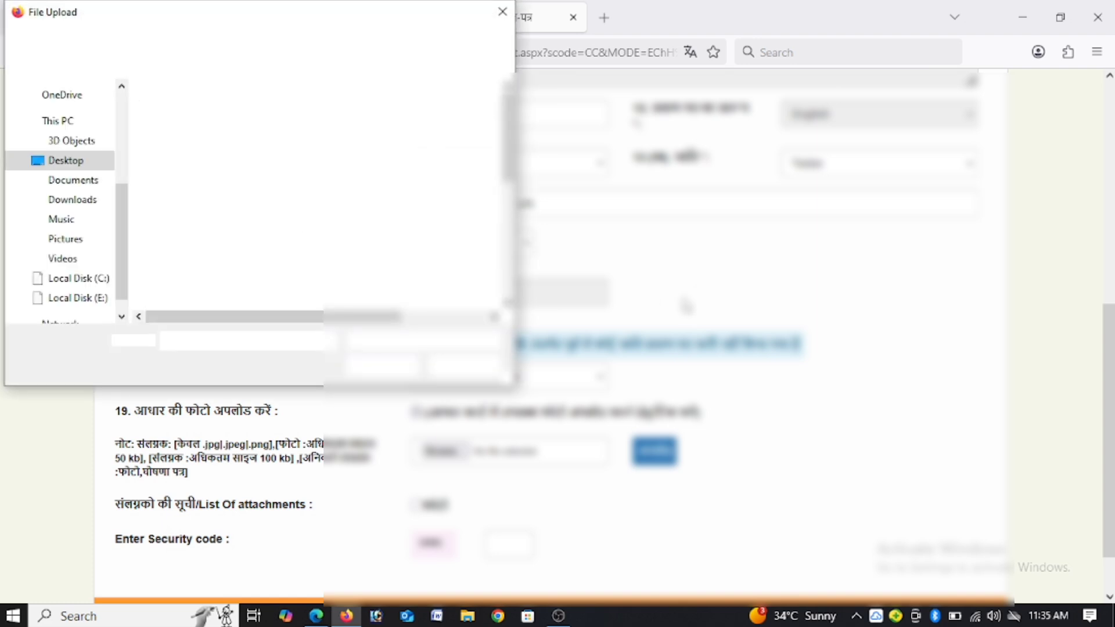
{"action": "scroll", "coordinate": [285, 254], "scroll_direction": "down", "scroll_amount": 5}
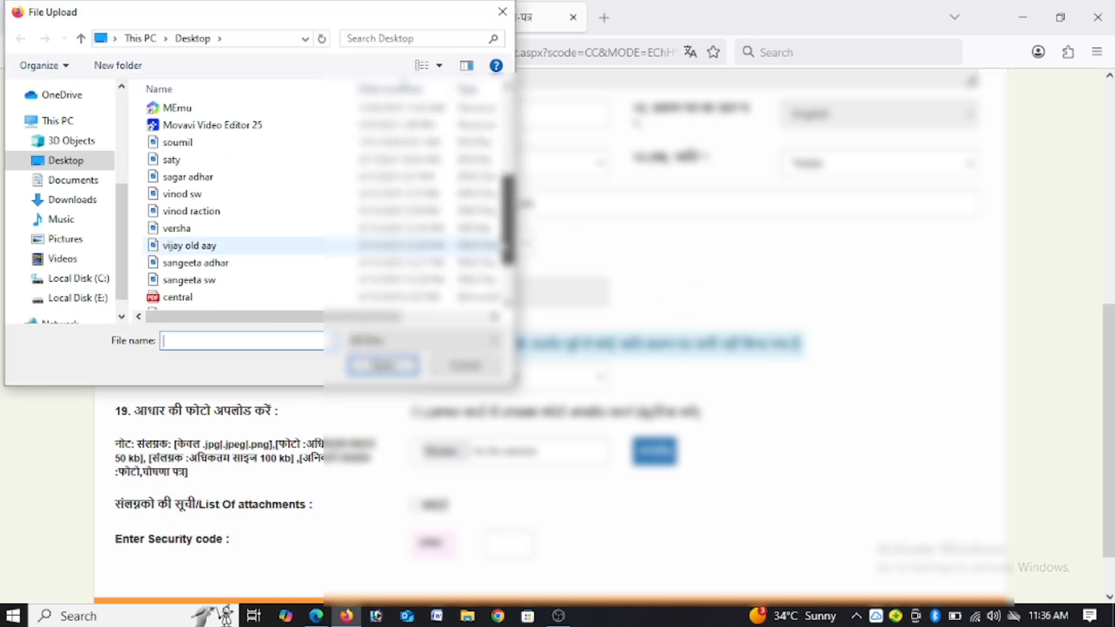
{"action": "left_click", "coordinate": [286, 256]}
{"action": "left_click", "coordinate": [383, 365]}
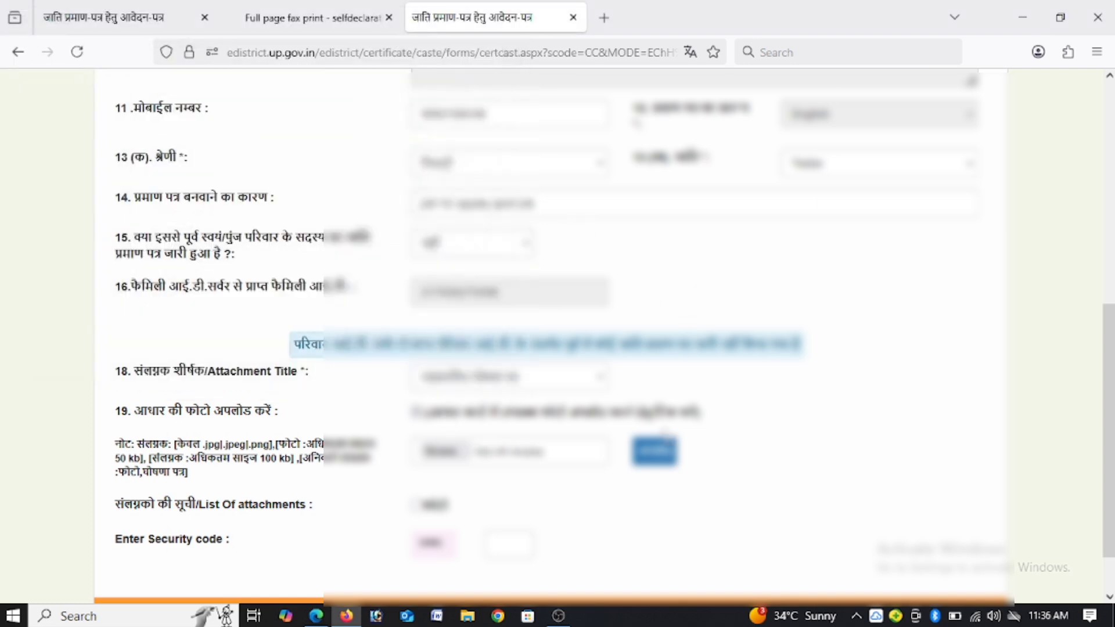
{"action": "left_click", "coordinate": [663, 461]}
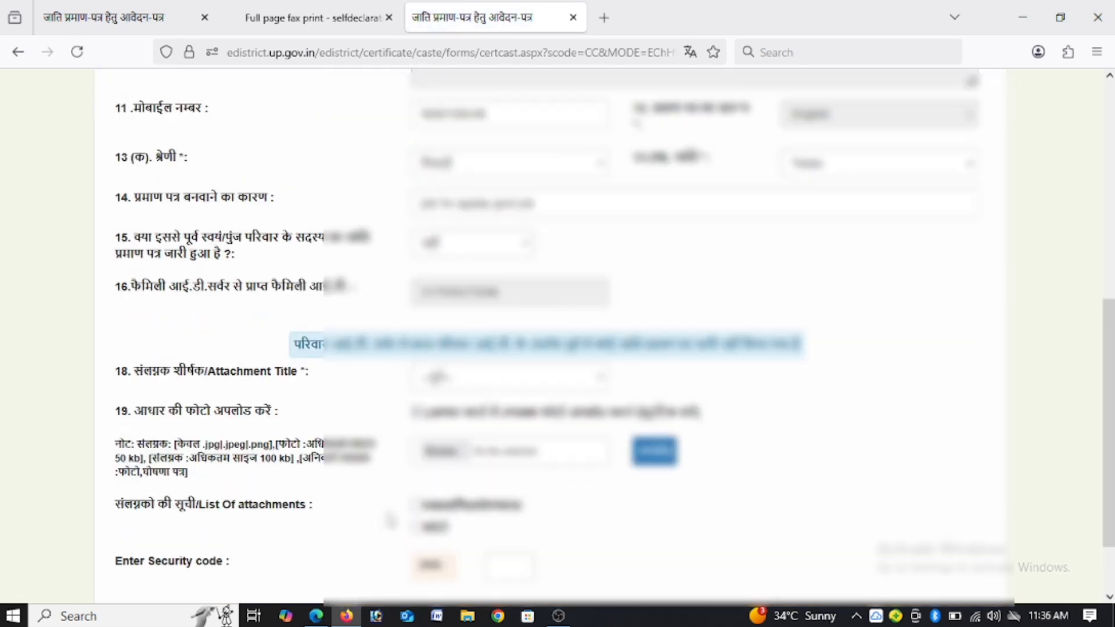
{"action": "left_click_drag", "start_coordinate": [424, 510], "coordinate": [452, 532]}
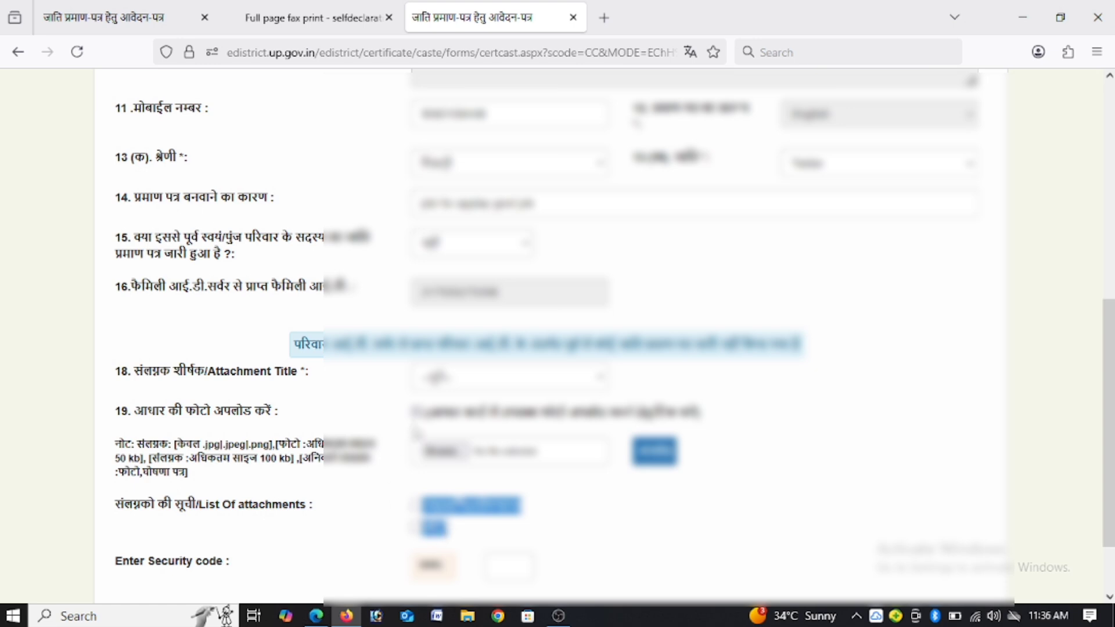
Step: Choose the other (अन्य) attachment title, name it from the suggested entries and upload its image file from the Desktop folder
{"action": "left_click", "coordinate": [468, 390]}
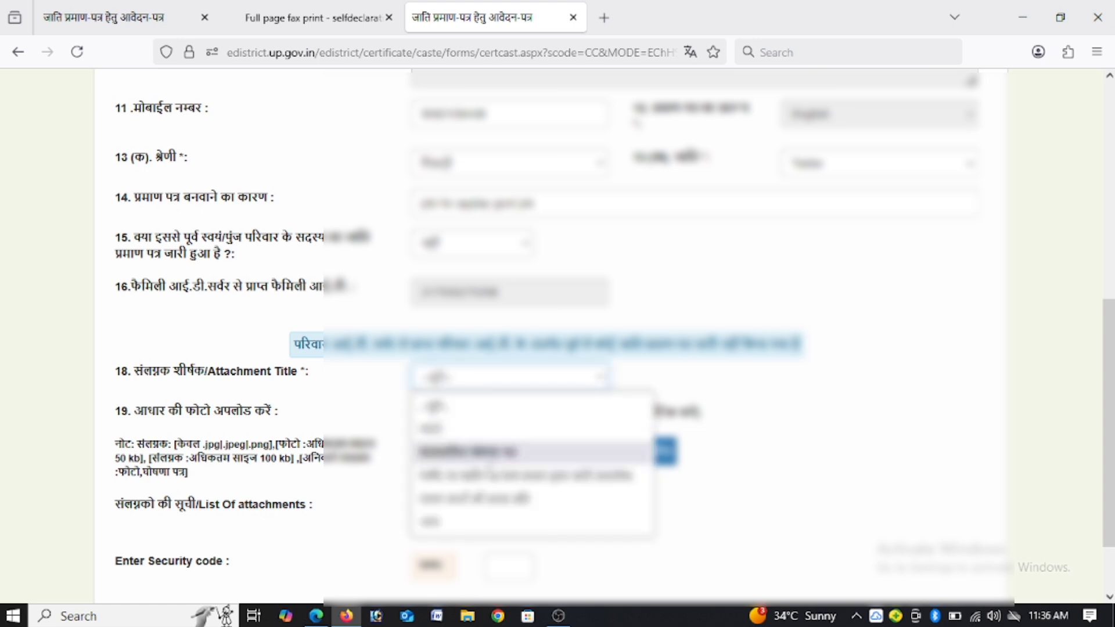
{"action": "left_click", "coordinate": [452, 532]}
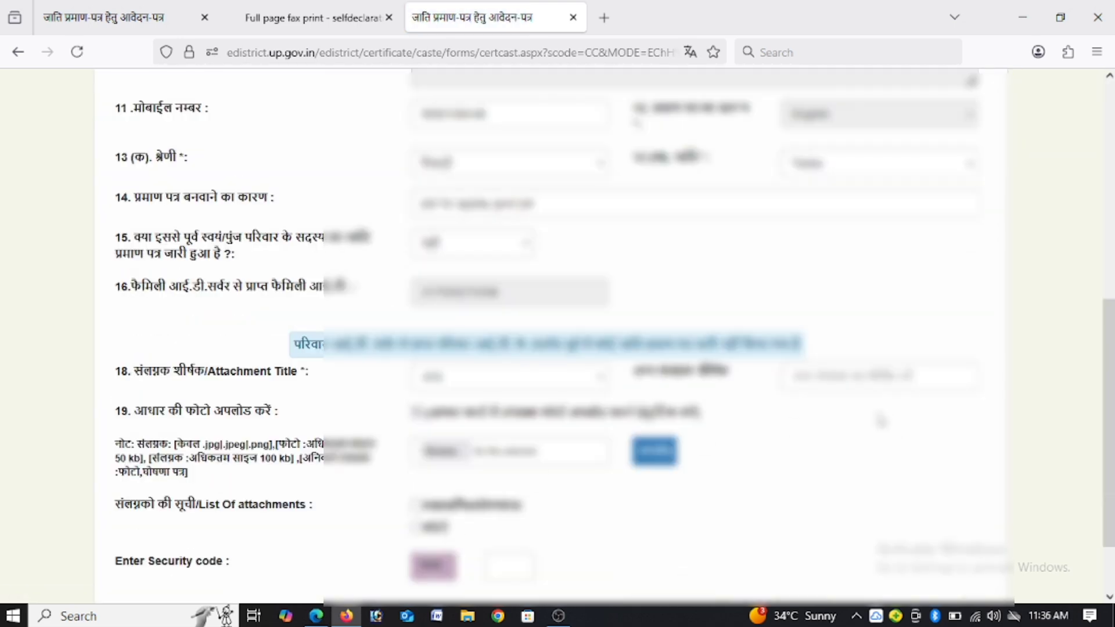
{"action": "left_click", "coordinate": [864, 377]}
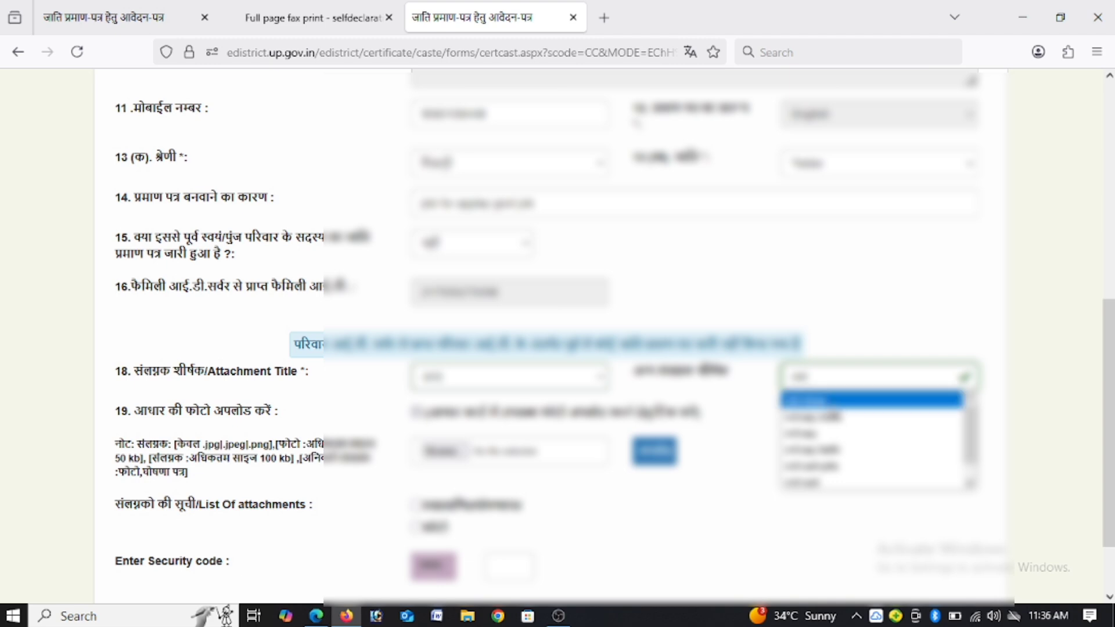
{"action": "left_click", "coordinate": [833, 406]}
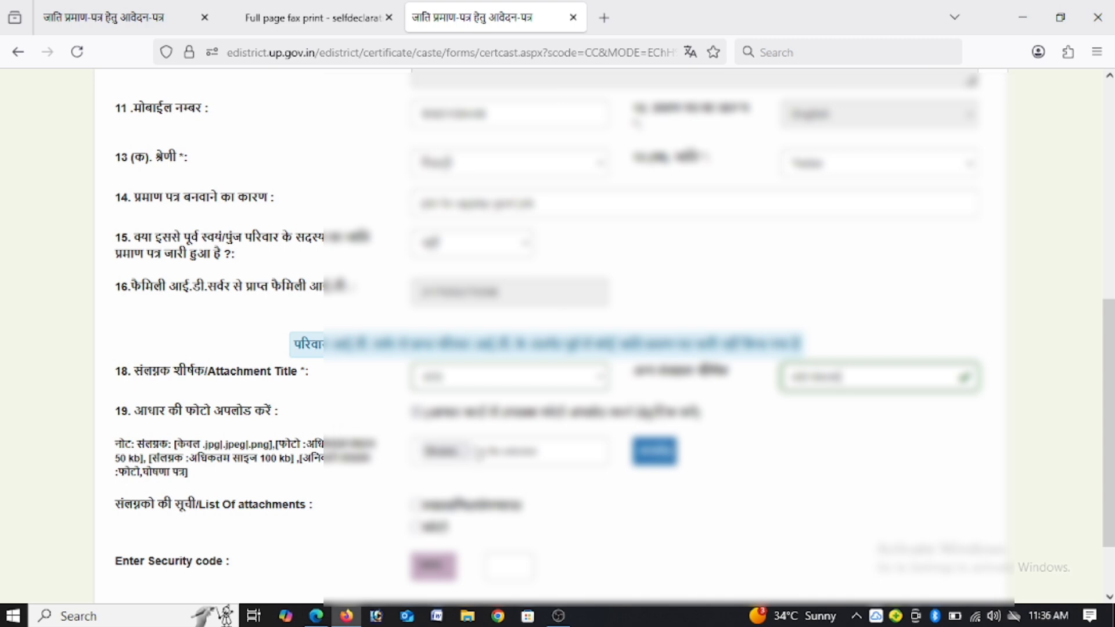
{"action": "left_click", "coordinate": [462, 458]}
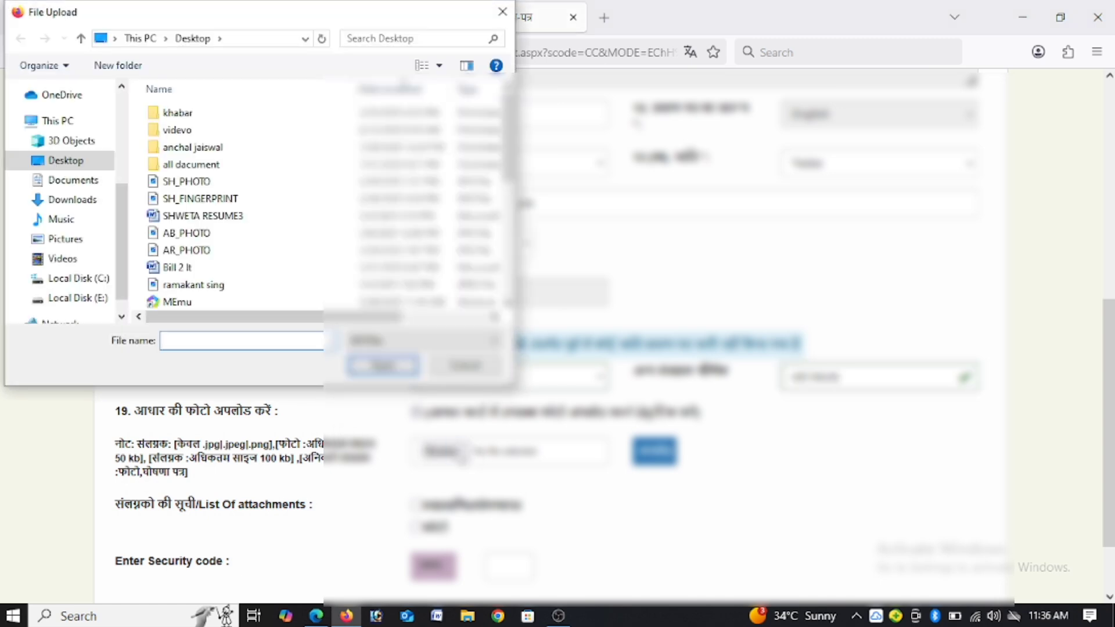
{"action": "left_click_drag", "start_coordinate": [508, 174], "coordinate": [509, 207]}
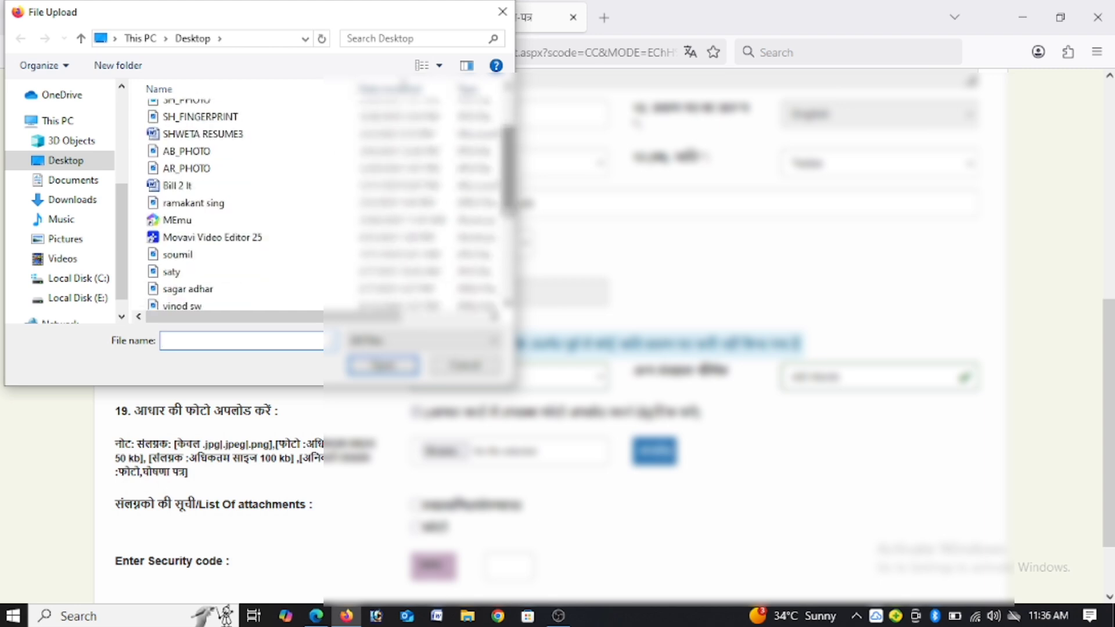
{"action": "left_click", "coordinate": [230, 271]}
{"action": "left_click", "coordinate": [227, 288]}
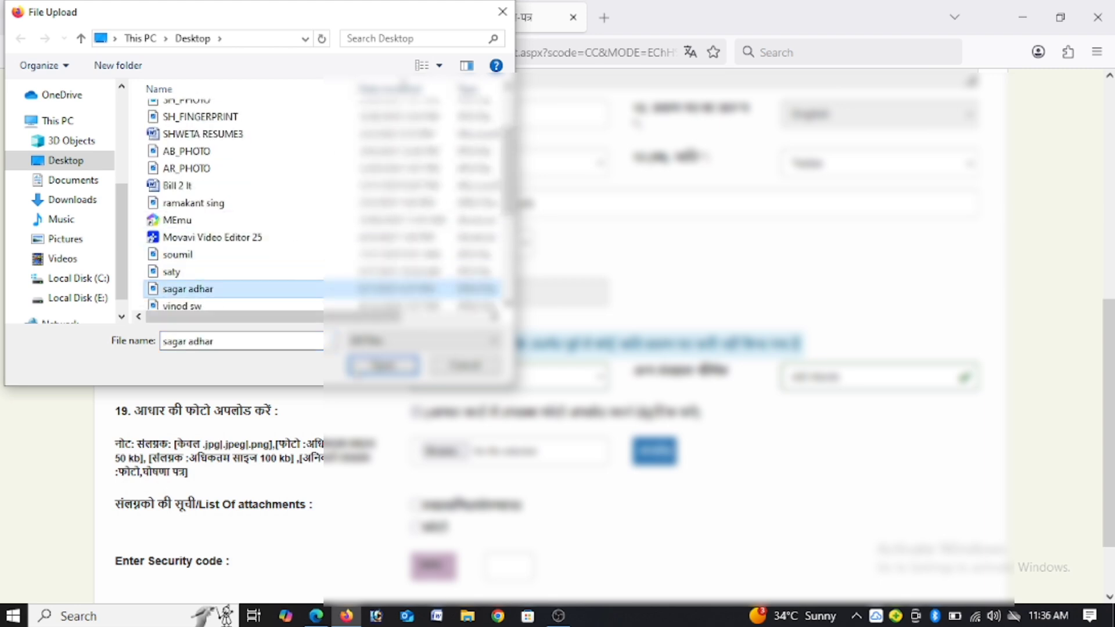
{"action": "left_click", "coordinate": [384, 366]}
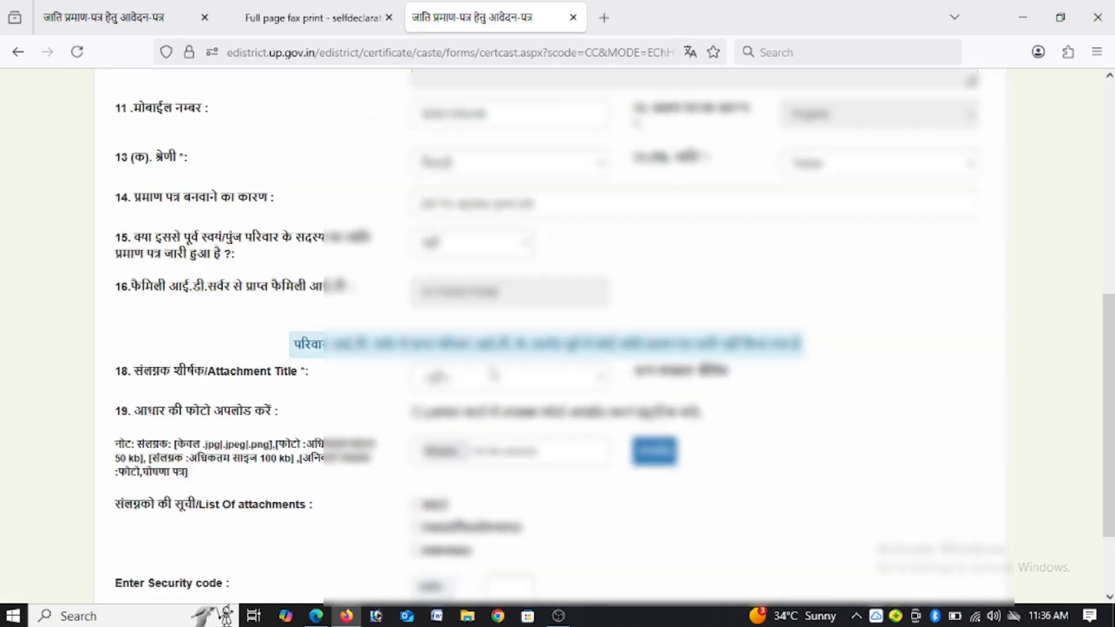
Step: Choose the other (अन्य) attachment title again, name it as Aadhaar and upload its image file from the Desktop folder
{"action": "left_click", "coordinate": [491, 374]}
{"action": "left_click", "coordinate": [491, 533]}
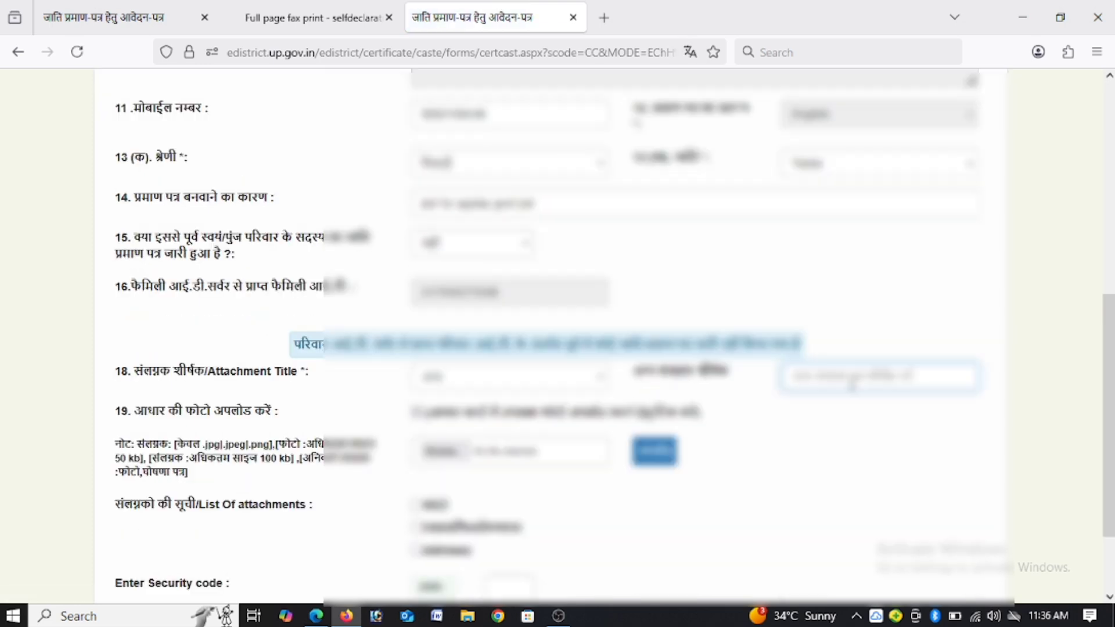
{"action": "type", "text": "aadha"}
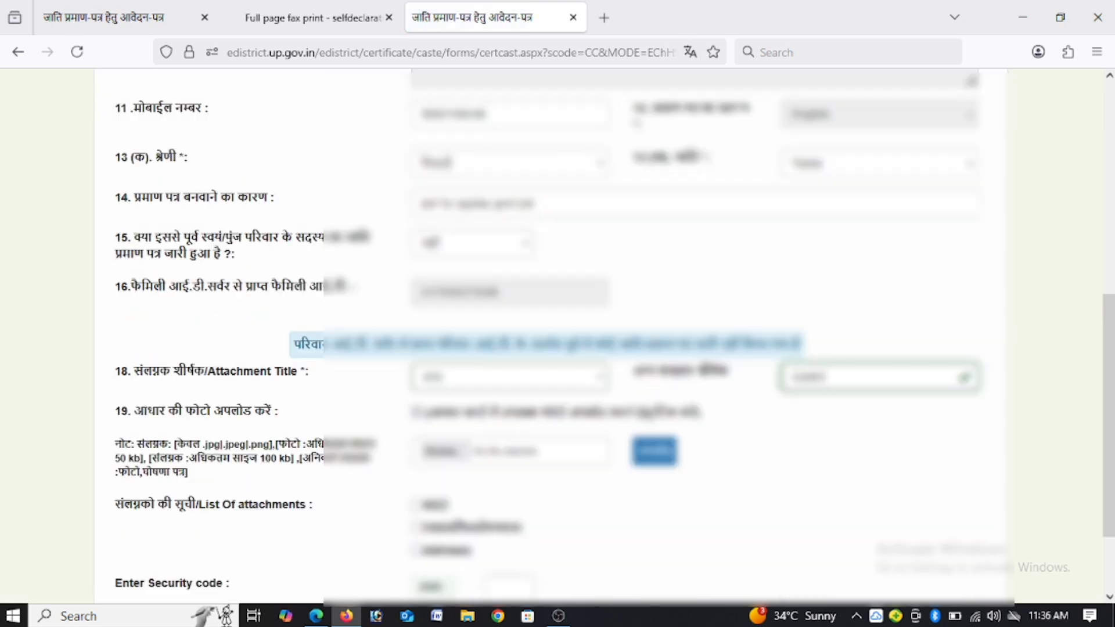
{"action": "left_click", "coordinate": [445, 450]}
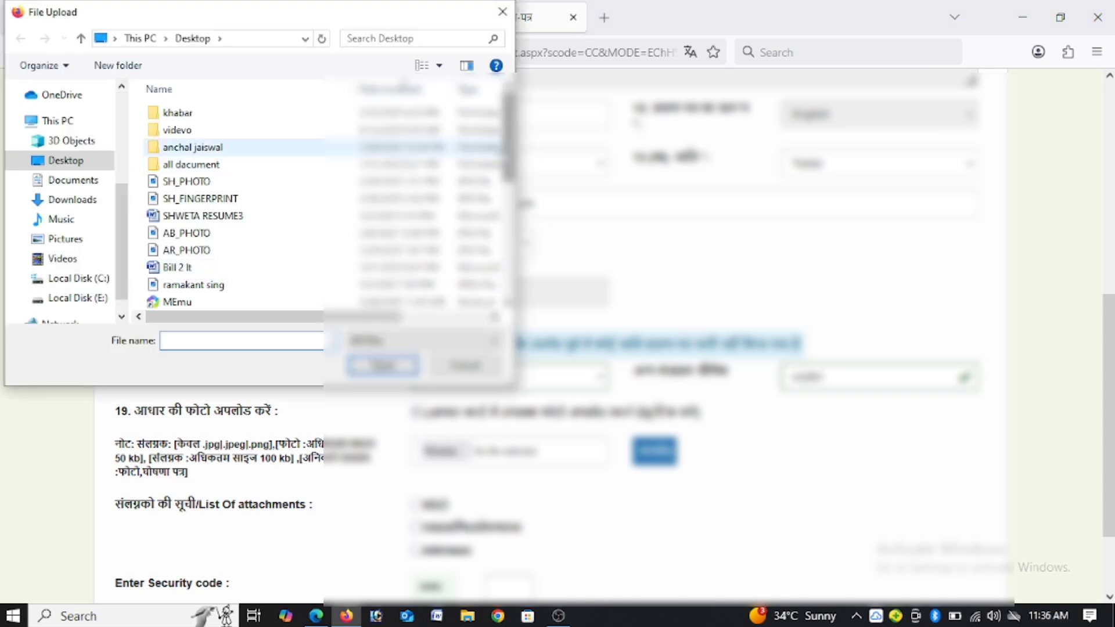
{"action": "scroll", "coordinate": [267, 259], "scroll_direction": "down", "scroll_amount": 2}
{"action": "left_click", "coordinate": [234, 274]}
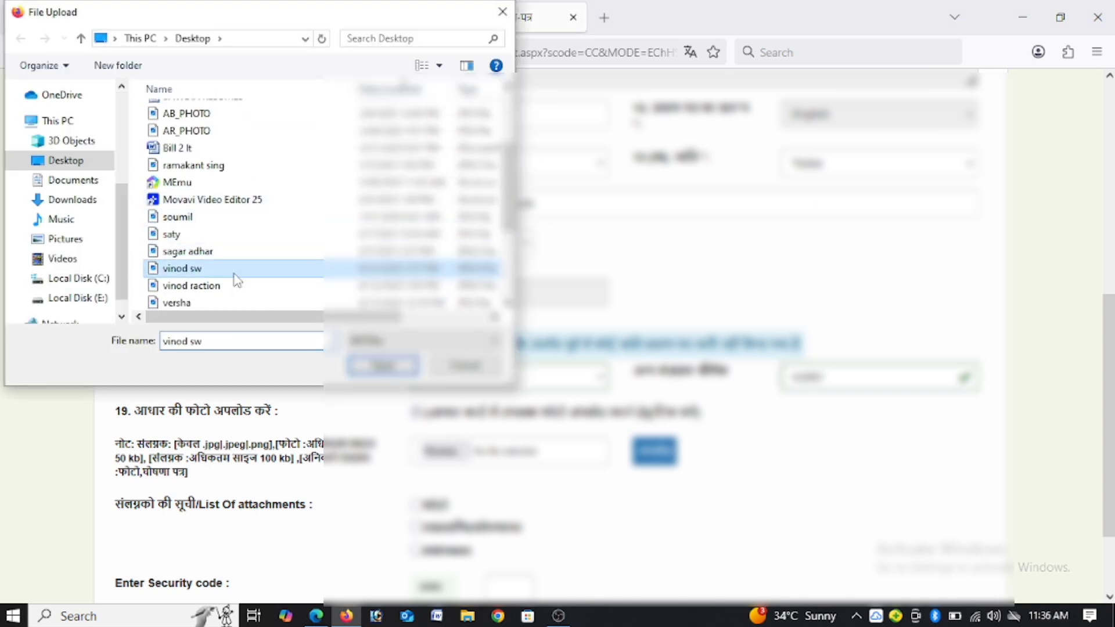
{"action": "left_click", "coordinate": [363, 363]}
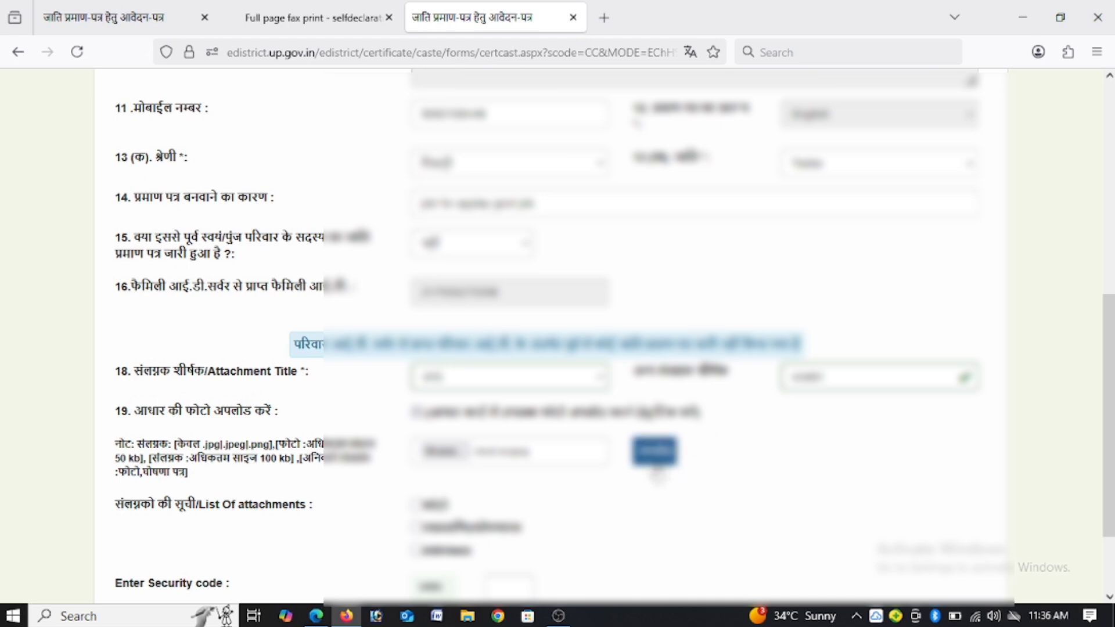
{"action": "left_click", "coordinate": [654, 455]}
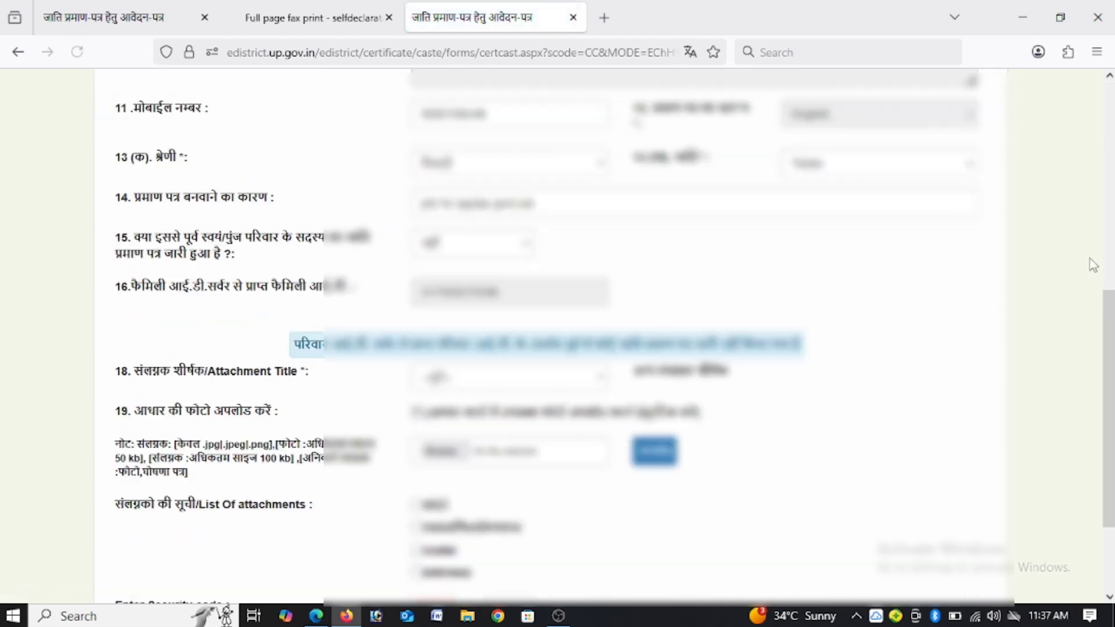
Step: Enter the displayed security code and submit the caste certificate application form
{"action": "scroll", "coordinate": [567, 412], "scroll_direction": "down", "scroll_amount": 3}
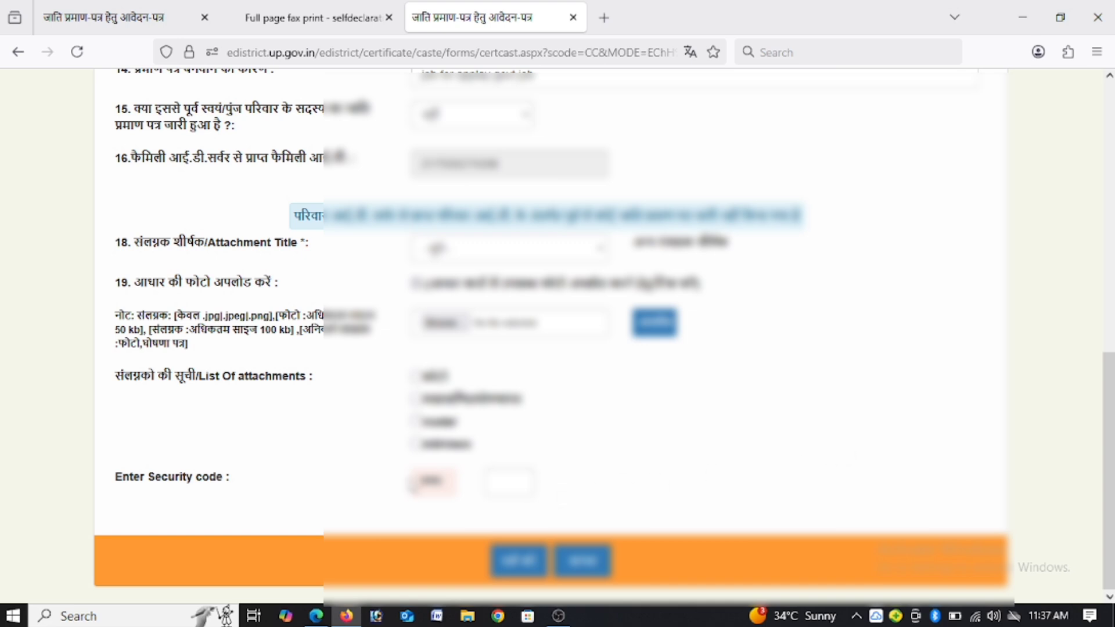
{"action": "left_click", "coordinate": [509, 489]}
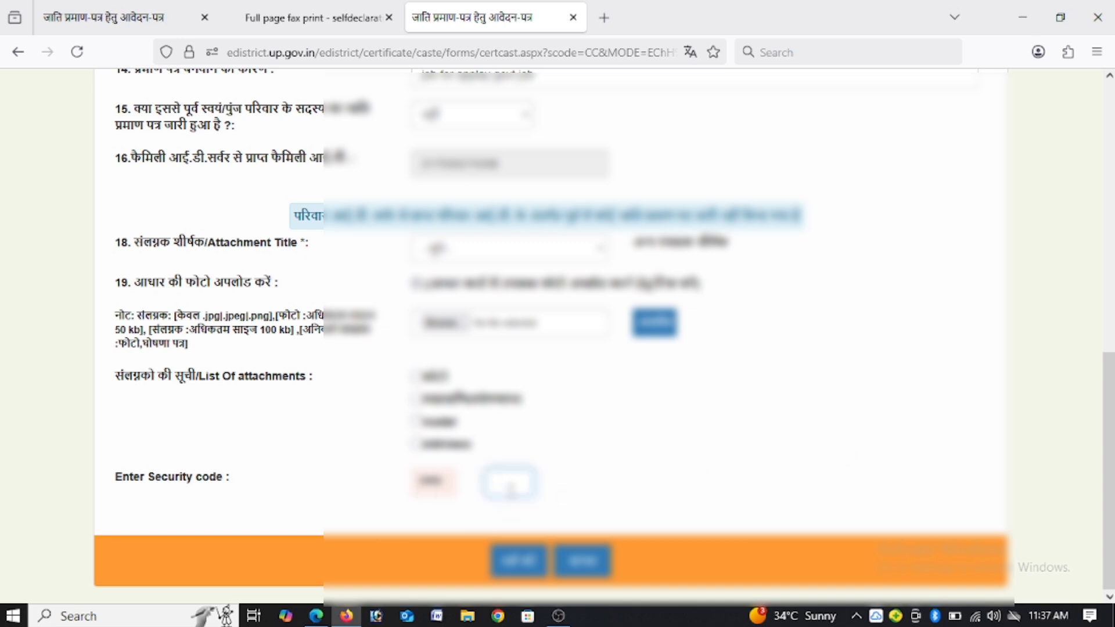
{"action": "type", "text": "5038"}
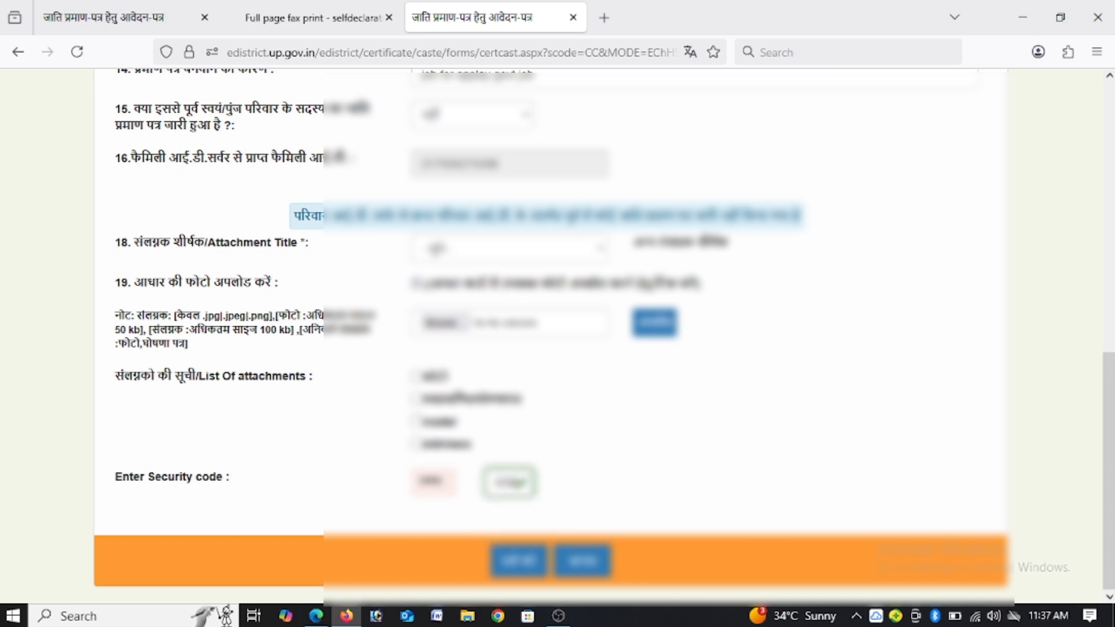
{"action": "left_click", "coordinate": [503, 557]}
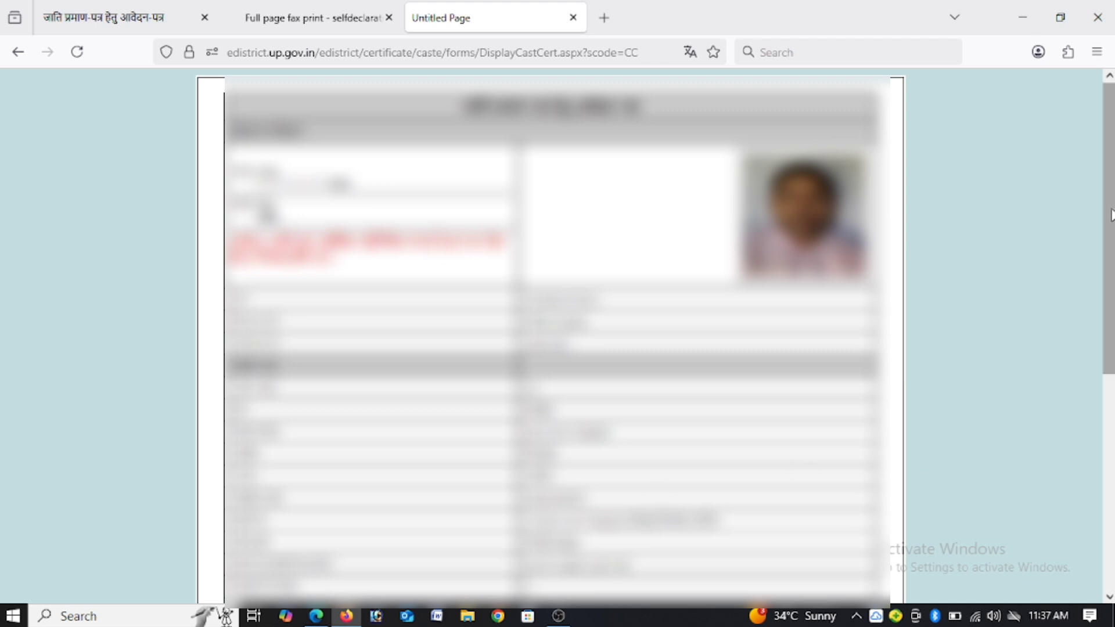
Step: Review the submitted application's details and its second attachment, and return to the eDistrict home page
{"action": "left_click_drag", "start_coordinate": [1110, 215], "coordinate": [1090, 485]}
{"action": "left_click", "coordinate": [324, 374]}
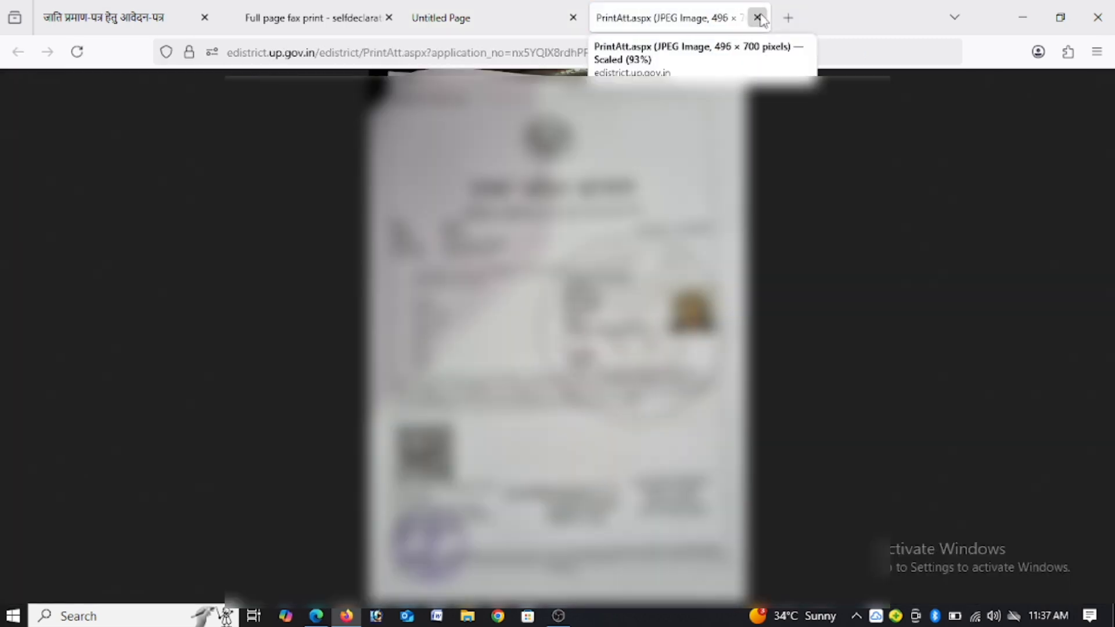
{"action": "left_click", "coordinate": [757, 17]}
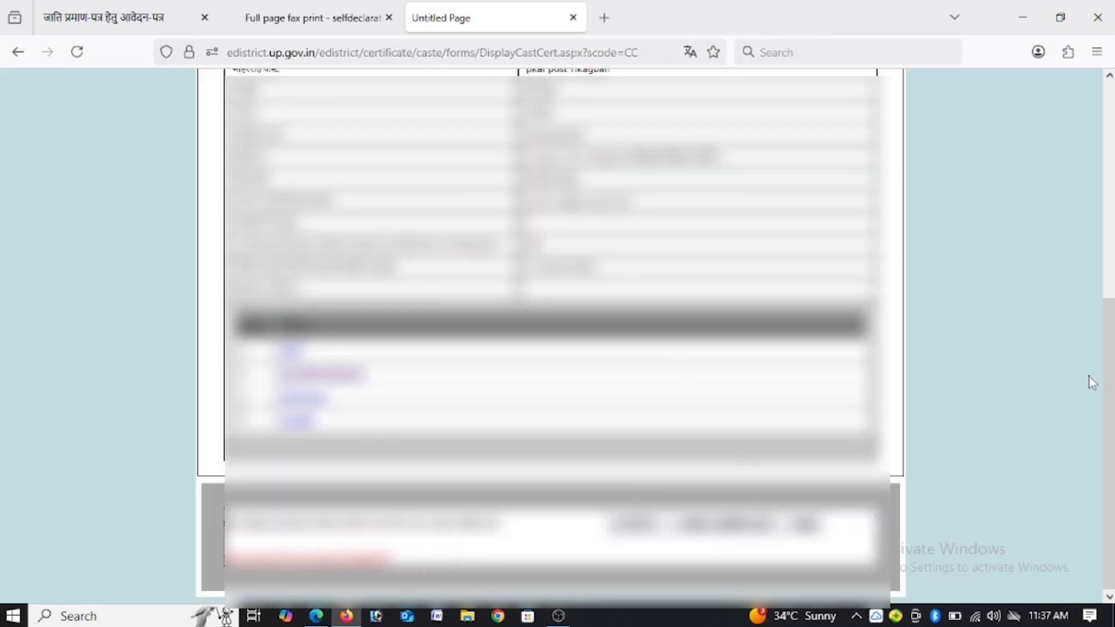
{"action": "mouse_move", "coordinate": [1112, 372]}
{"action": "left_mouse_down"}
{"action": "mouse_move", "coordinate": [1112, 306]}
{"action": "mouse_move", "coordinate": [1103, 384]}
{"action": "left_mouse_up"}
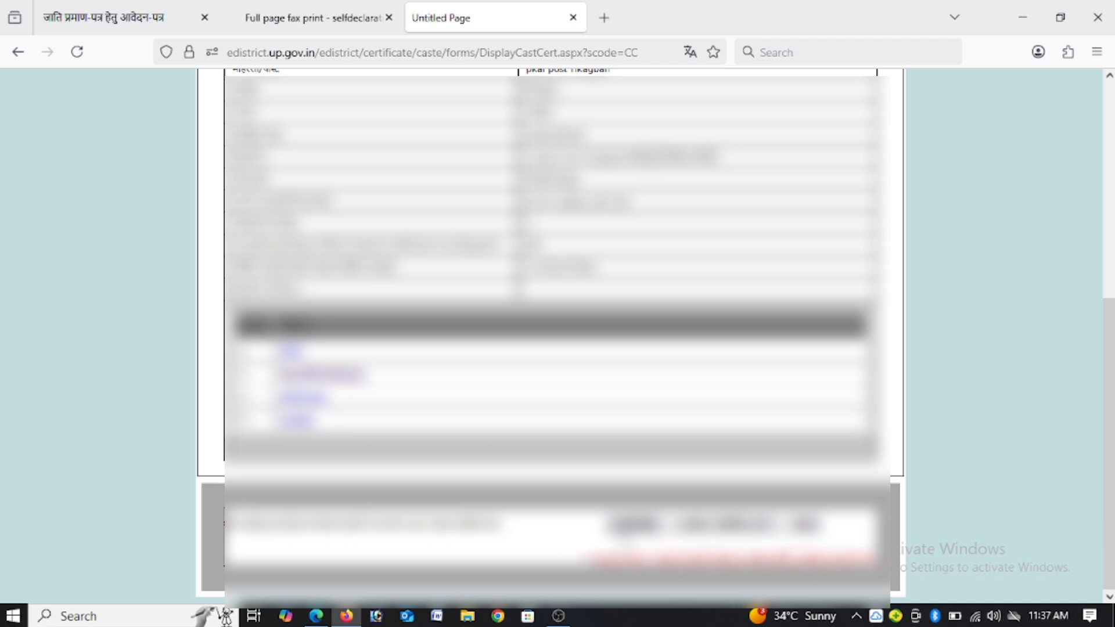
{"action": "left_click_drag", "start_coordinate": [1110, 363], "coordinate": [1109, 146]}
{"action": "left_click_drag", "start_coordinate": [1106, 308], "coordinate": [1010, 476]}
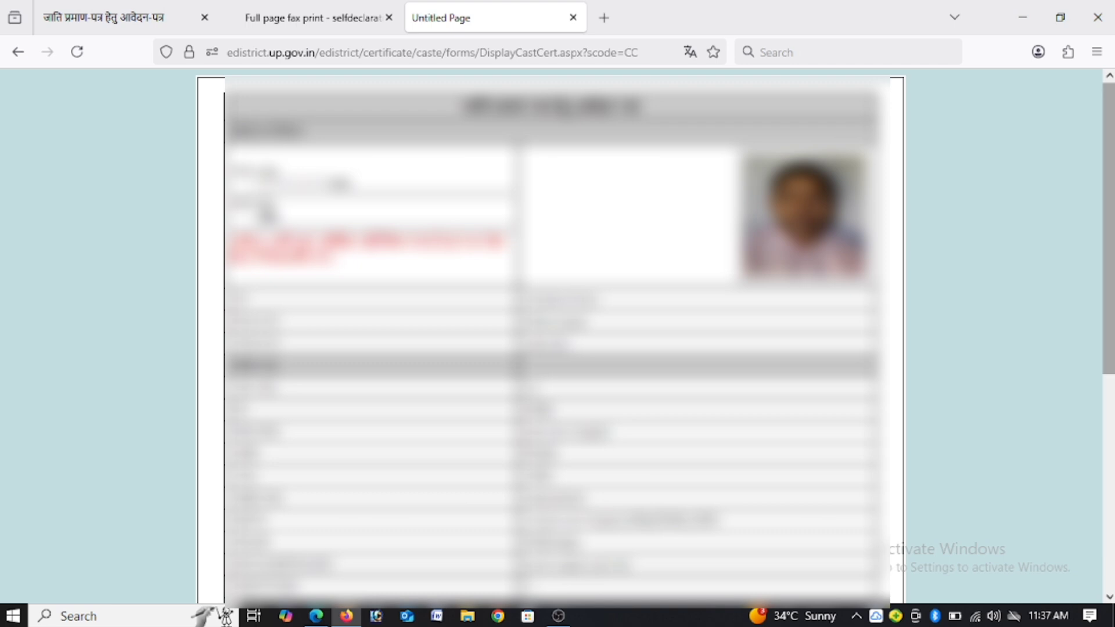
{"action": "left_click_drag", "start_coordinate": [1108, 356], "coordinate": [1084, 502]}
{"action": "left_click_drag", "start_coordinate": [1111, 384], "coordinate": [1108, 464]}
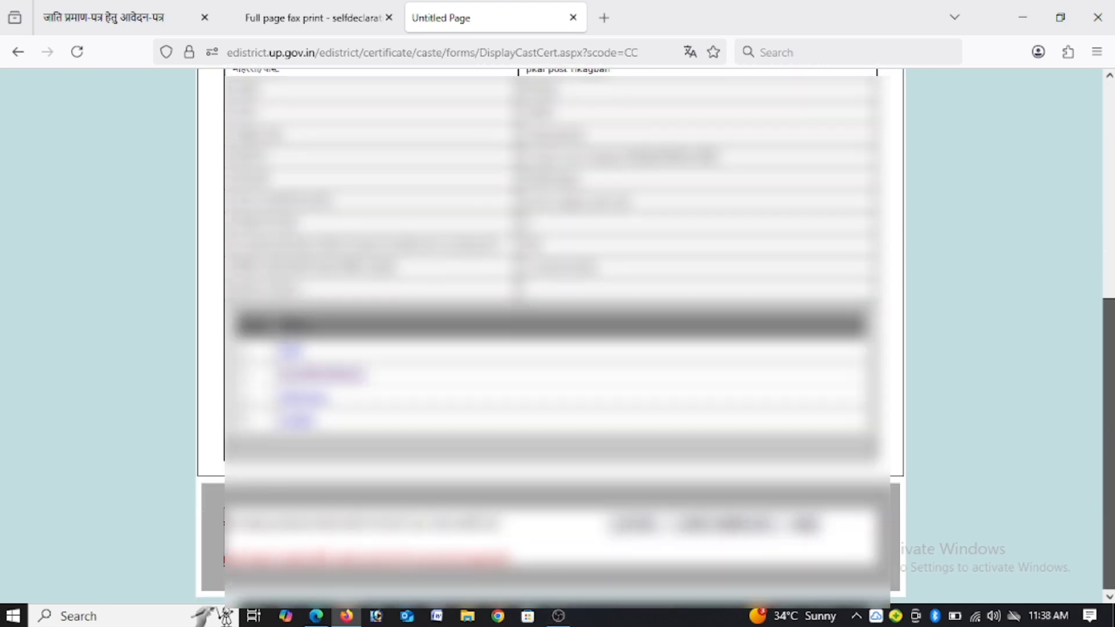
{"action": "left_click", "coordinate": [811, 529]}
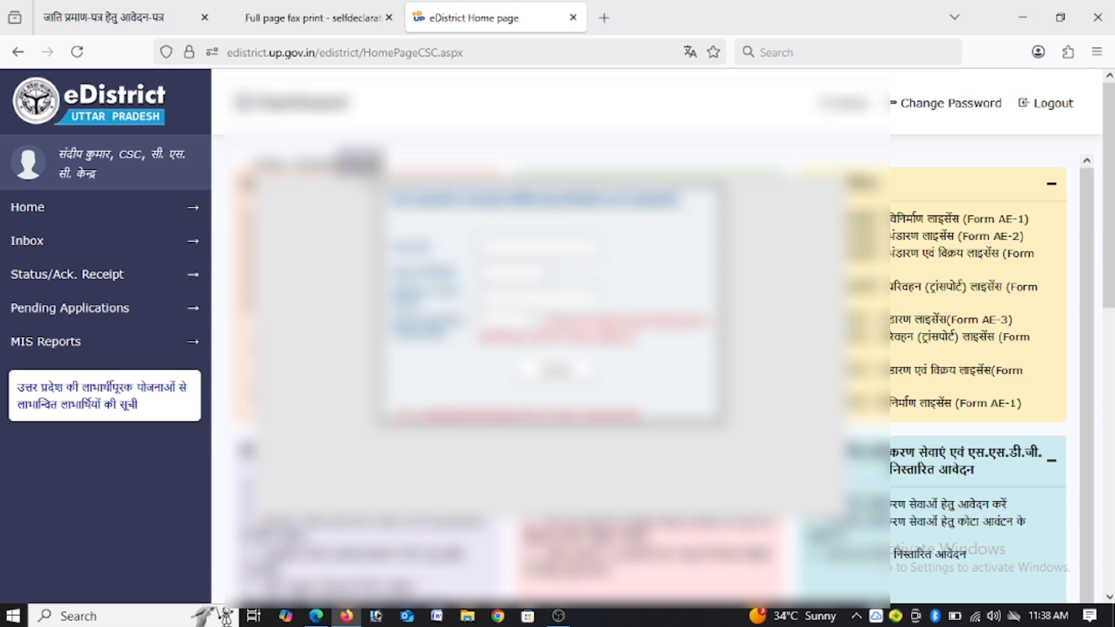
Step: List the unfinished caste applications of the last 30 days from the inbox and go back to the home page
{"action": "mouse_move", "coordinate": [49, 253]}
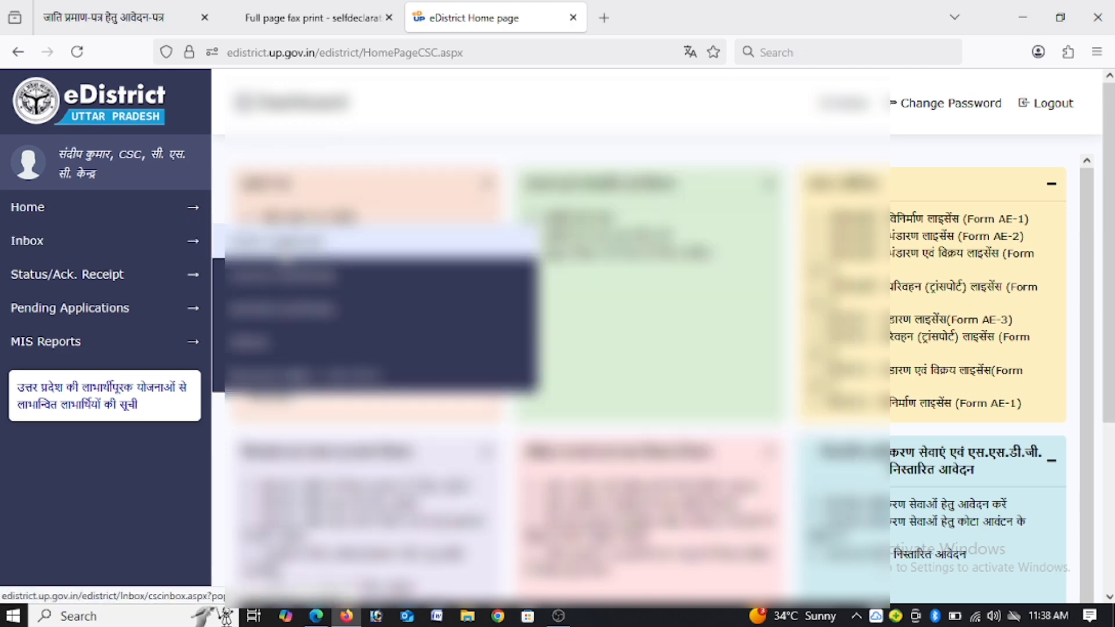
{"action": "left_click", "coordinate": [284, 256]}
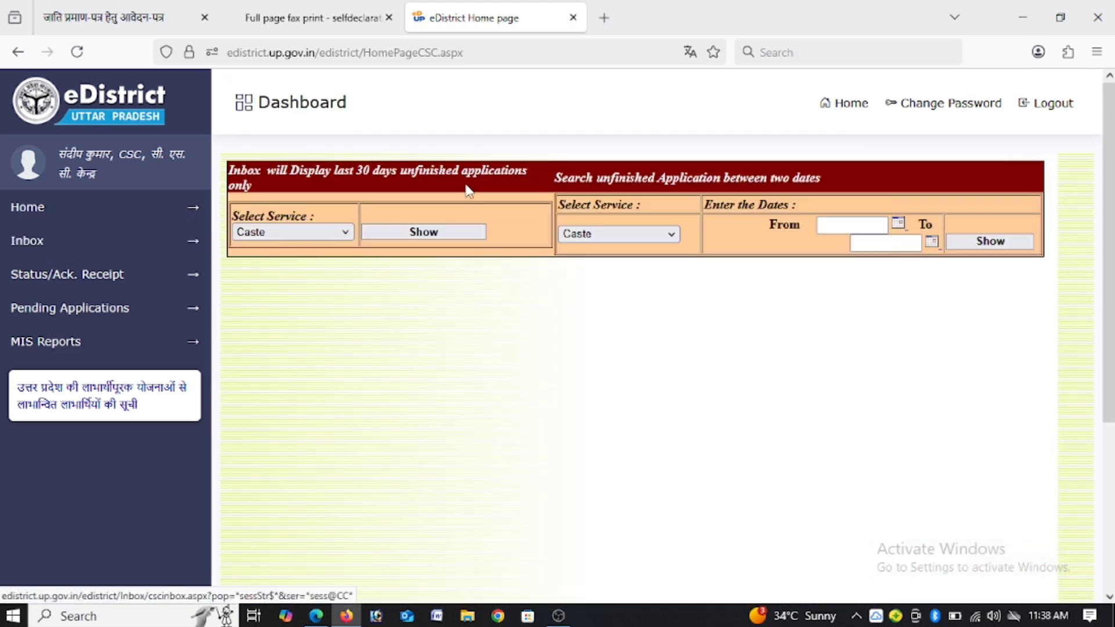
{"action": "left_click", "coordinate": [440, 232]}
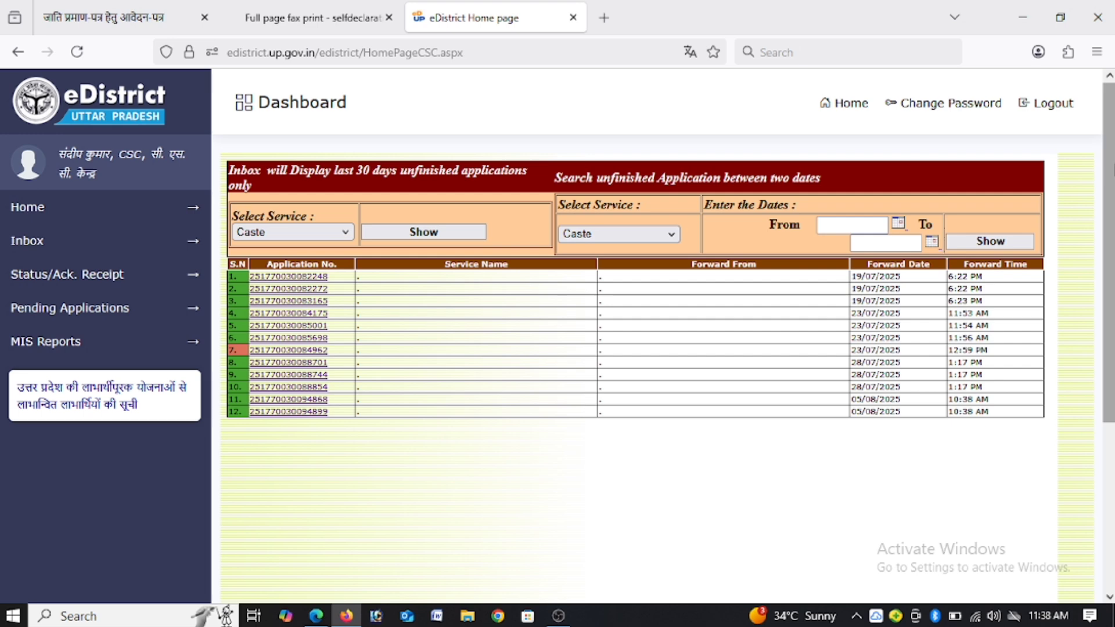
{"action": "left_click", "coordinate": [829, 107]}
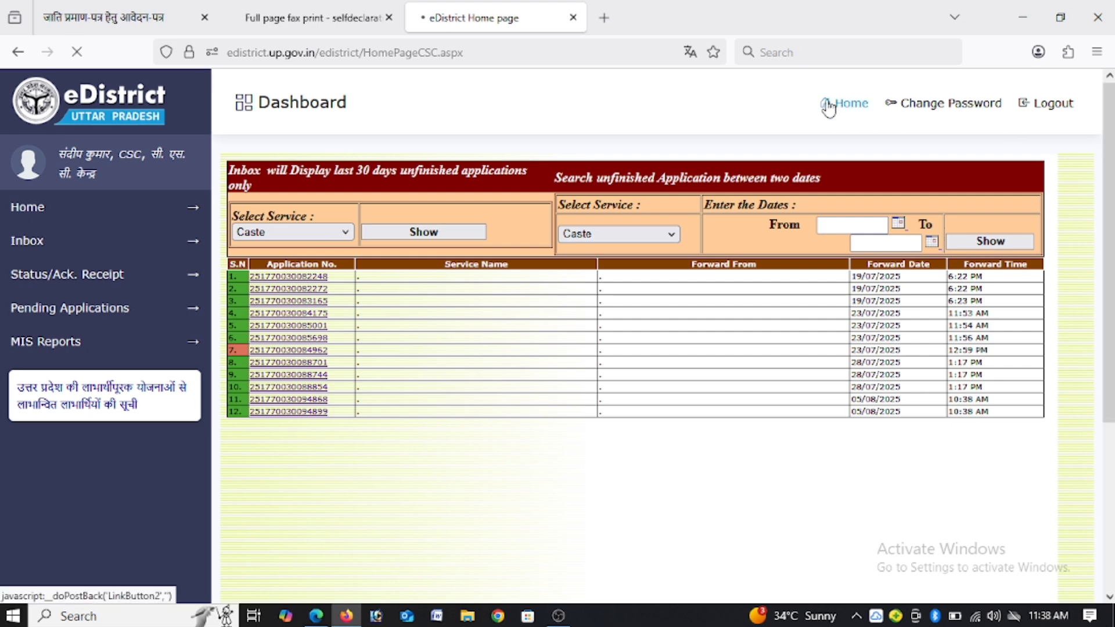